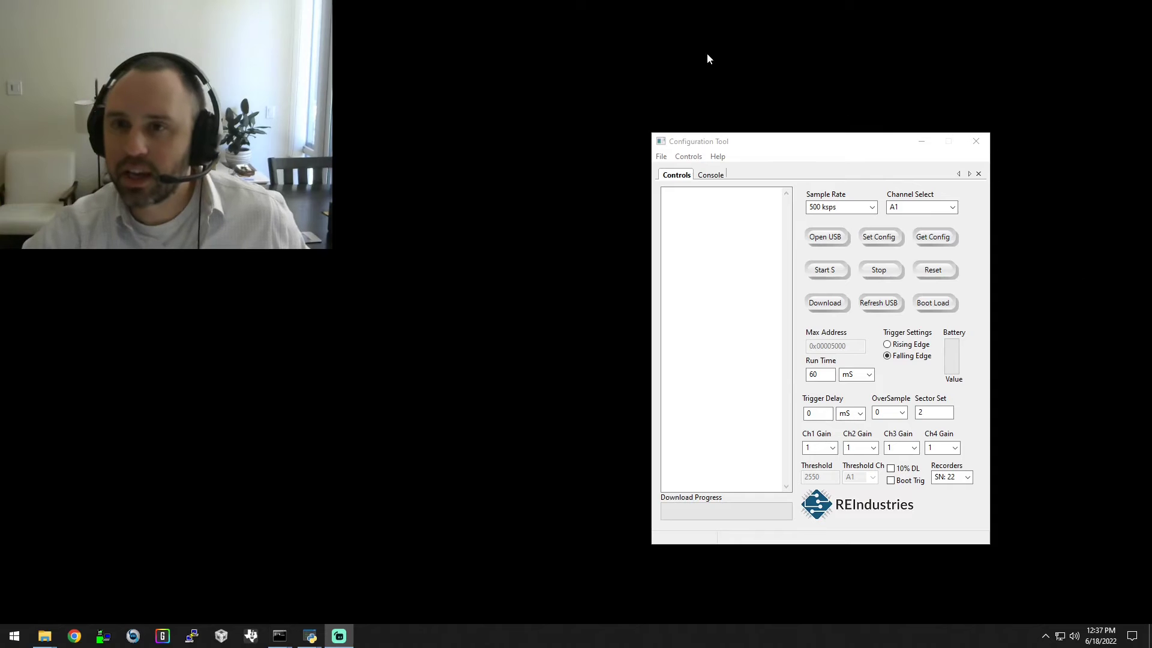
Connect to recorder SN: 22 over USB and read back its current configuration
drag(783, 152, 666, 149)
click(691, 233)
click(851, 474)
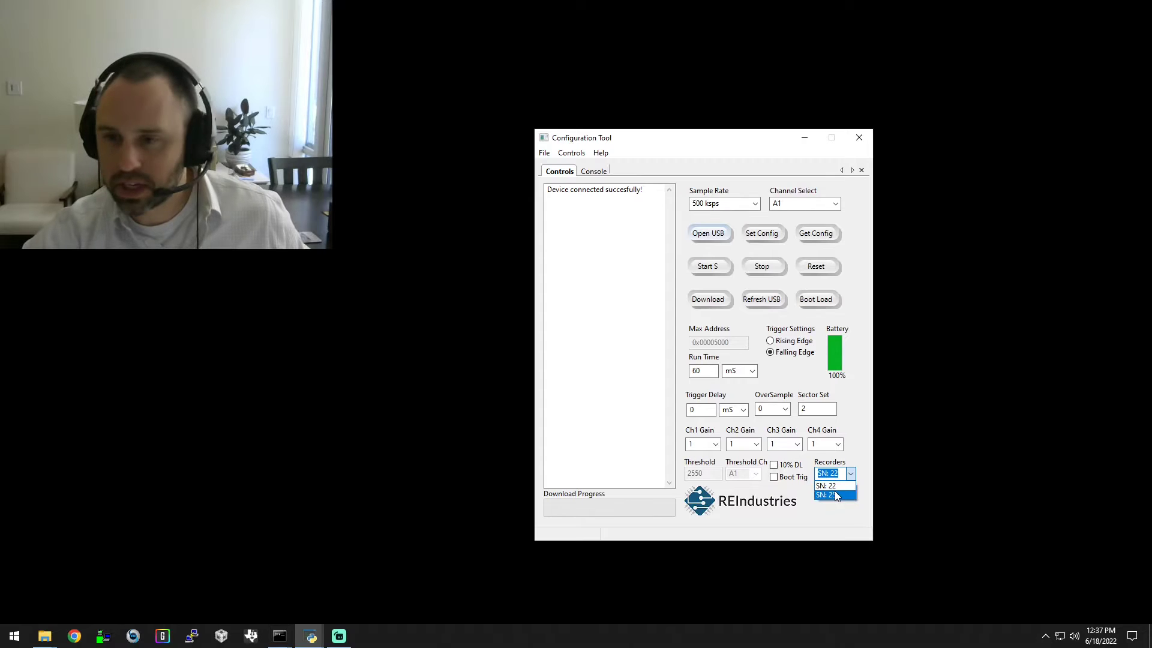
click(835, 486)
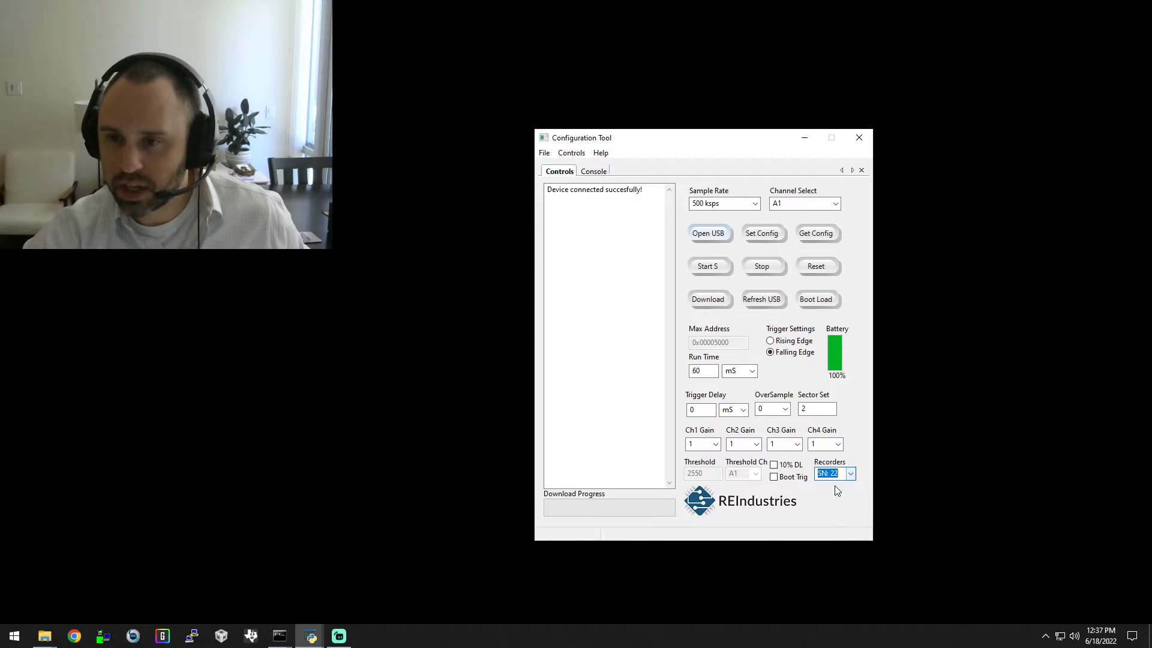
click(831, 234)
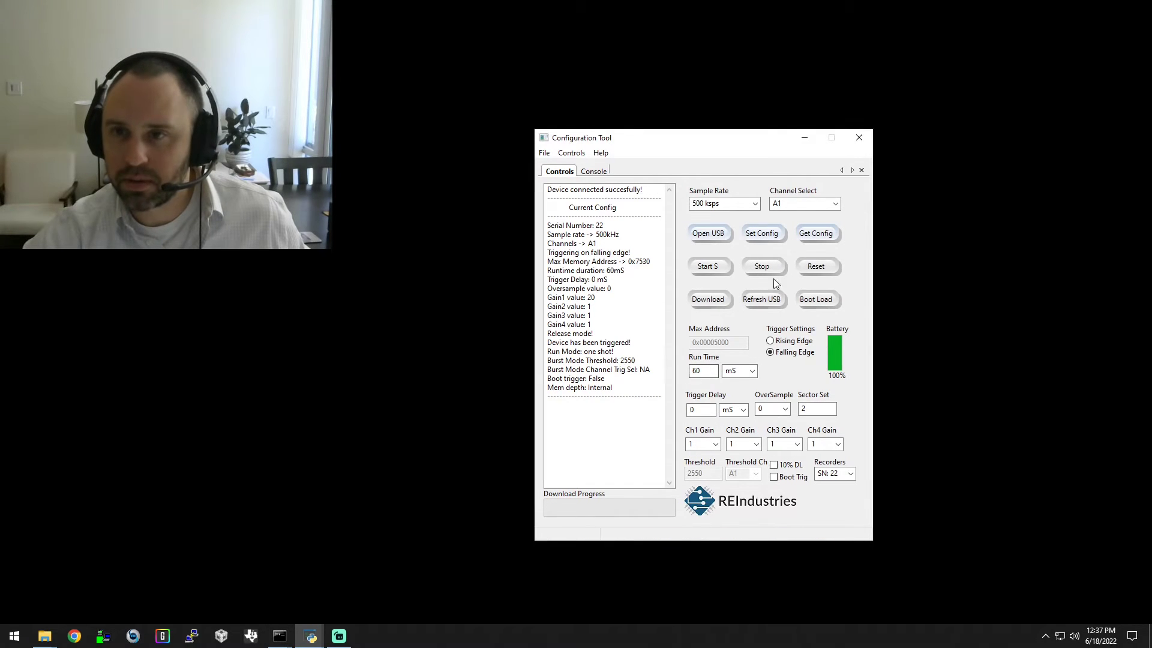
click(805, 239)
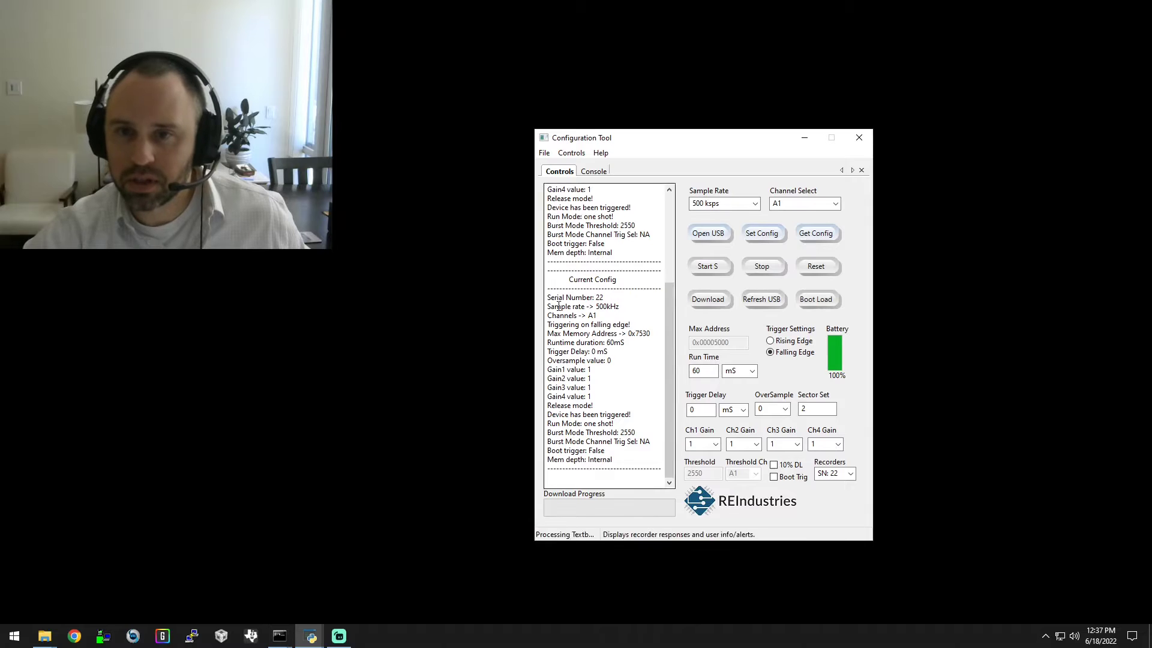
drag(547, 297, 605, 389)
click(664, 388)
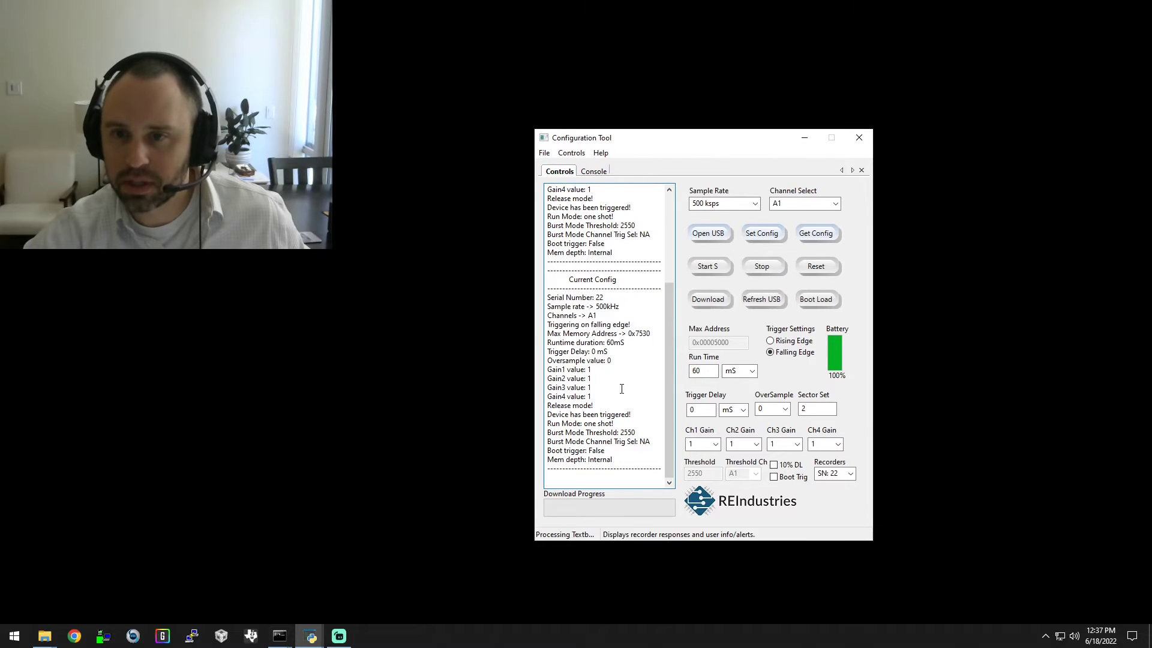
click(704, 370)
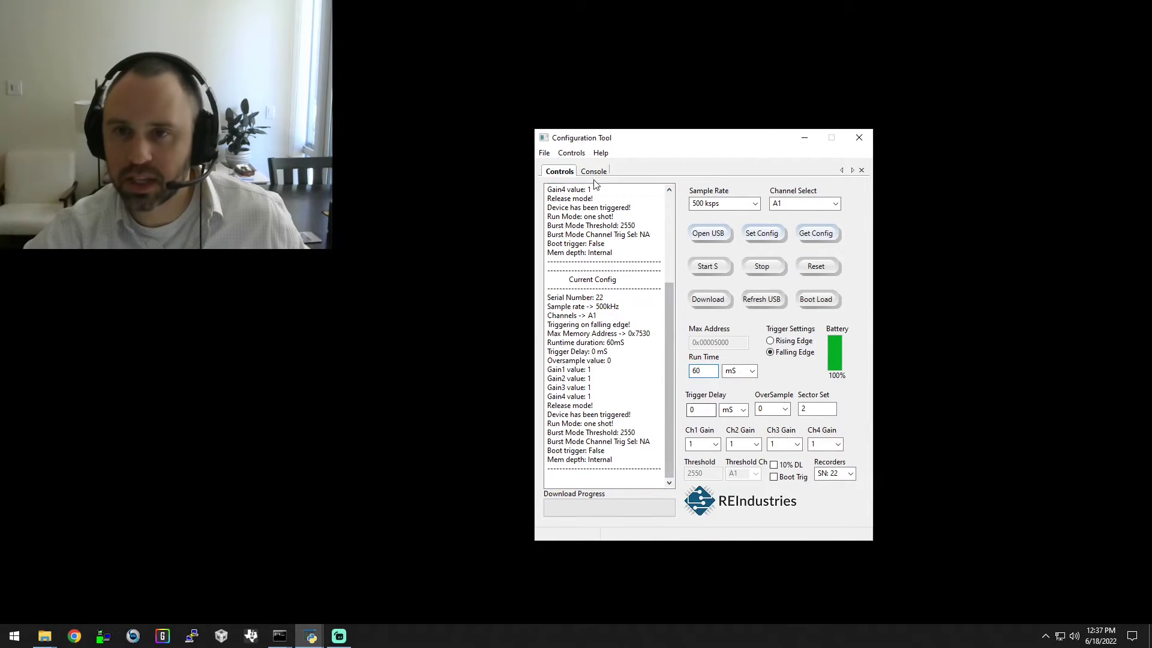
Erase the post-trigger sectors with Controls > Erase Menu > Sector Erase, then reset the recorder
click(571, 153)
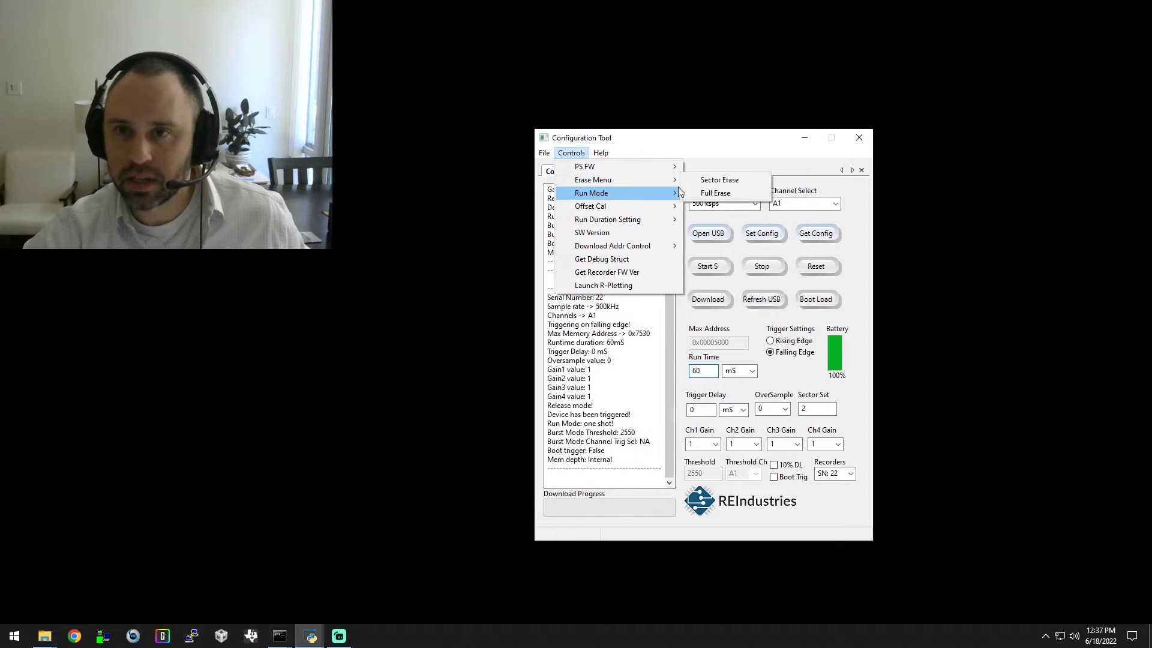
click(720, 179)
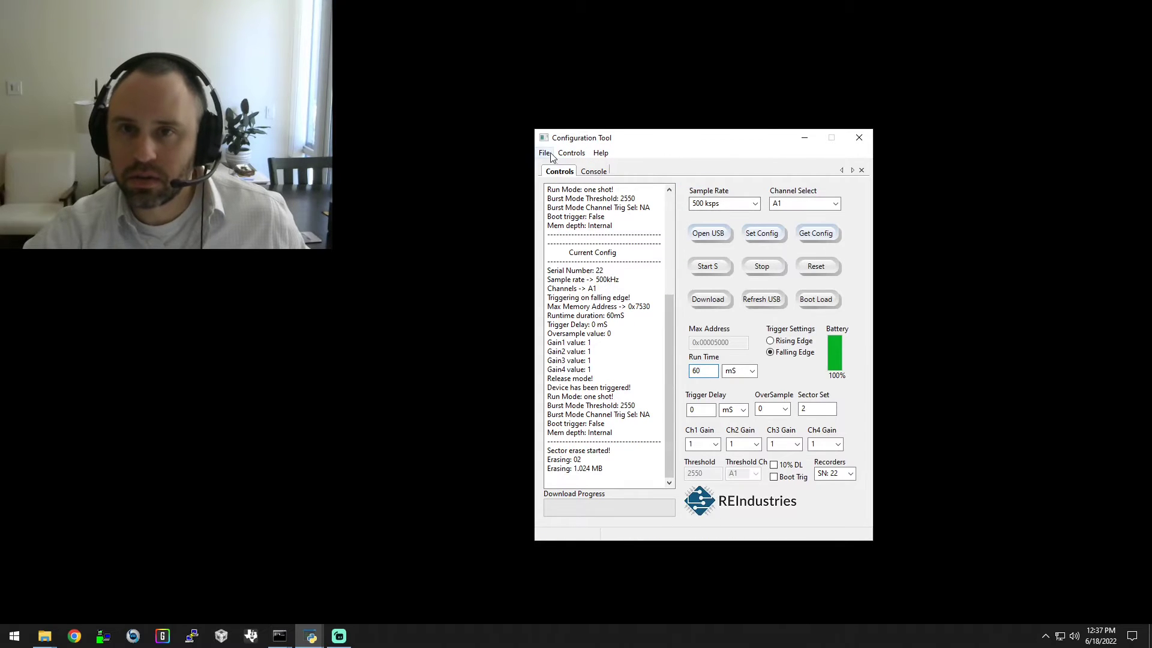
click(809, 273)
click(811, 272)
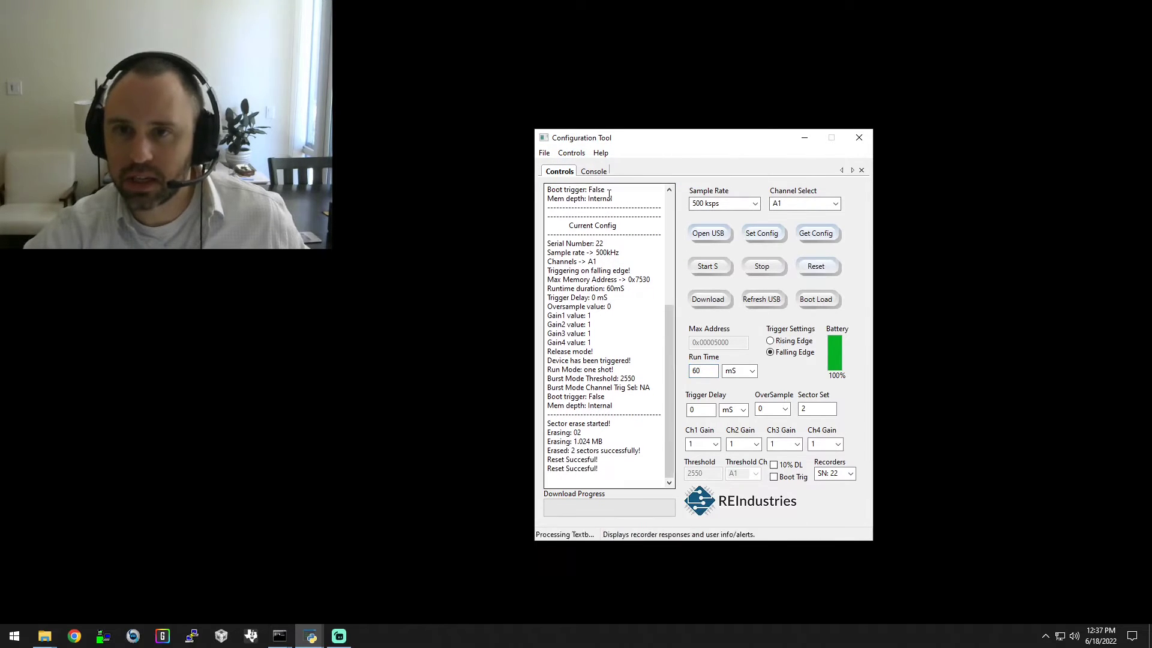
Run Sector Erase again and check the sector count of 2 and the erased size
click(571, 153)
mouse_move(599, 180)
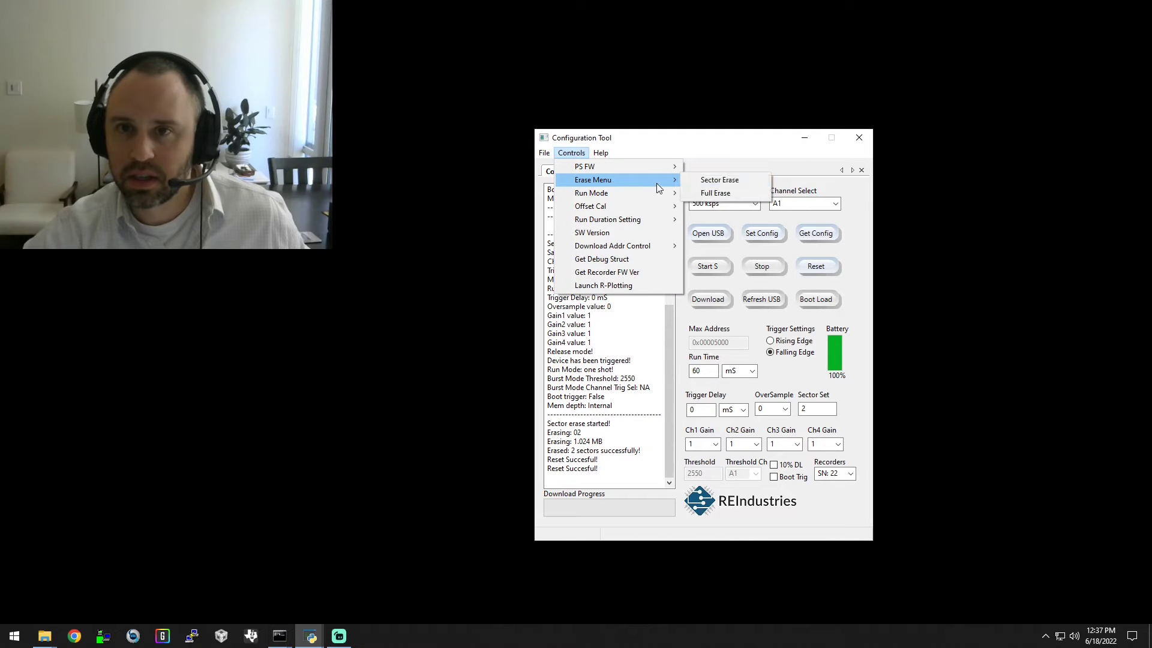
click(703, 185)
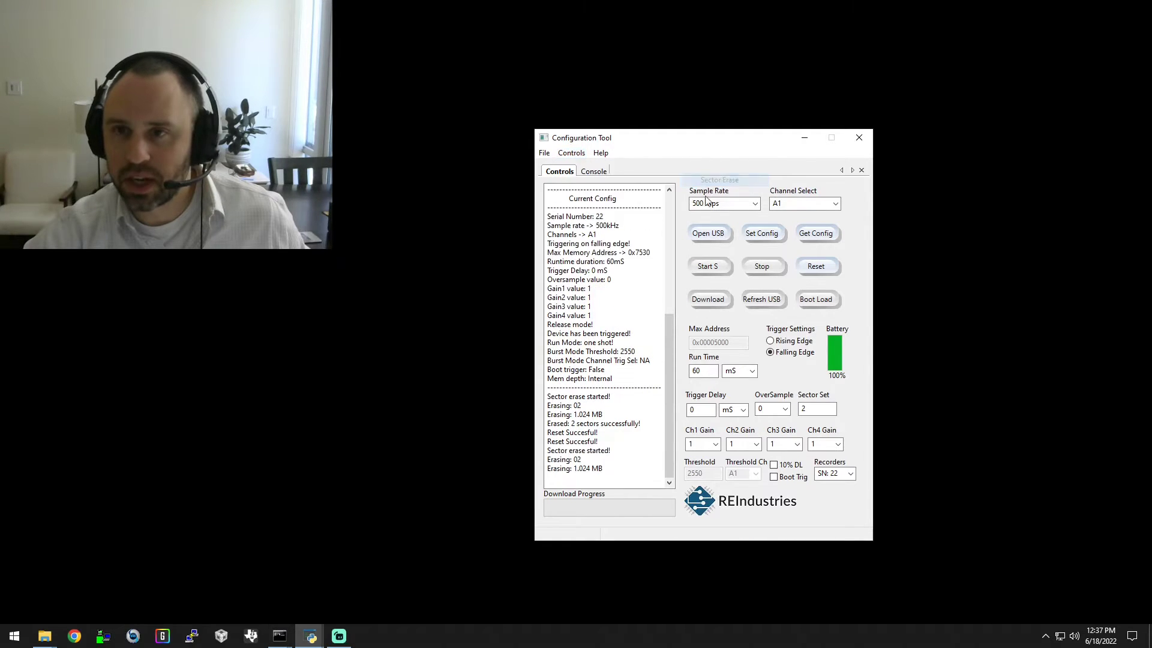
click(816, 407)
double_click(810, 409)
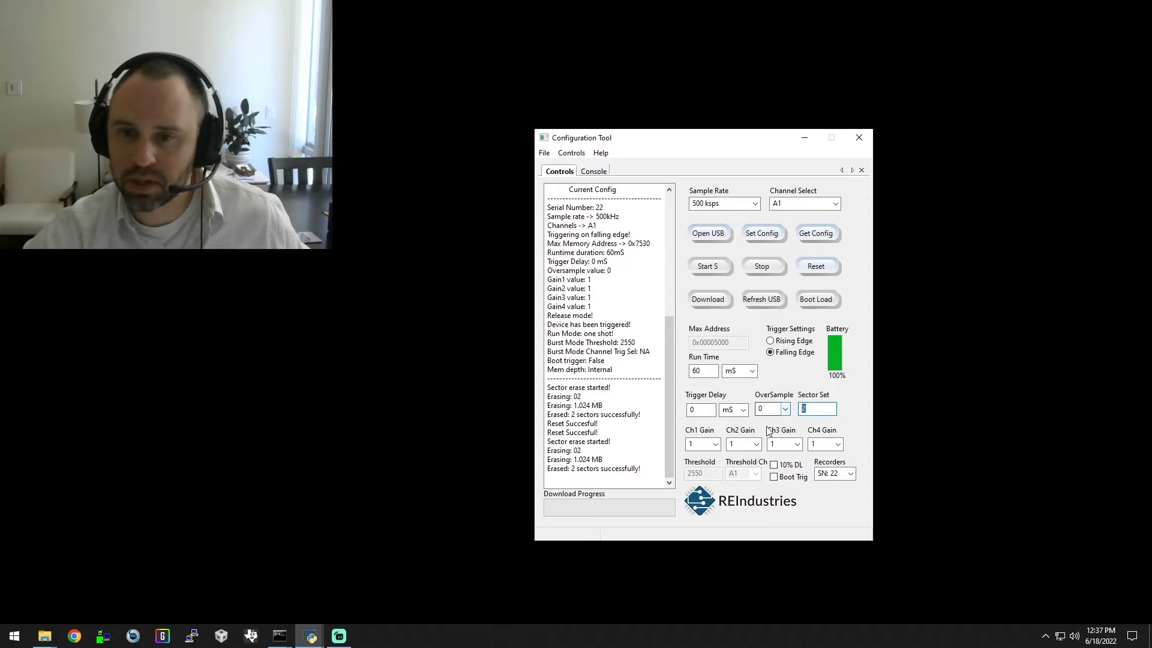
double_click(576, 459)
click(822, 410)
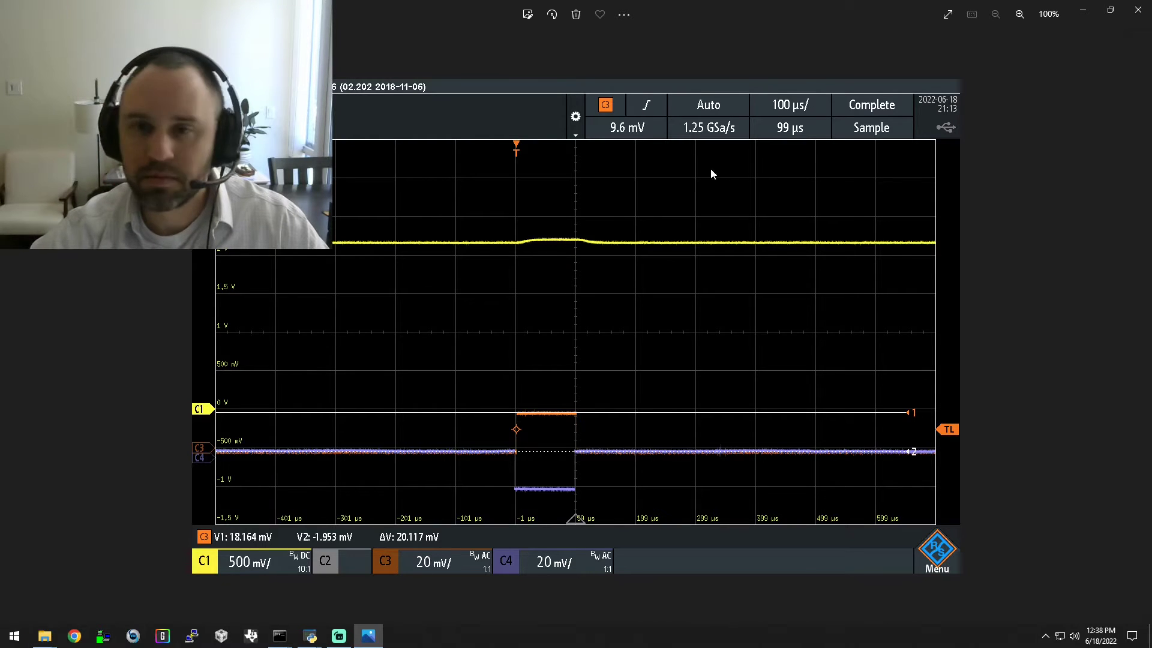
Shrink and minimize the SCR02.PNG viewer, then reset the recorder twice
drag(419, 6, 743, 62)
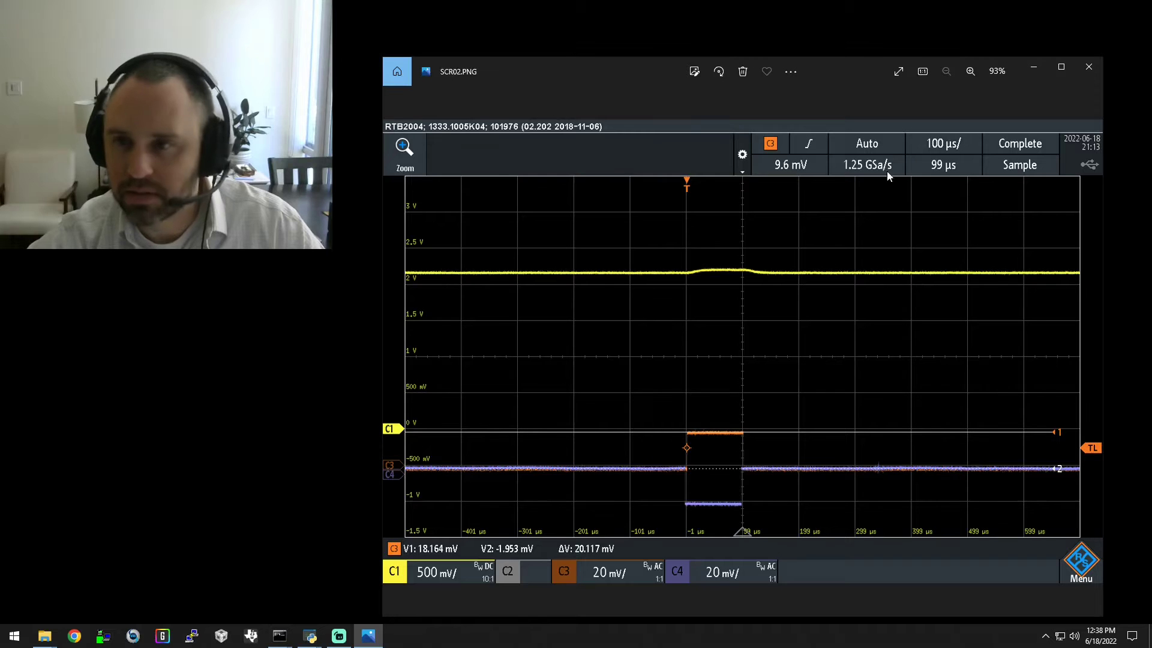
click(1032, 71)
click(822, 268)
click(821, 268)
click(822, 268)
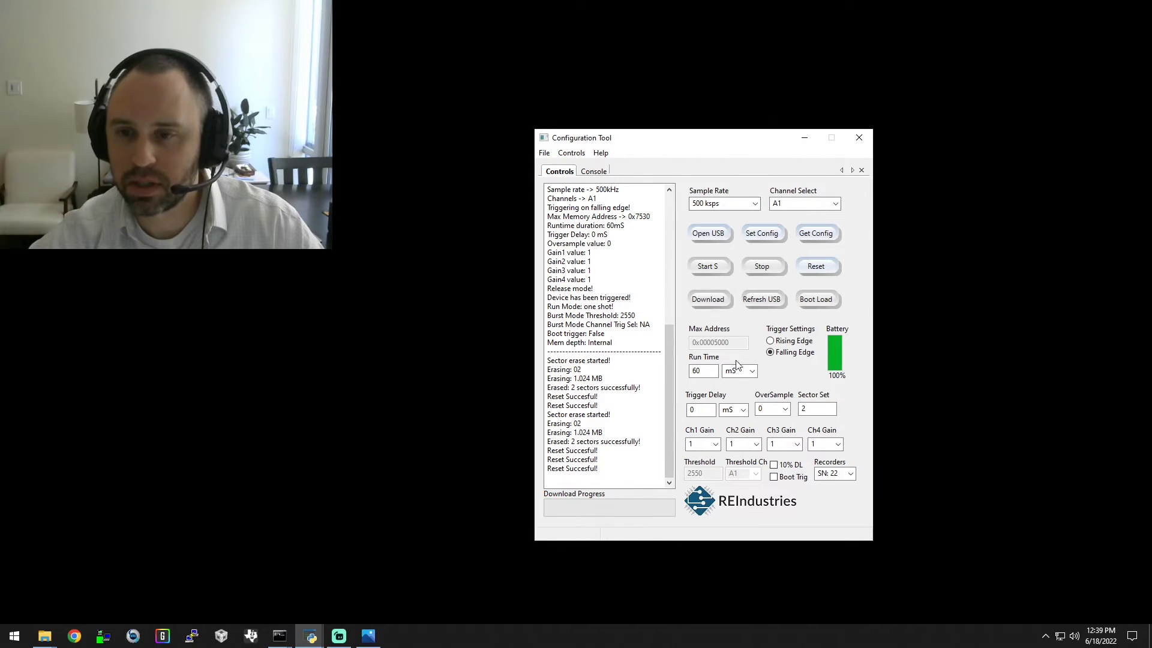
Start a new sampling run and download it to data19 18-Jun-2022 (12_39_43).csv
click(707, 372)
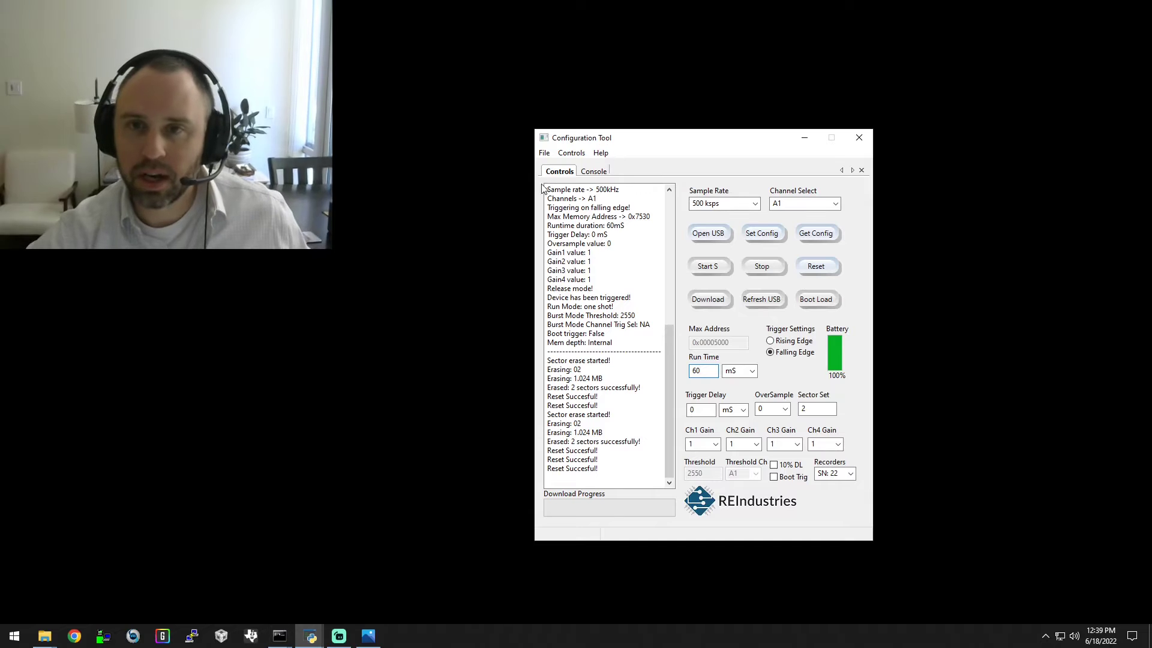
click(569, 155)
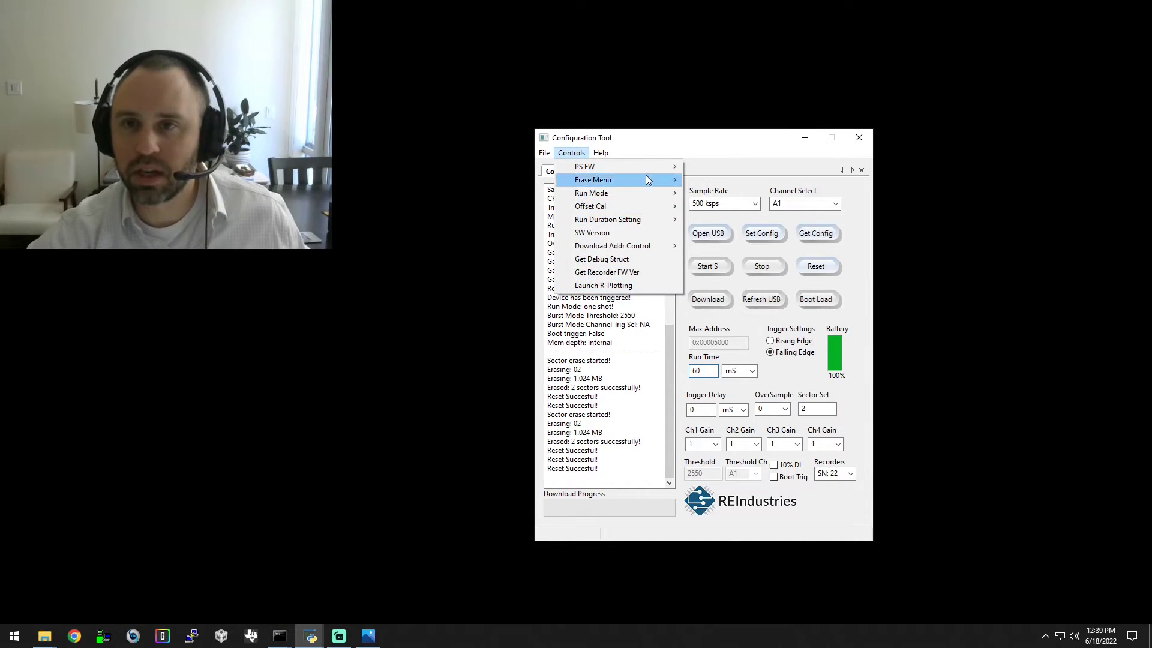
click(738, 148)
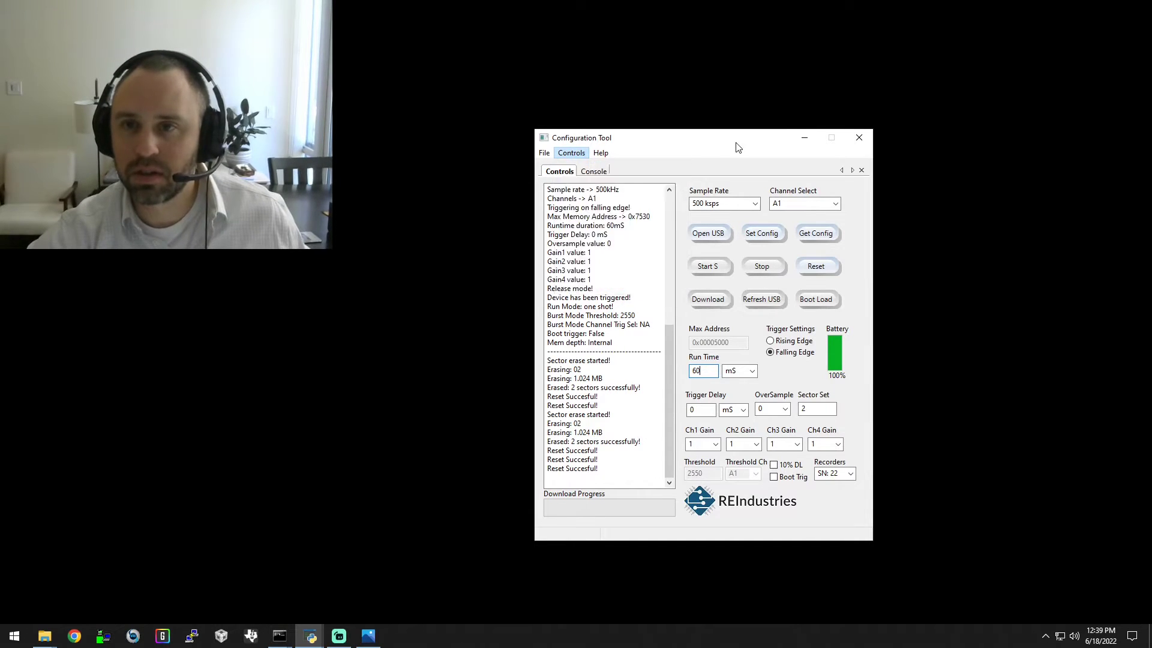
click(707, 267)
click(709, 303)
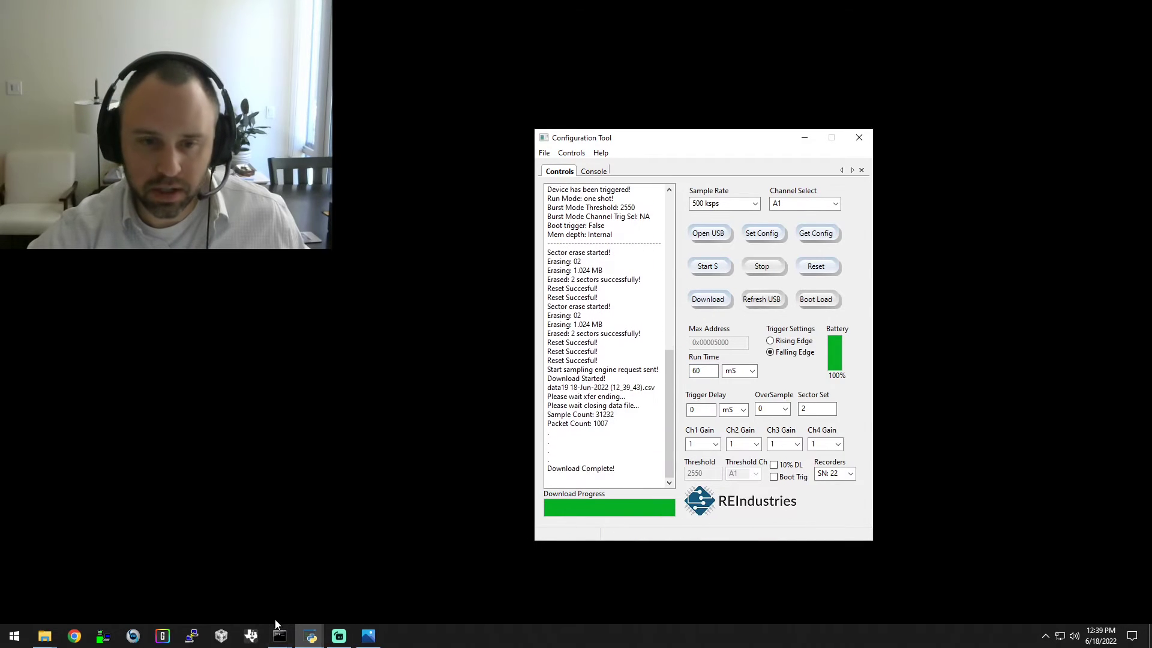
Bring the Data Analysis Tool forward and plot the data19 run from the voltage folder
click(311, 636)
click(268, 585)
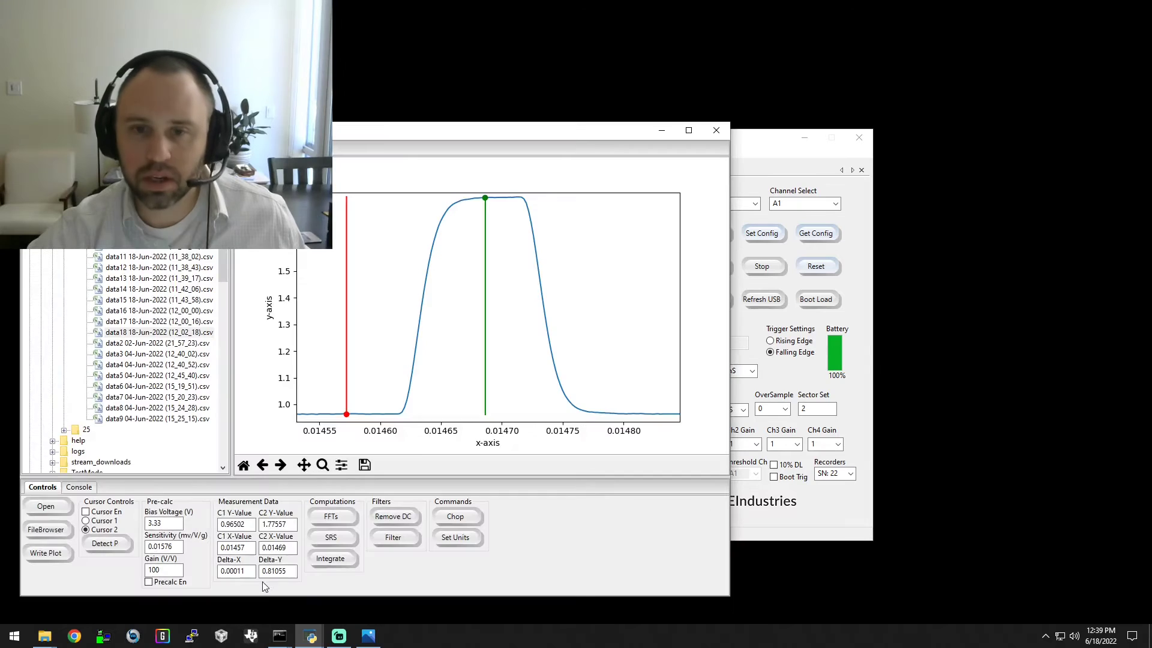
drag(400, 133, 771, 144)
click(480, 236)
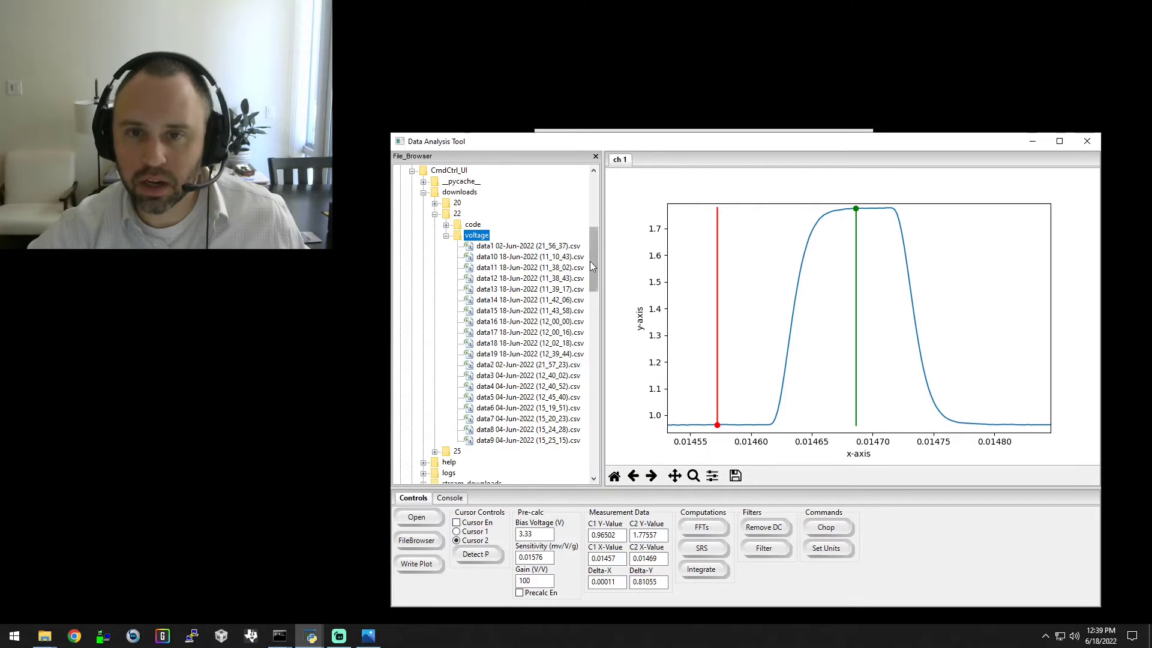
click(485, 348)
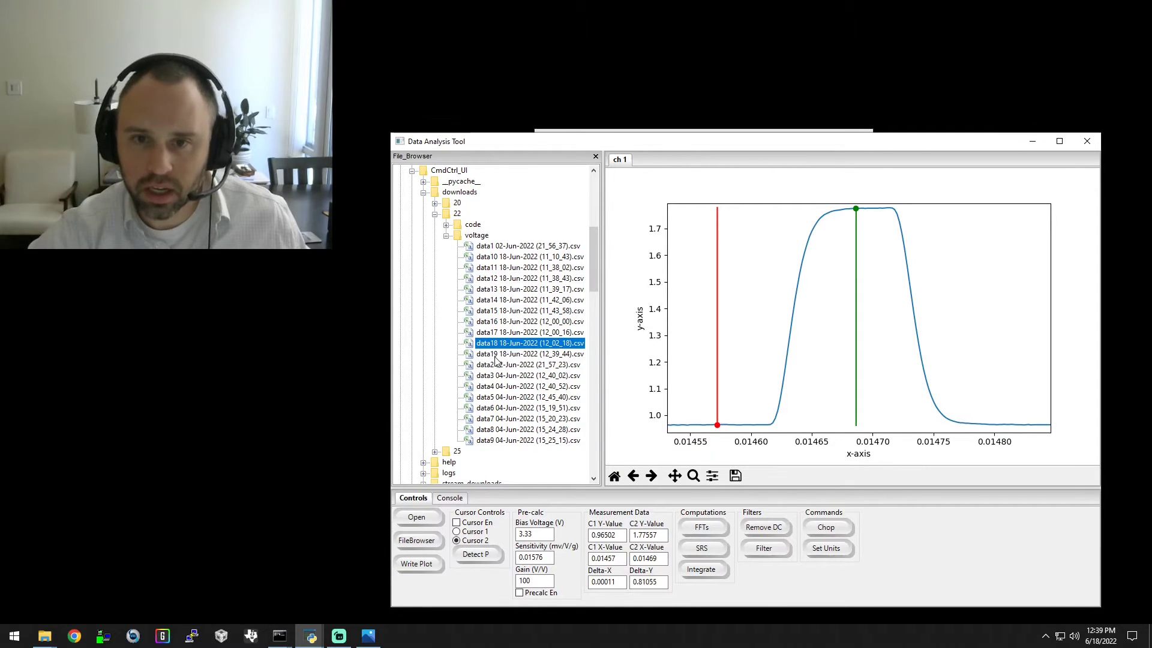
click(484, 354)
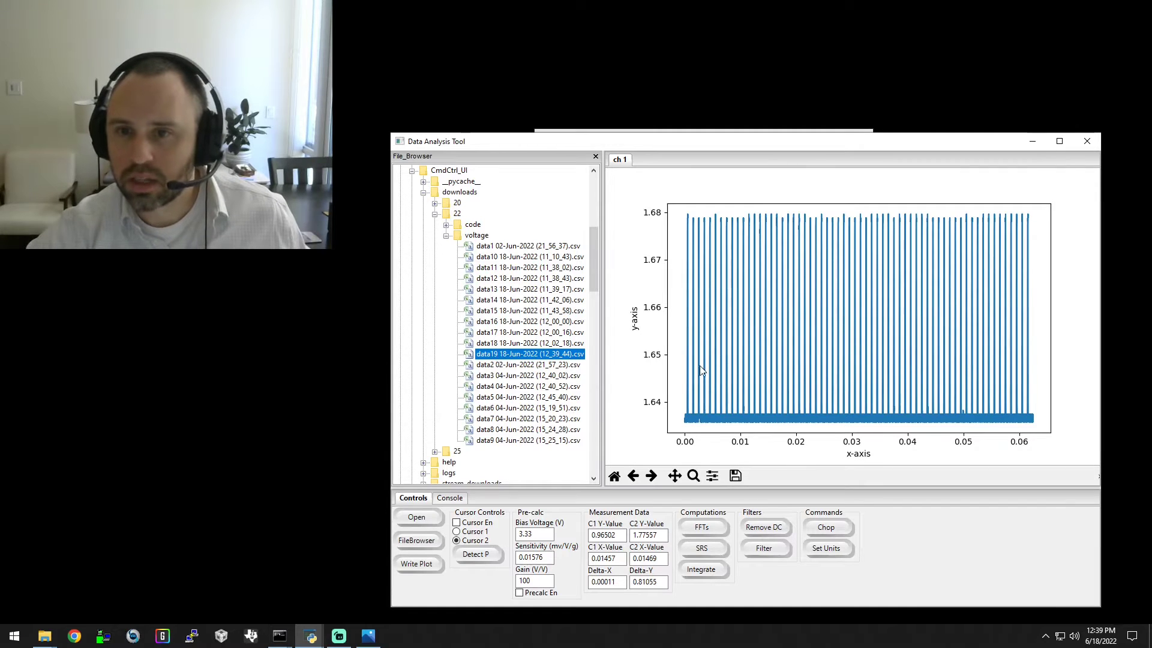
drag(702, 141, 627, 129)
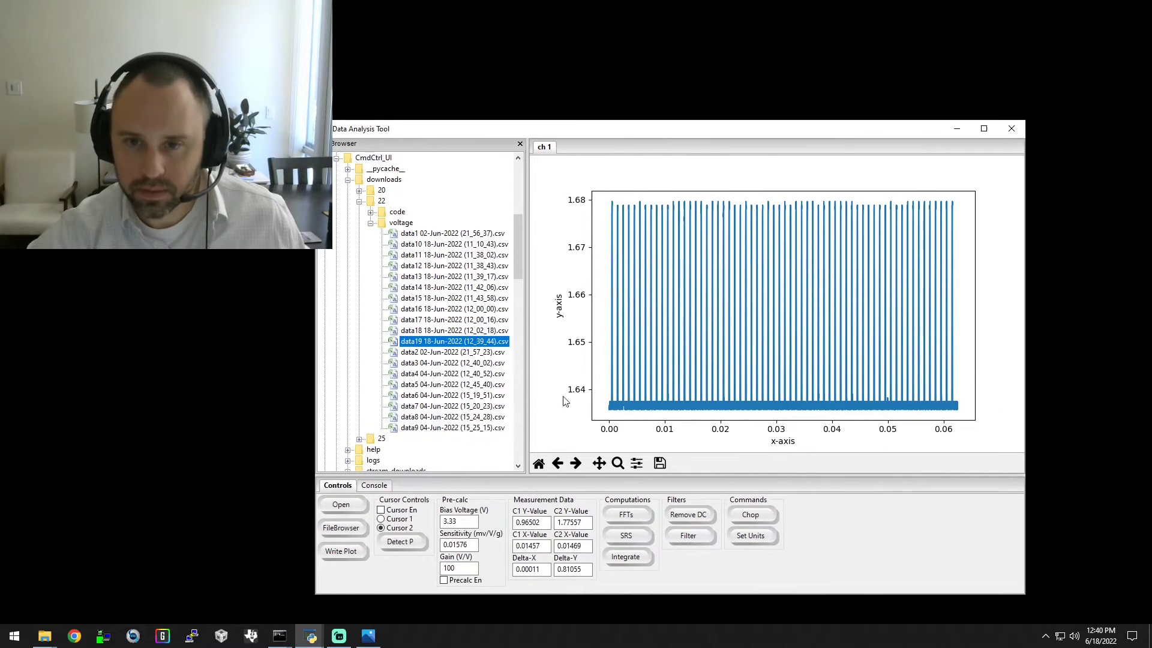
Box-zoom onto the single pulse near x = 0.0285, maximize the window and enable cursors
click(617, 463)
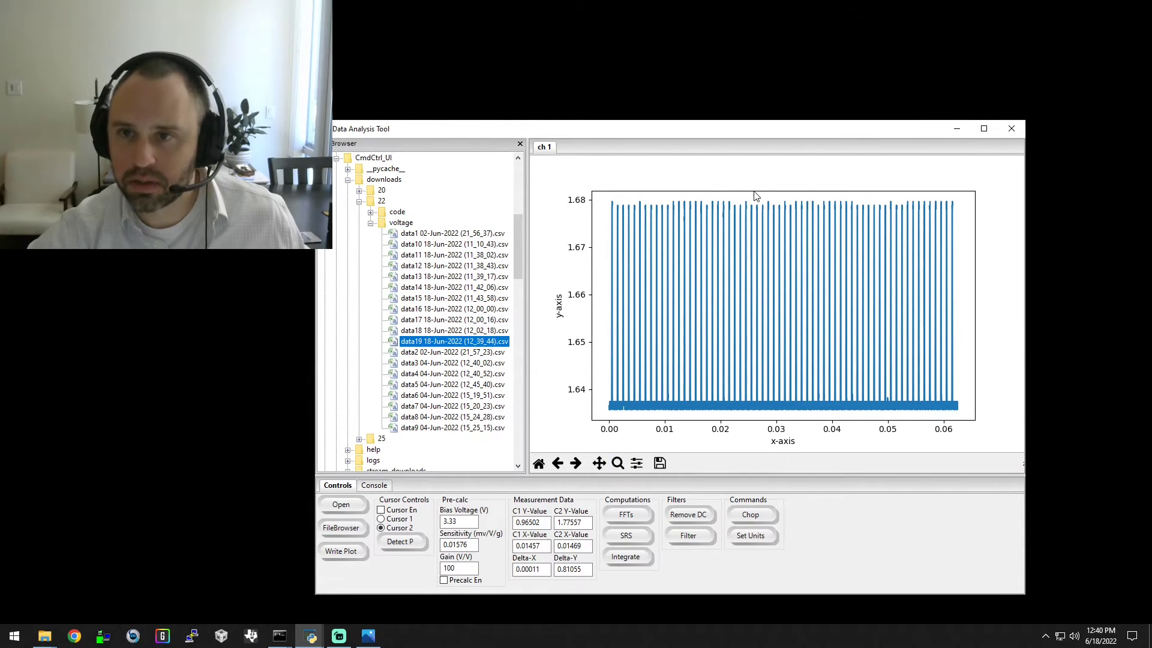
drag(748, 197, 797, 424)
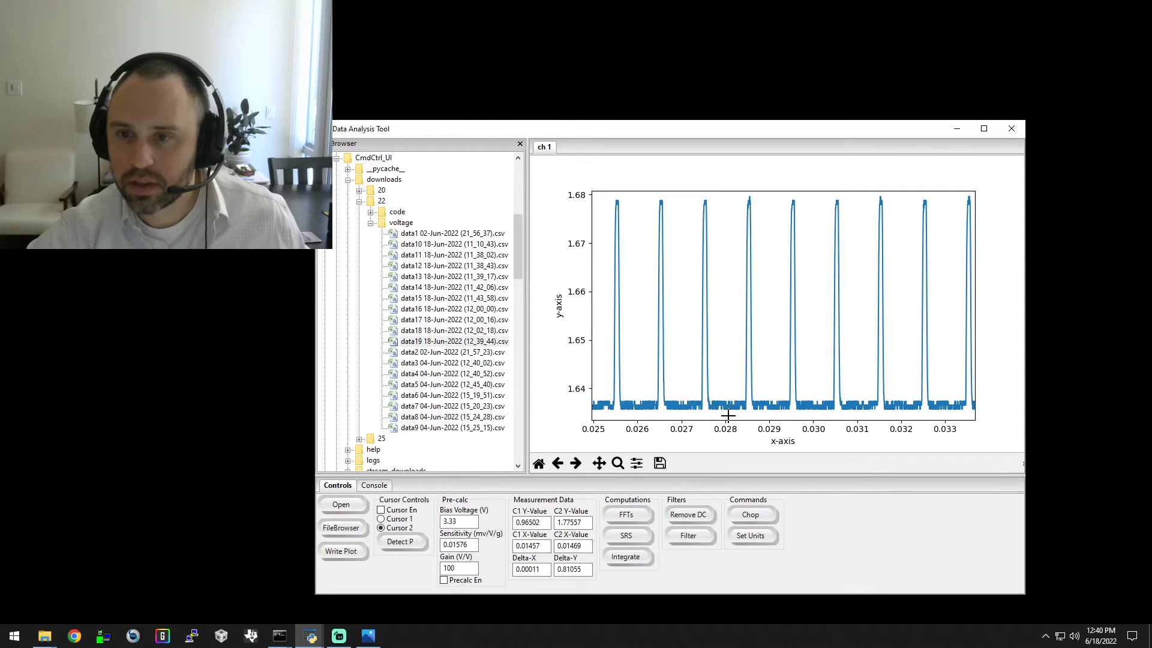
drag(728, 415, 776, 190)
click(984, 128)
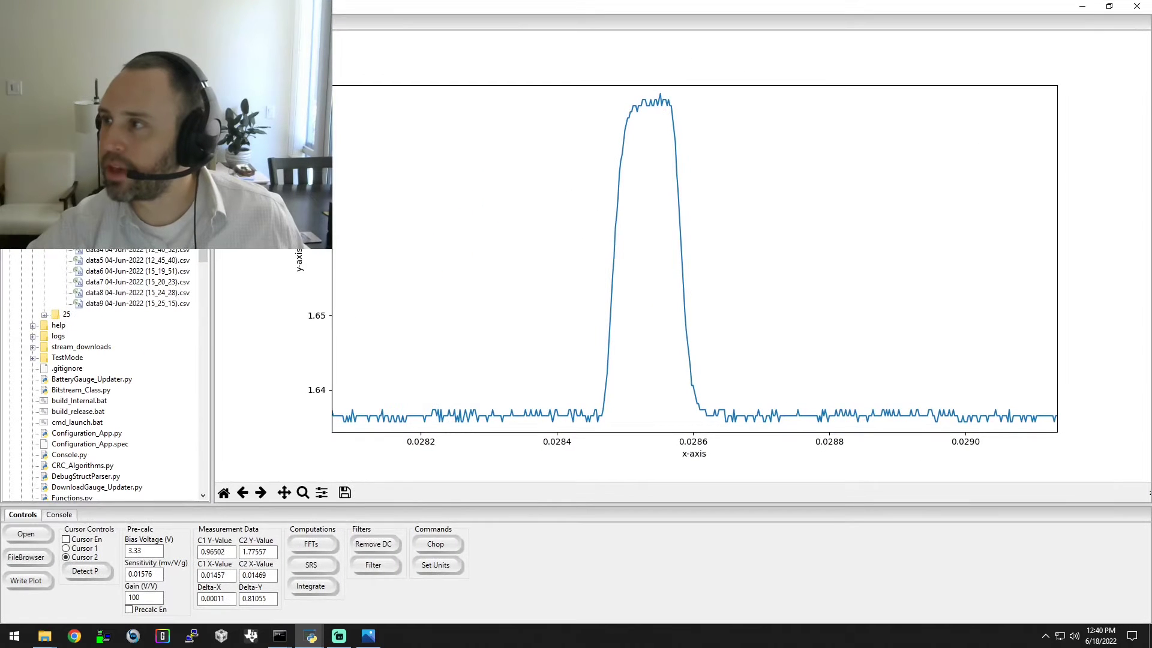
key(alt+Tab)
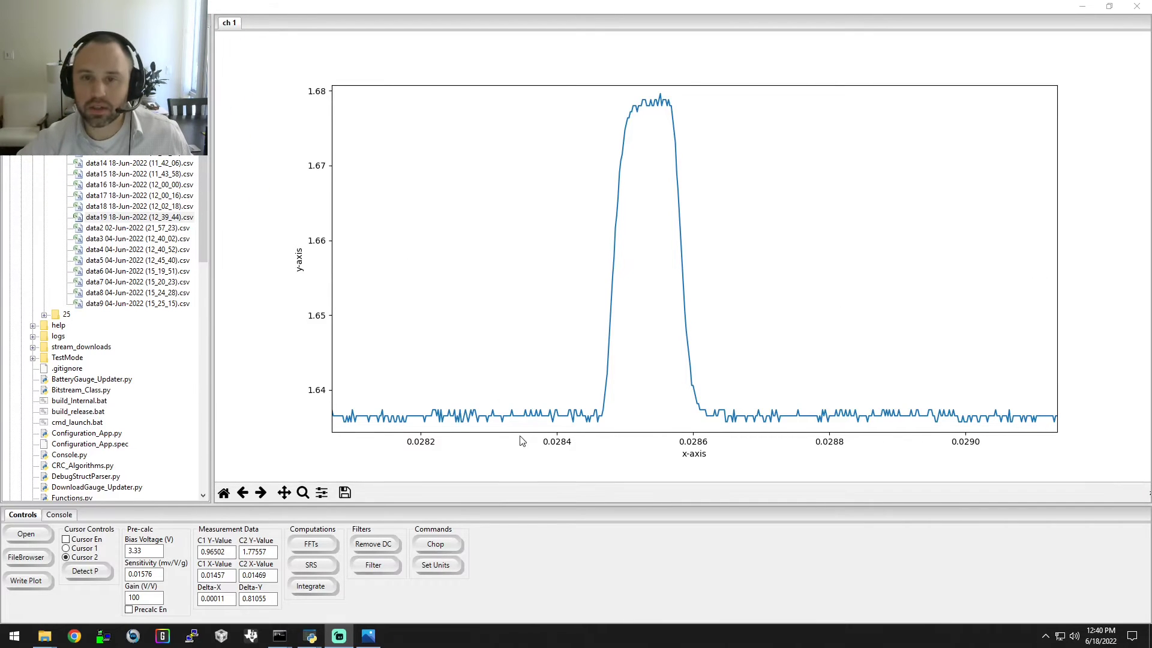
click(535, 460)
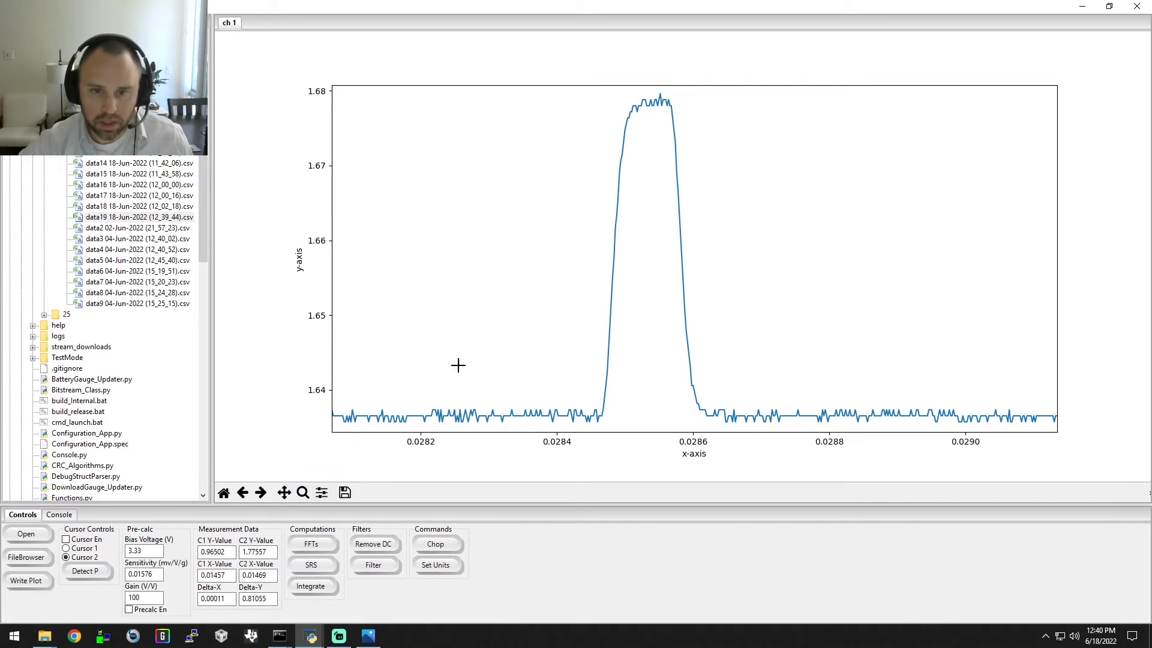
click(75, 542)
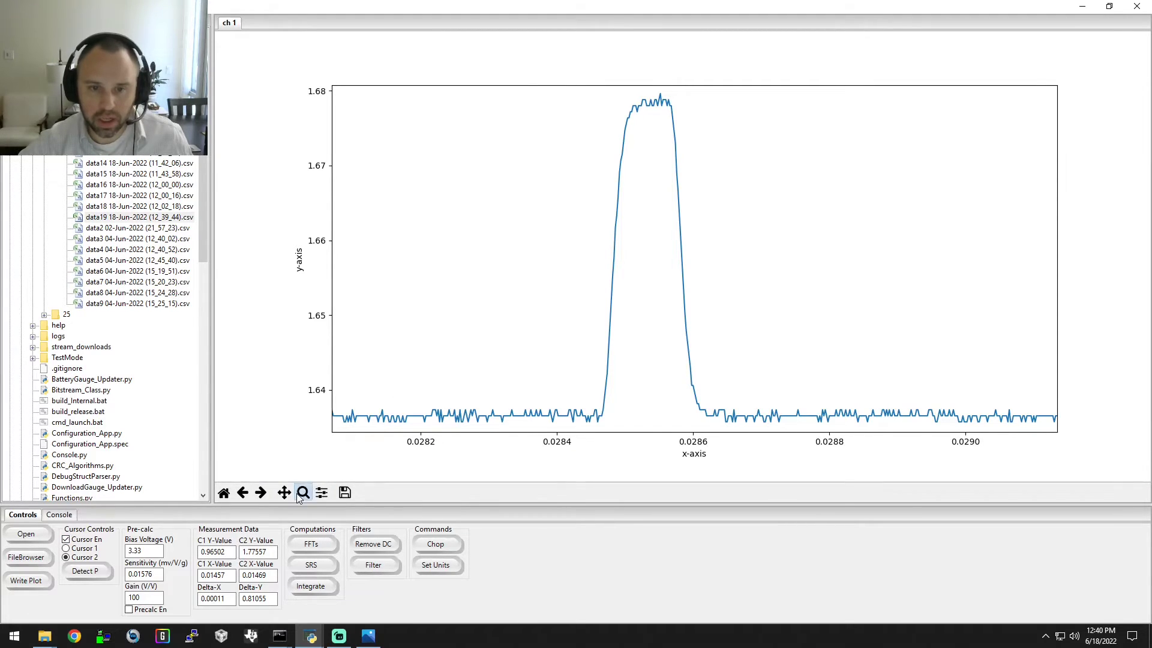
Place the red Cursor 1 marker on the baseline before the pulse, at x≈0.02835
click(480, 373)
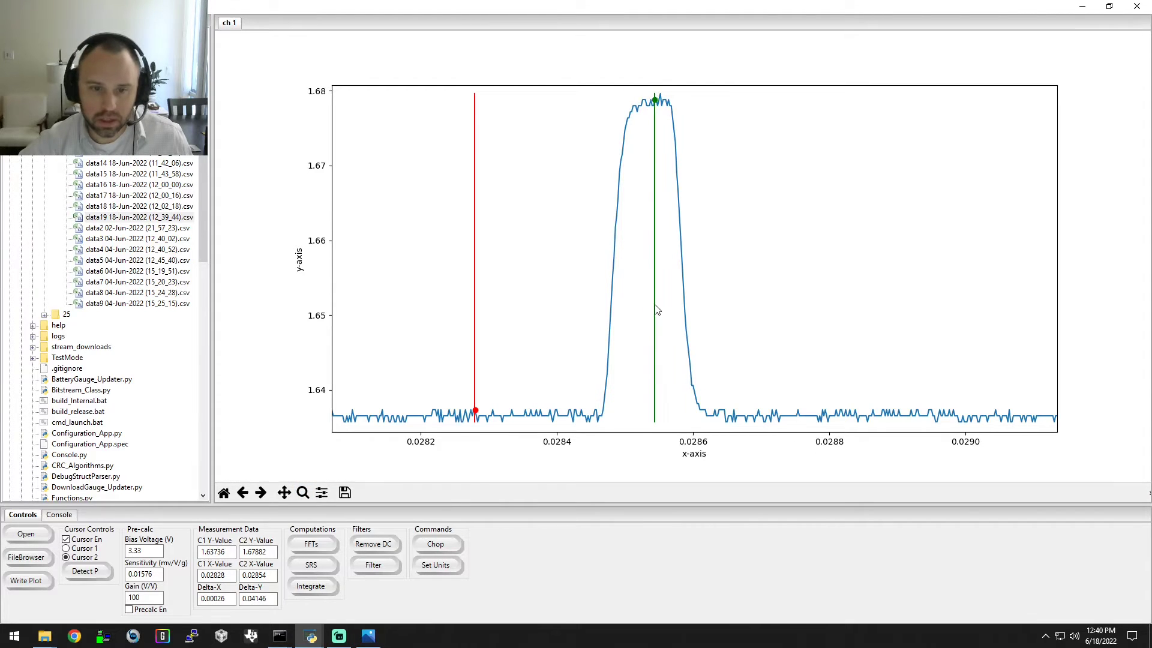
click(84, 549)
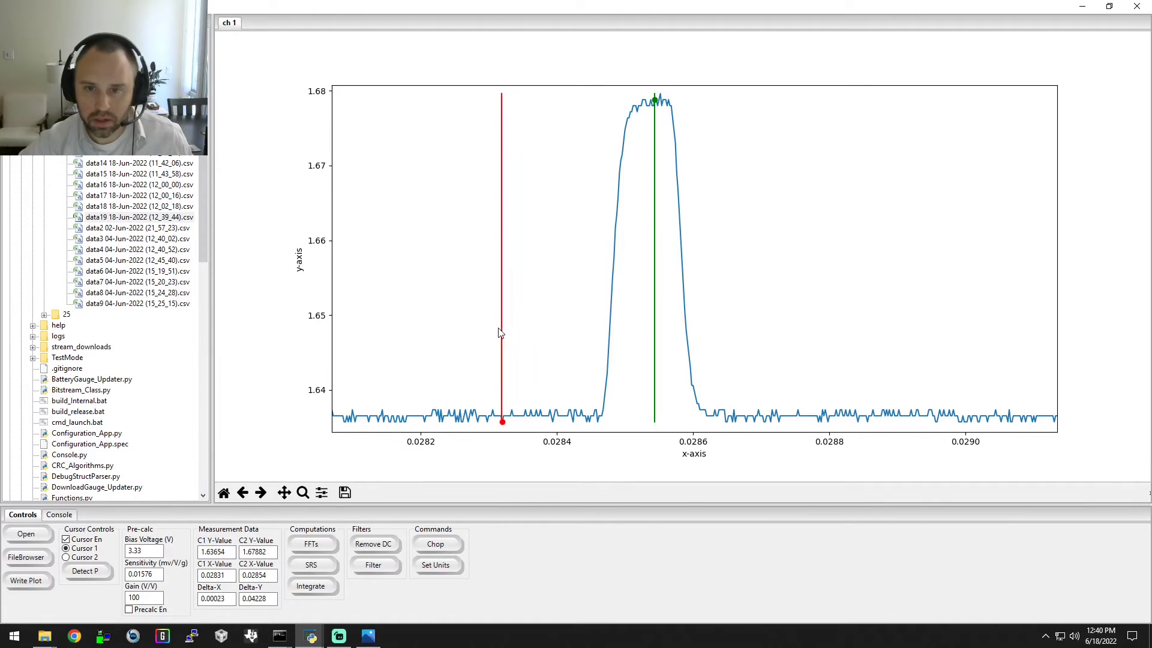
click(520, 348)
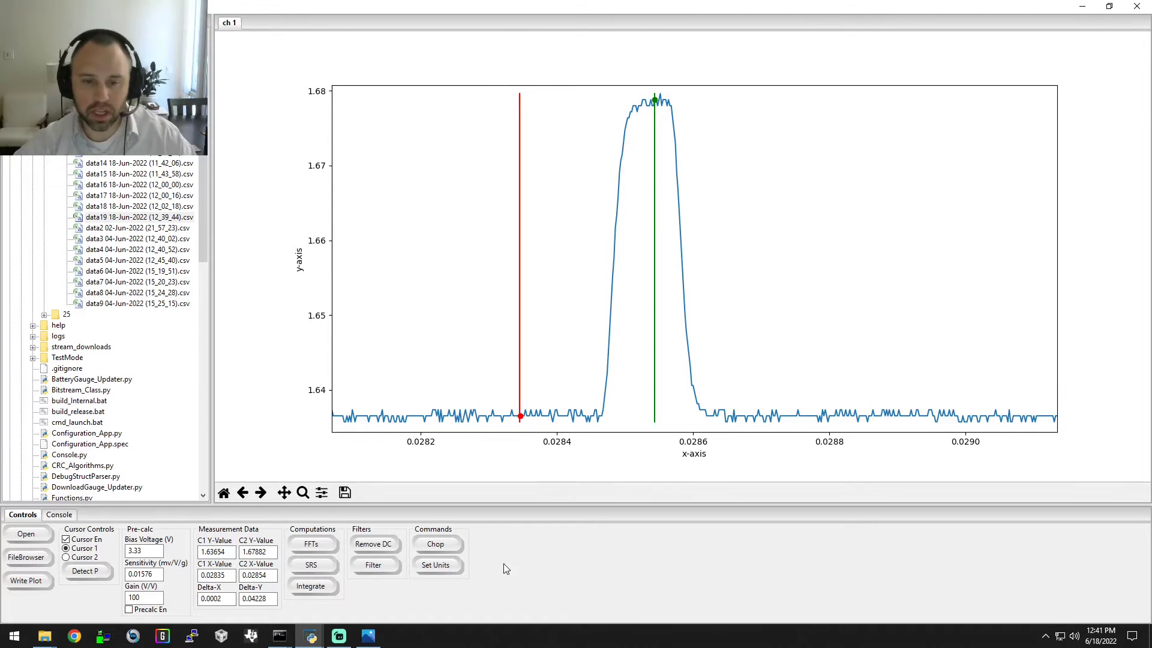
mouse_move(312, 635)
click(351, 595)
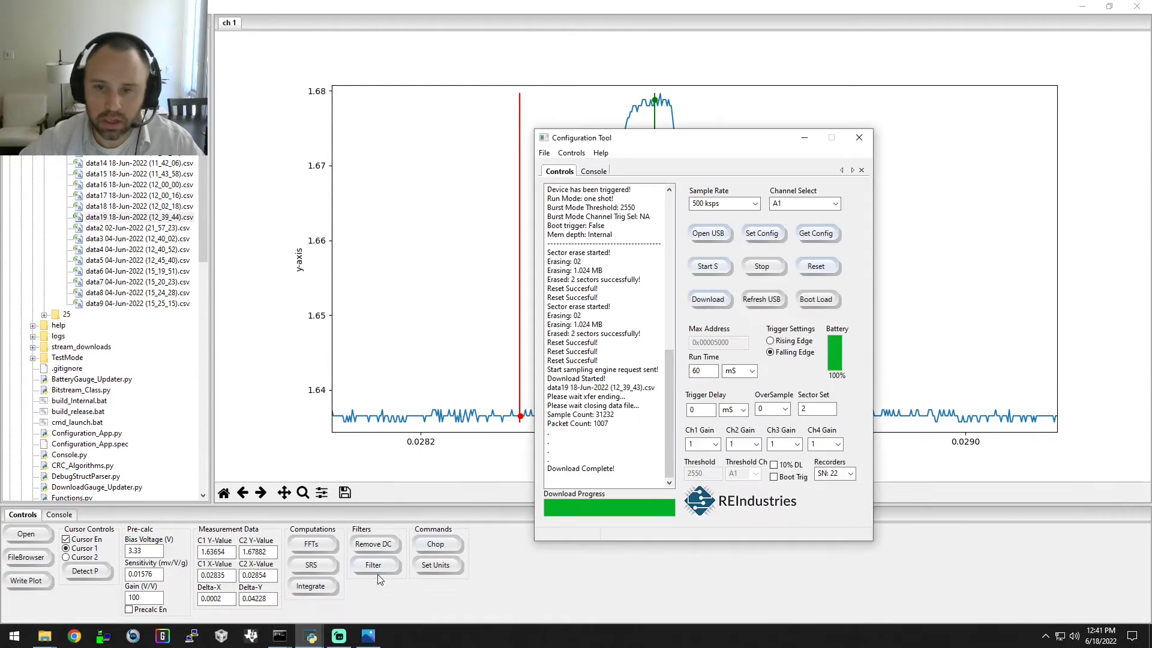
click(711, 444)
click(751, 450)
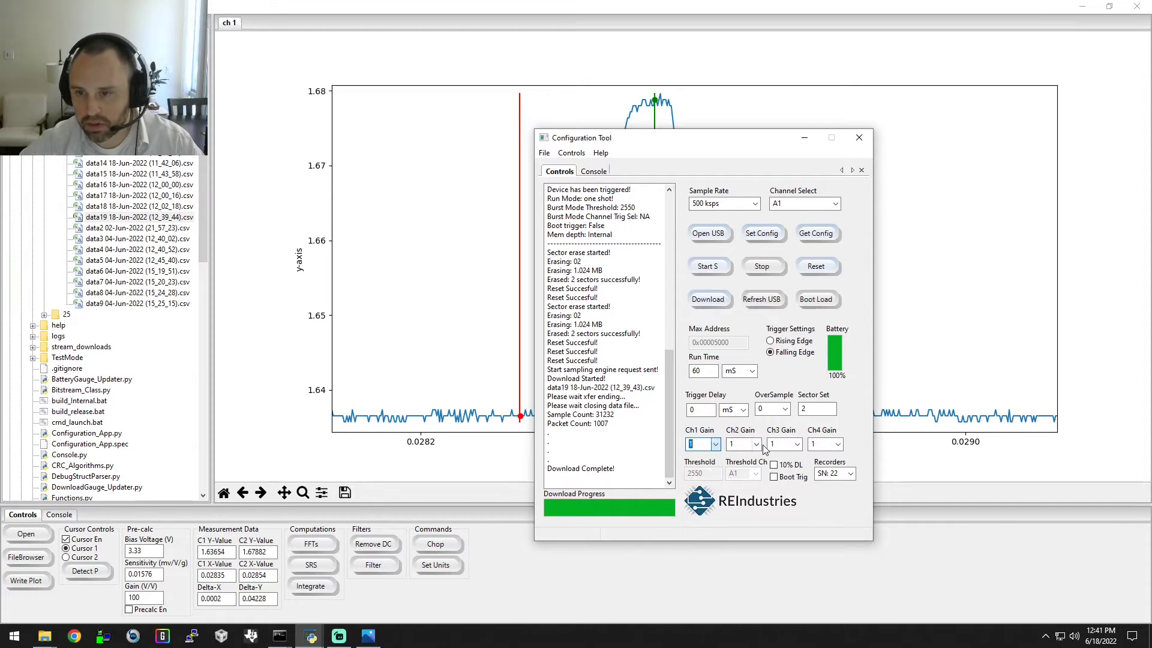
click(753, 445)
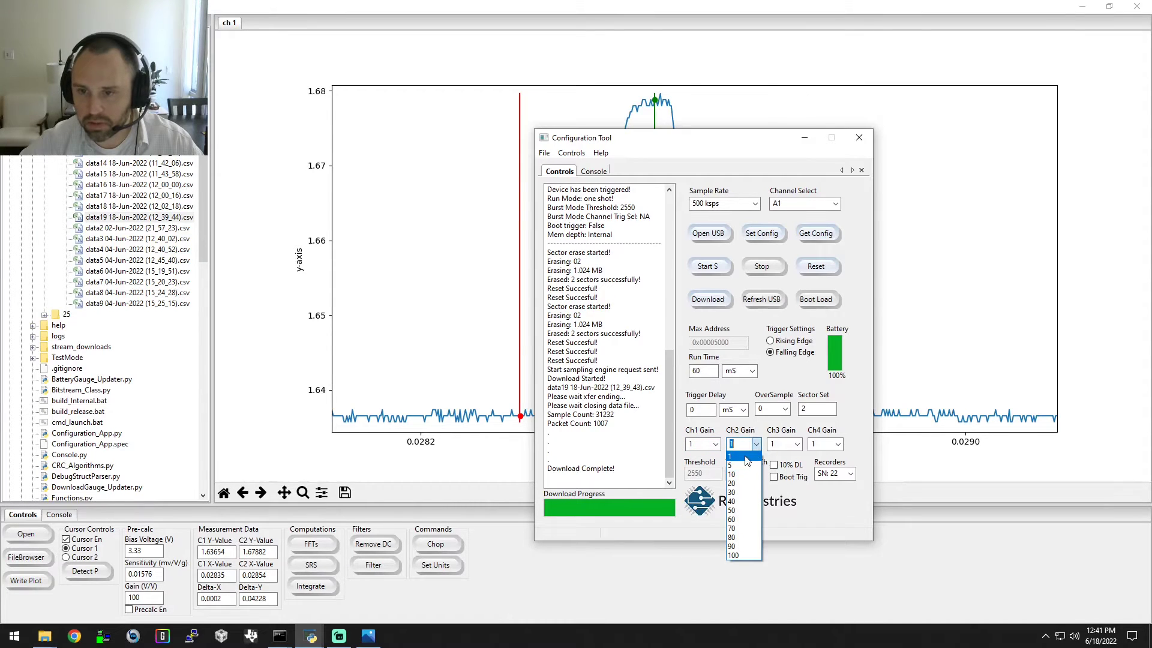
click(785, 368)
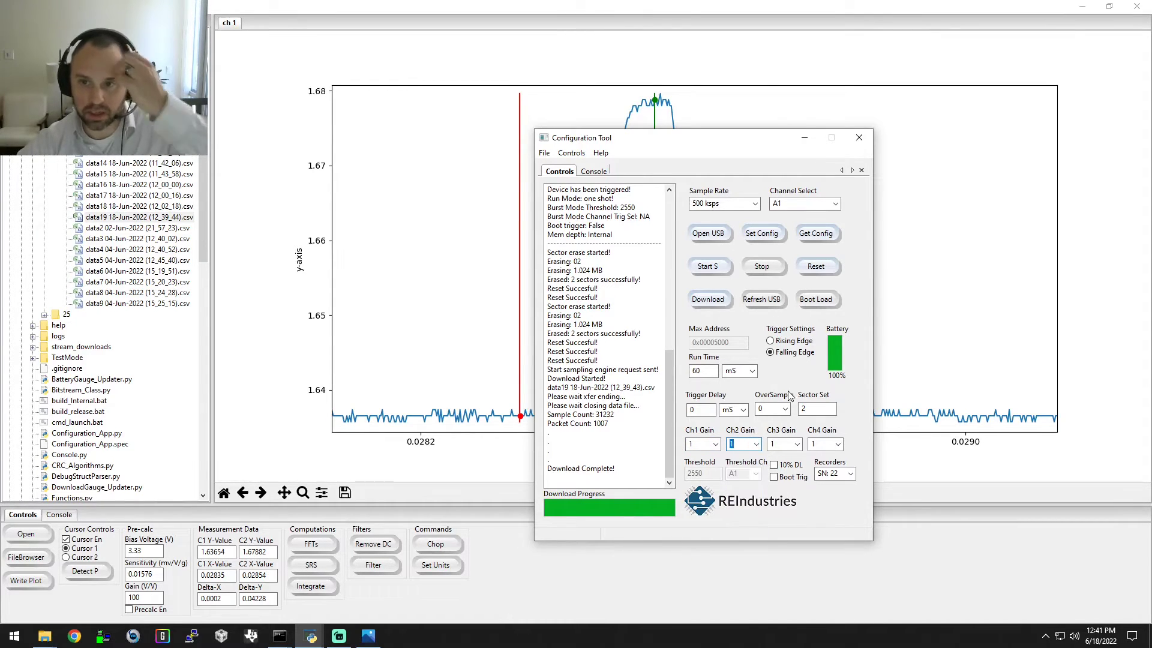
click(757, 445)
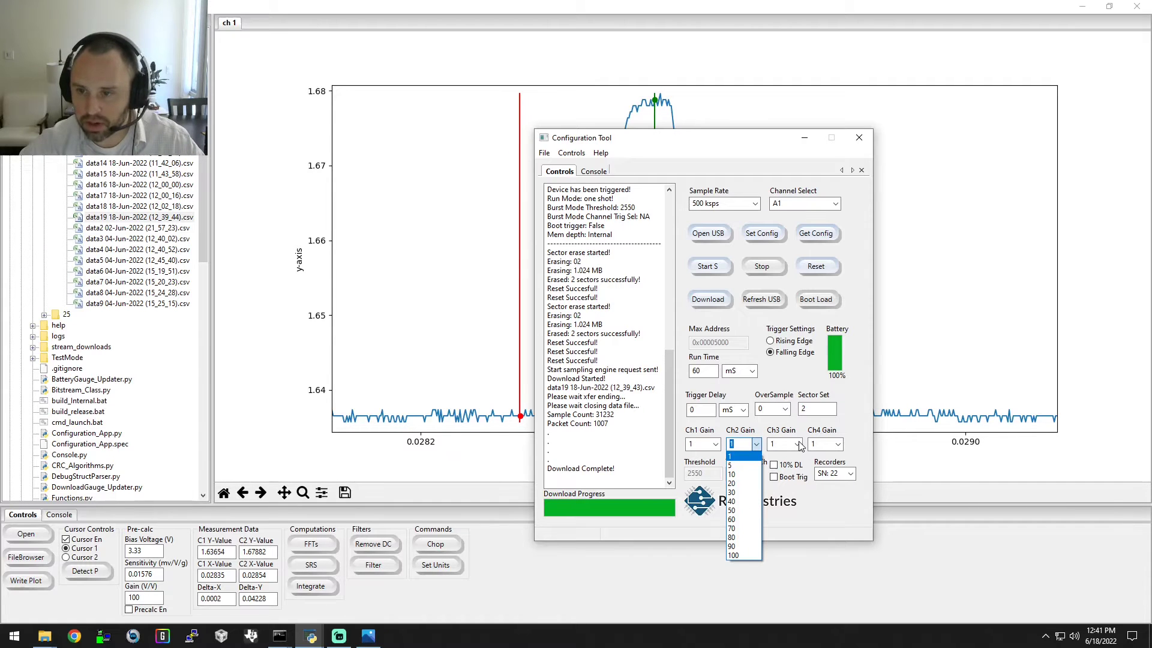
click(733, 157)
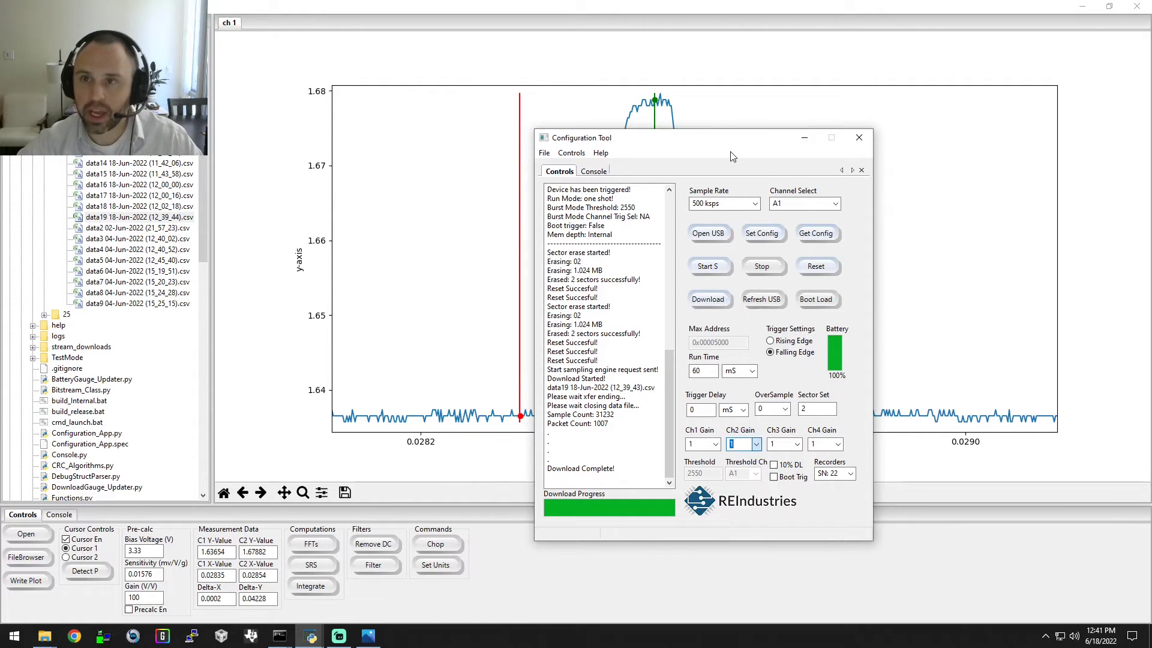
click(993, 67)
key(super)
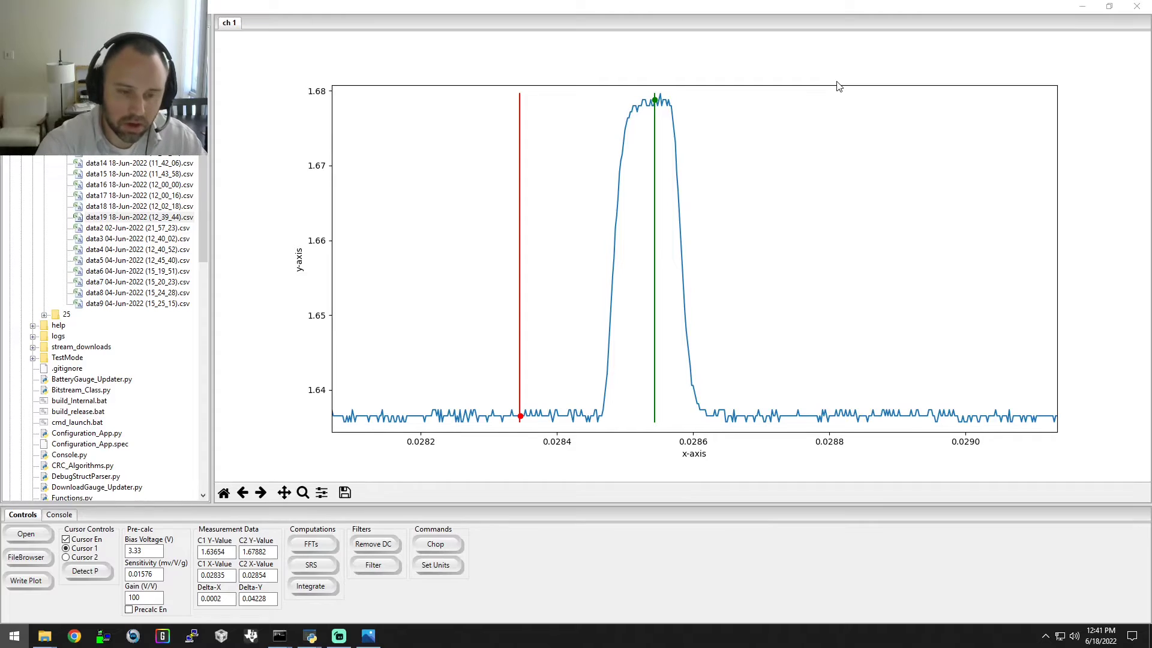
text(calc)
key(Return)
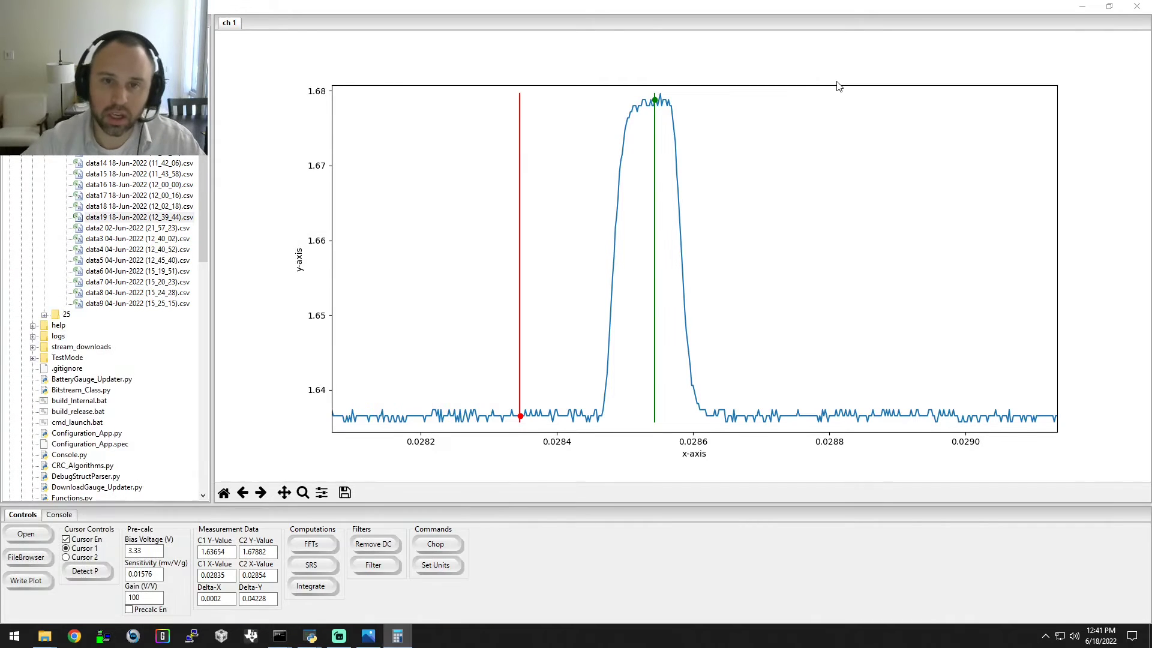
drag(733, 162, 819, 113)
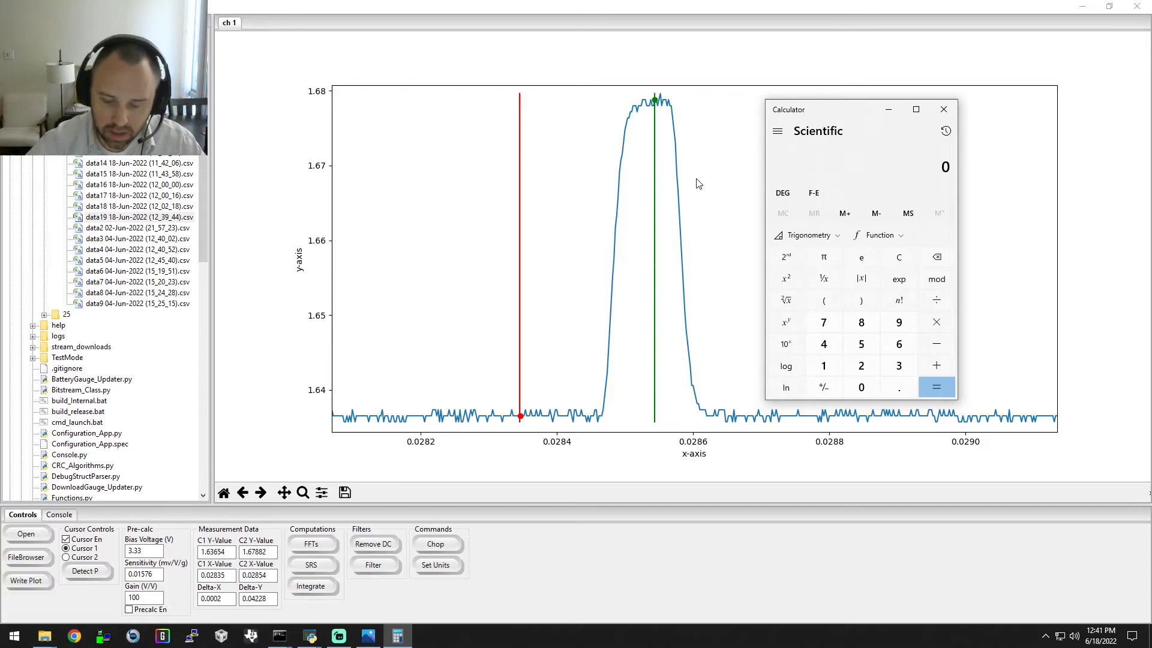
text(42.24)
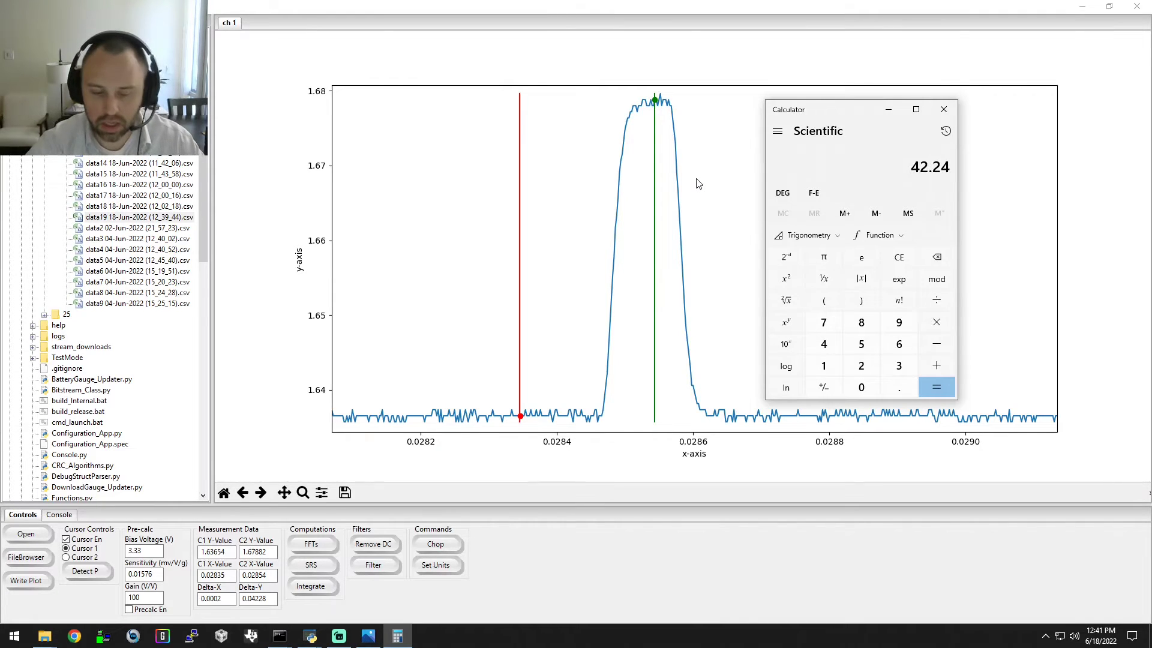
key(BackSpace)
text(8)
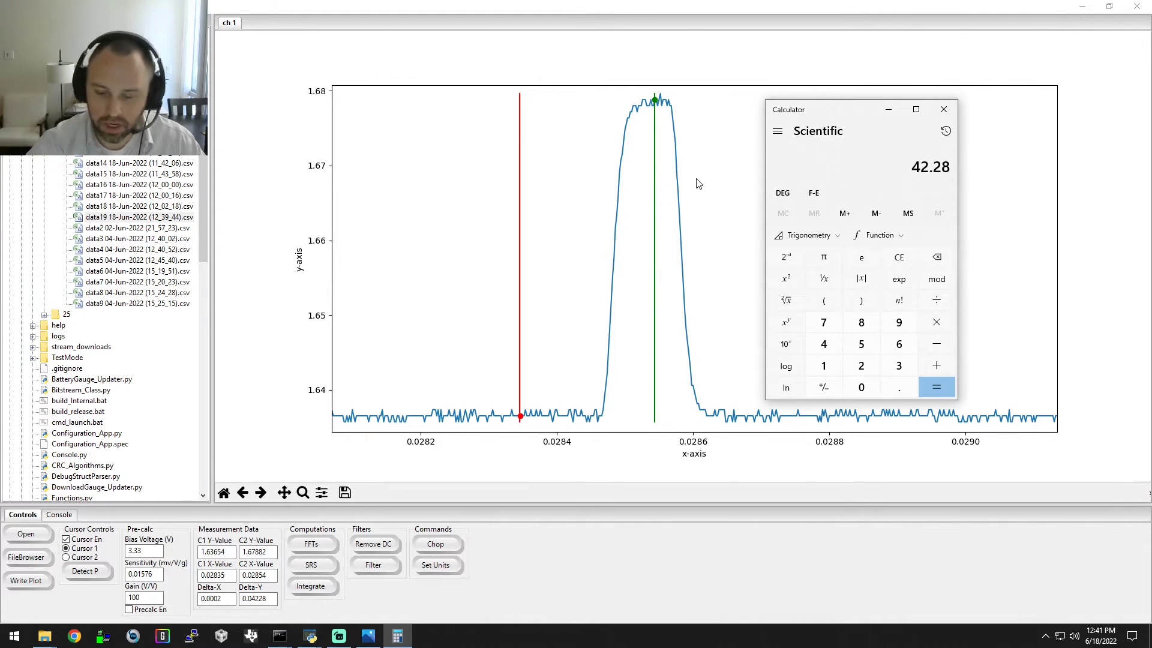
text(/1.05)
key(Return)
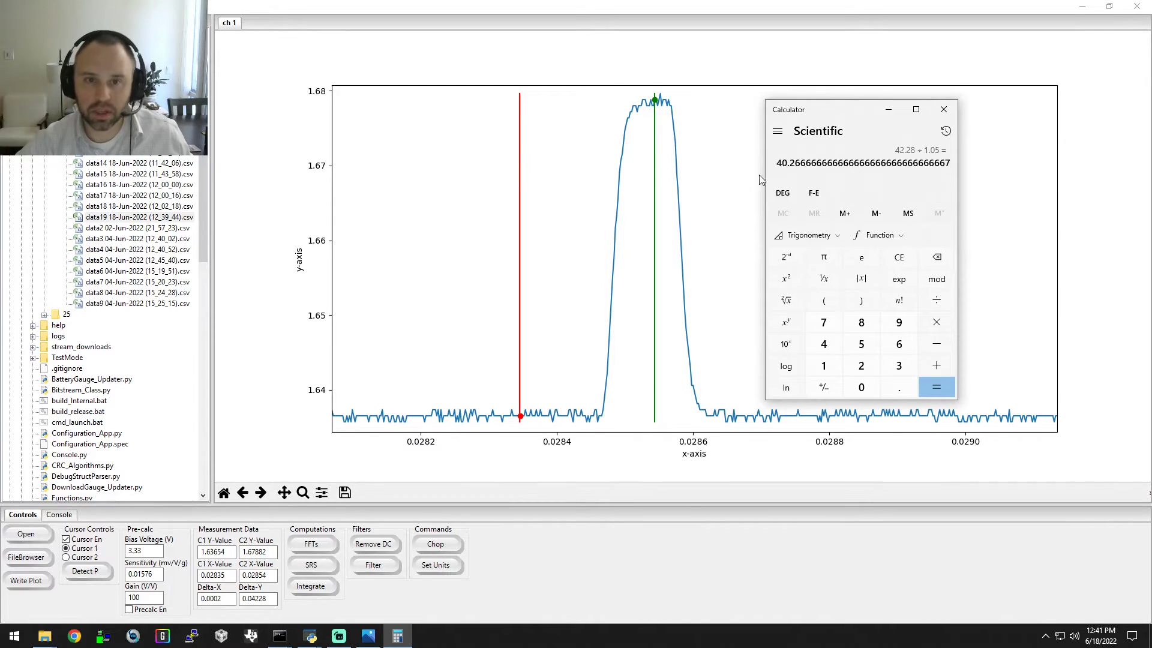
click(945, 111)
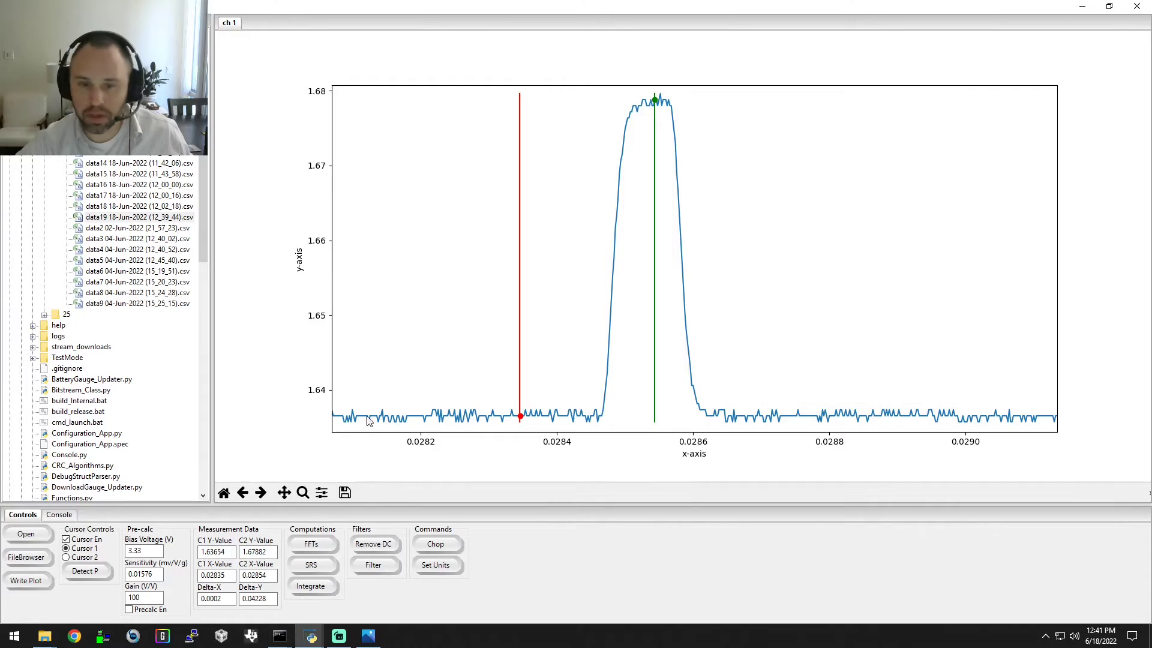
click(368, 636)
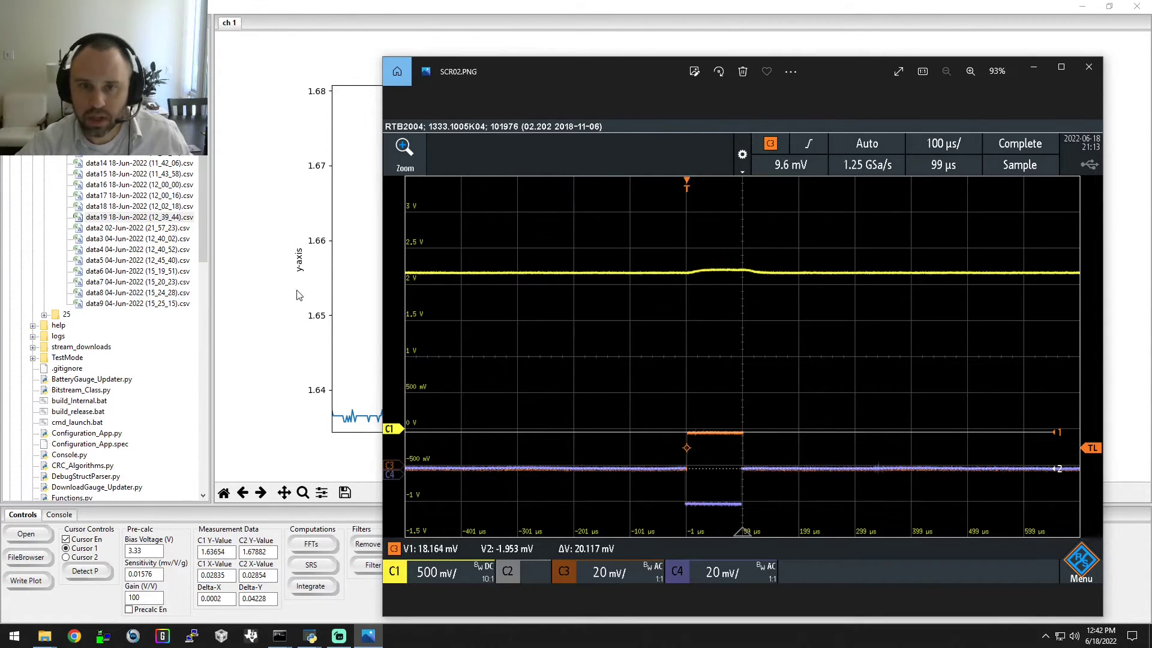
click(1089, 67)
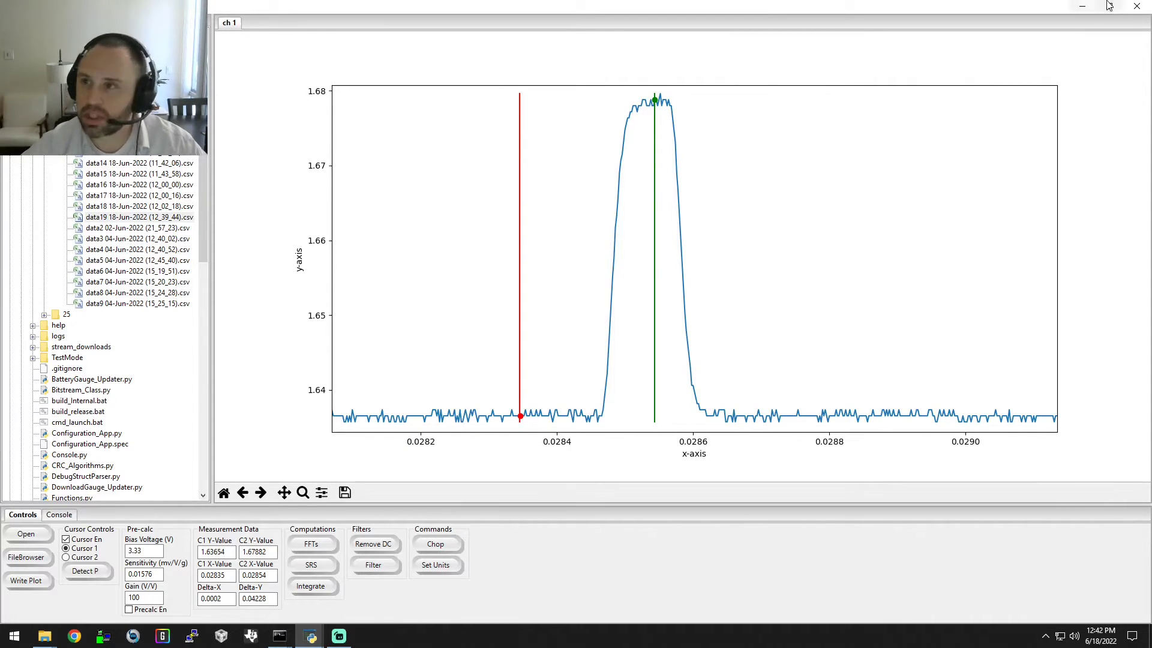
Minimize the pulse plot and open the Ch1 Gain dropdown list
click(1082, 6)
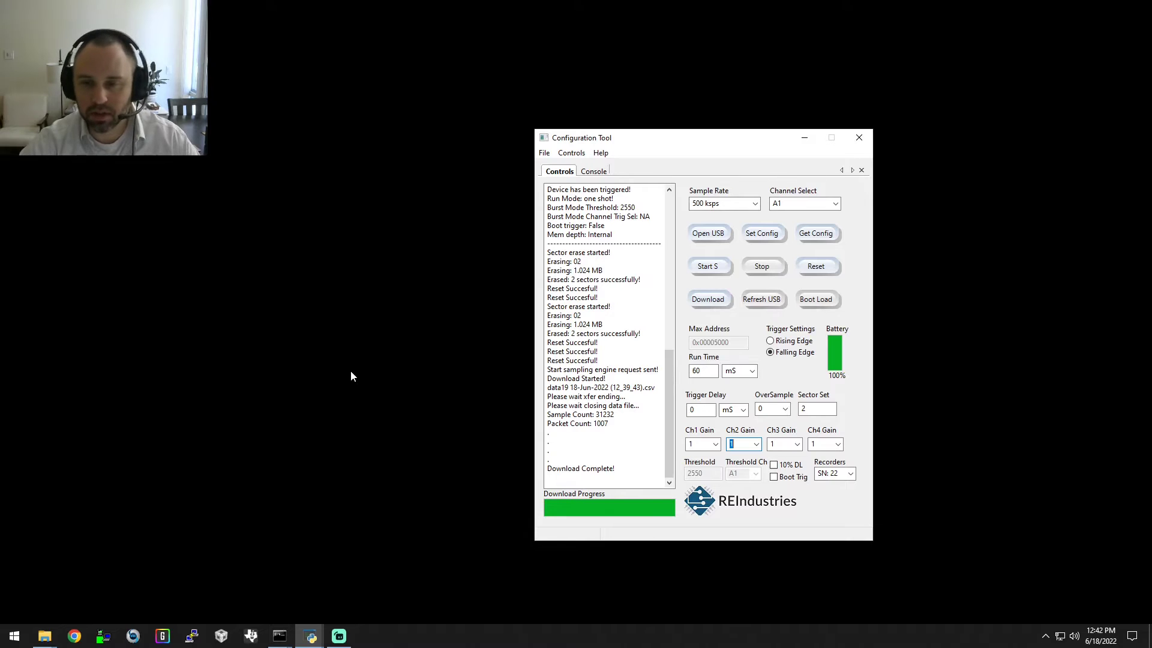
click(756, 169)
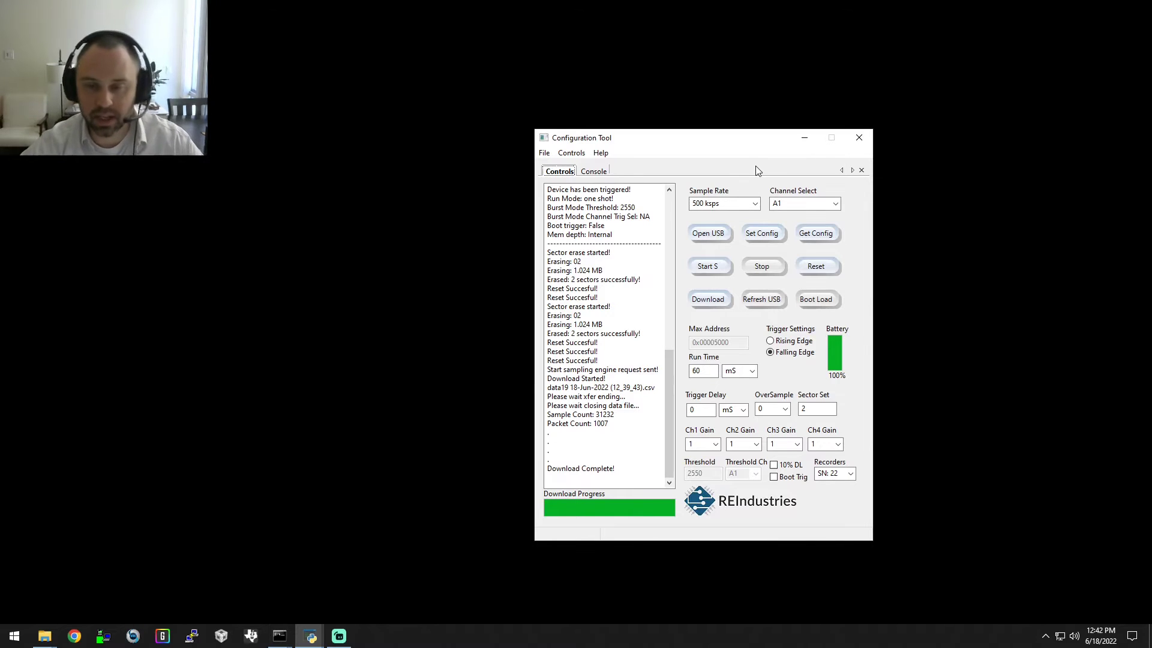
click(716, 445)
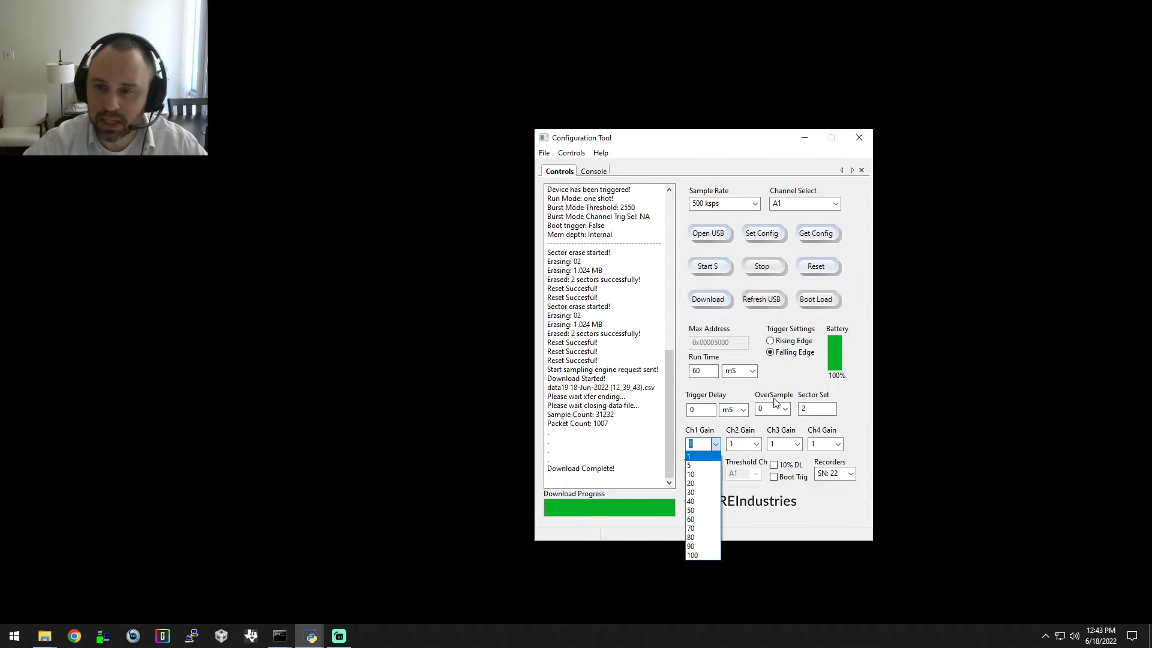
click(791, 385)
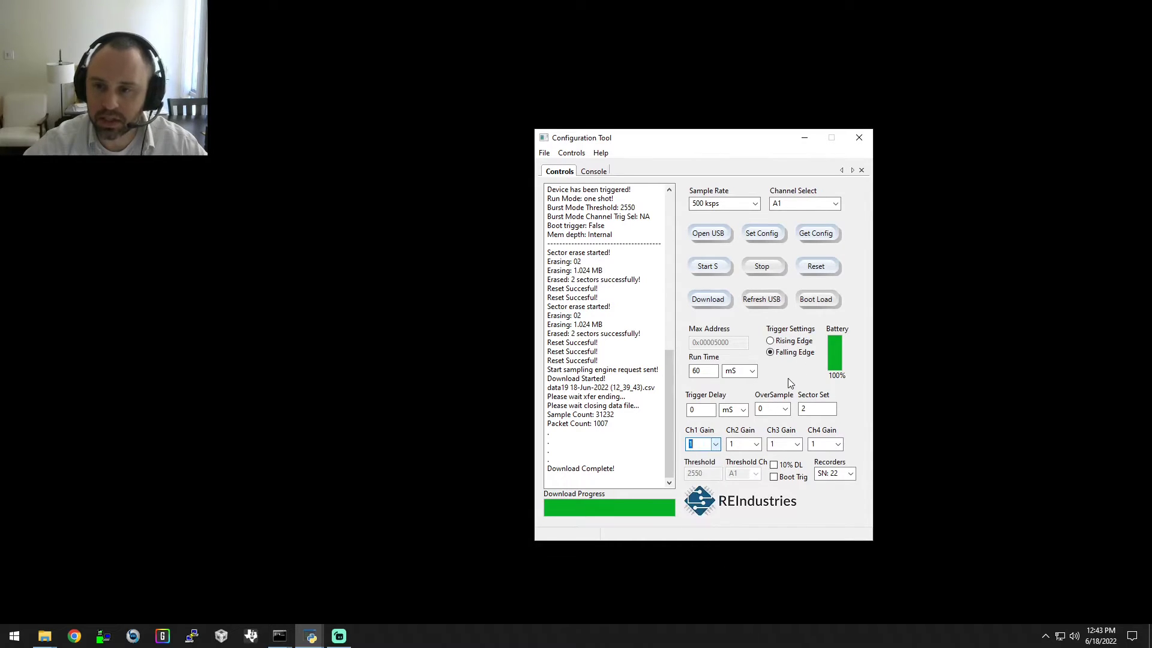
click(716, 444)
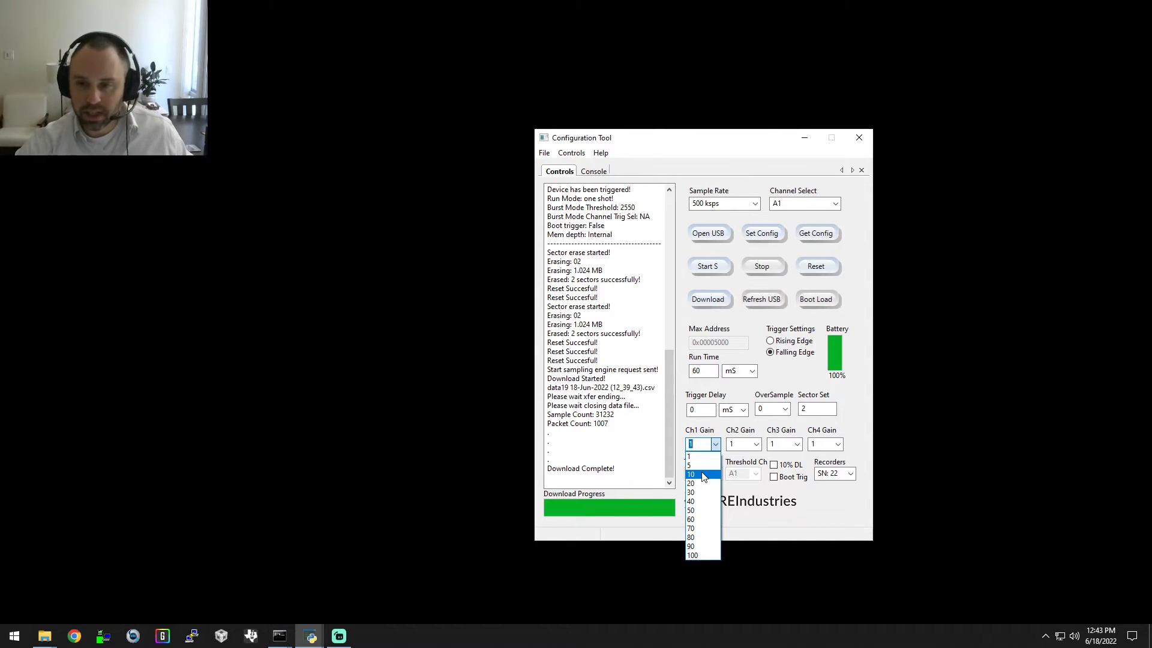
Close the Ch1 Gain list with gain left at 1, then bring up File Explorer windows
click(793, 370)
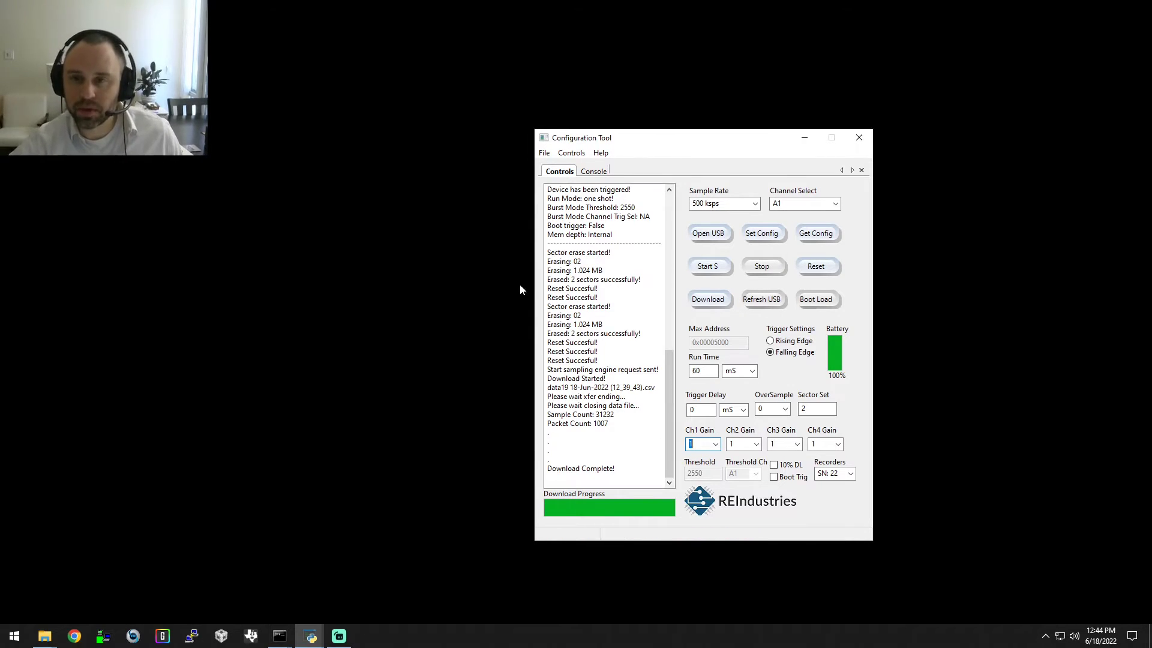
click(680, 171)
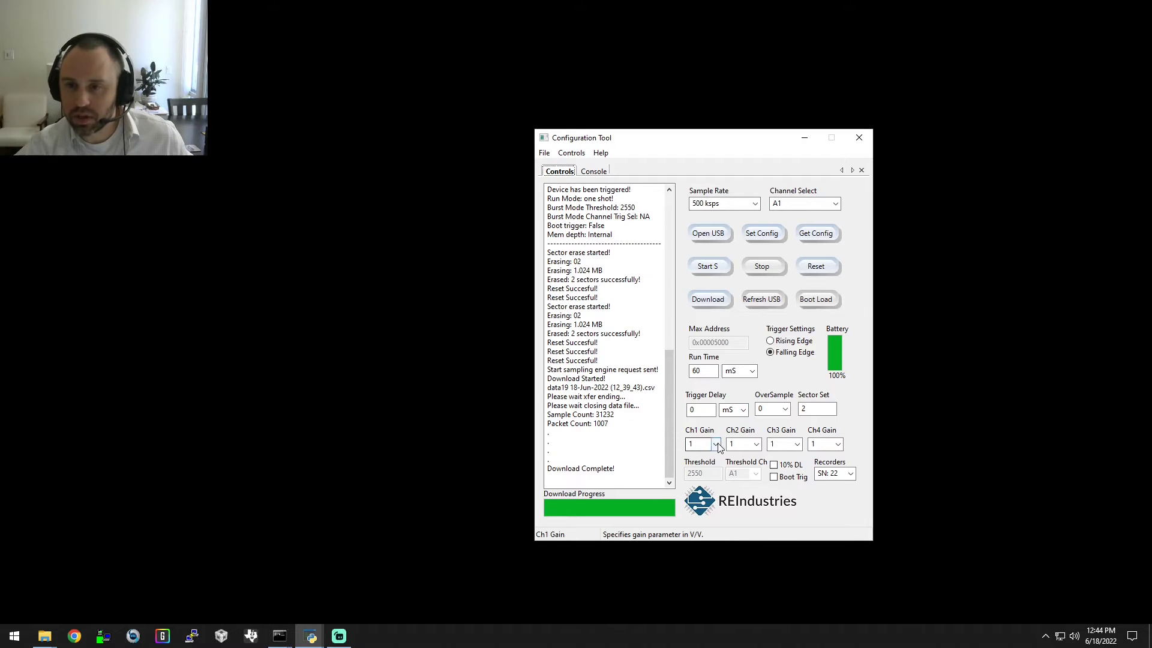
click(41, 635)
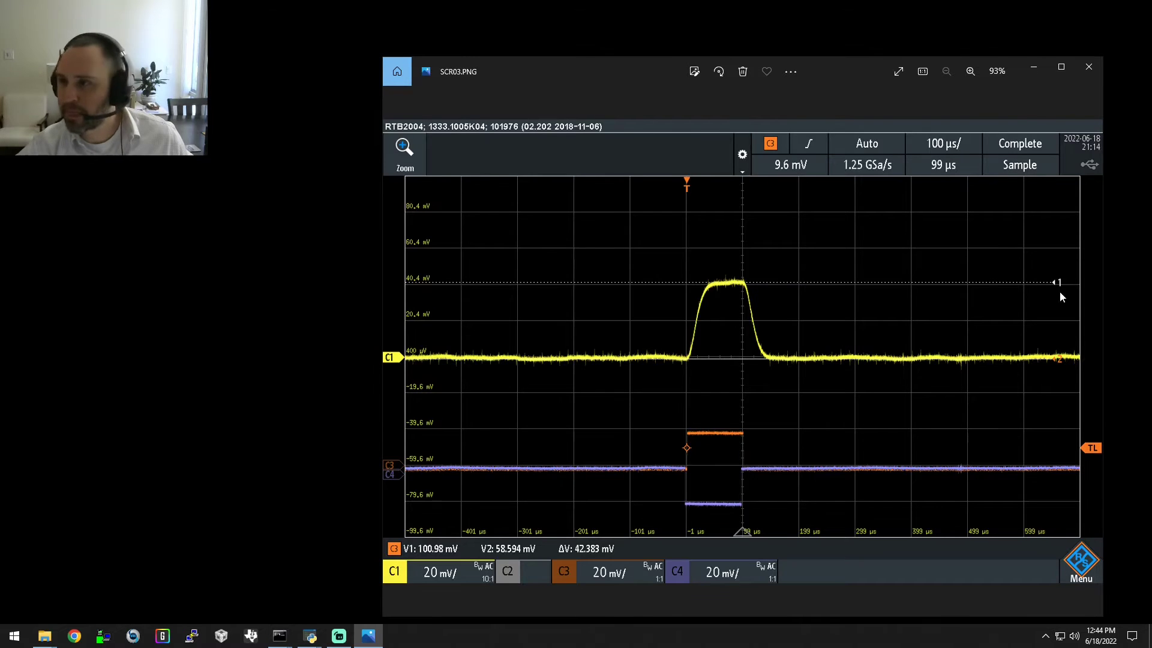
Flip through the captures SCR02, SCR03, SCR04 and SCR05.PNG with the arrow keys
click(690, 30)
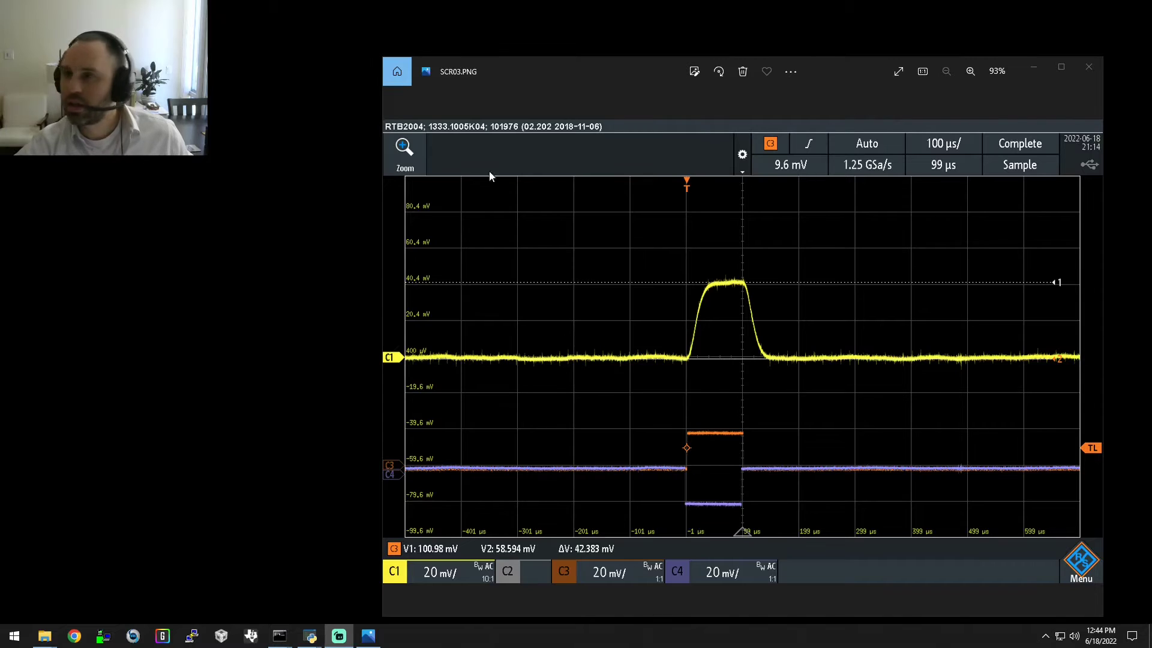
click(591, 270)
drag(808, 67, 810, 59)
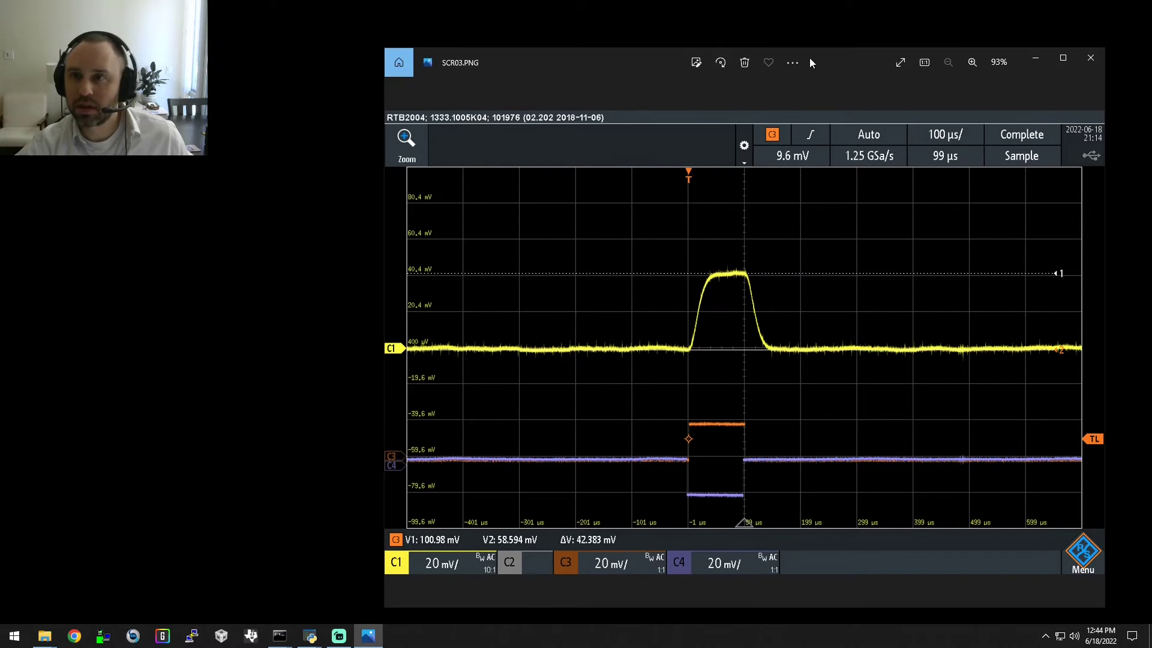
key(Left)
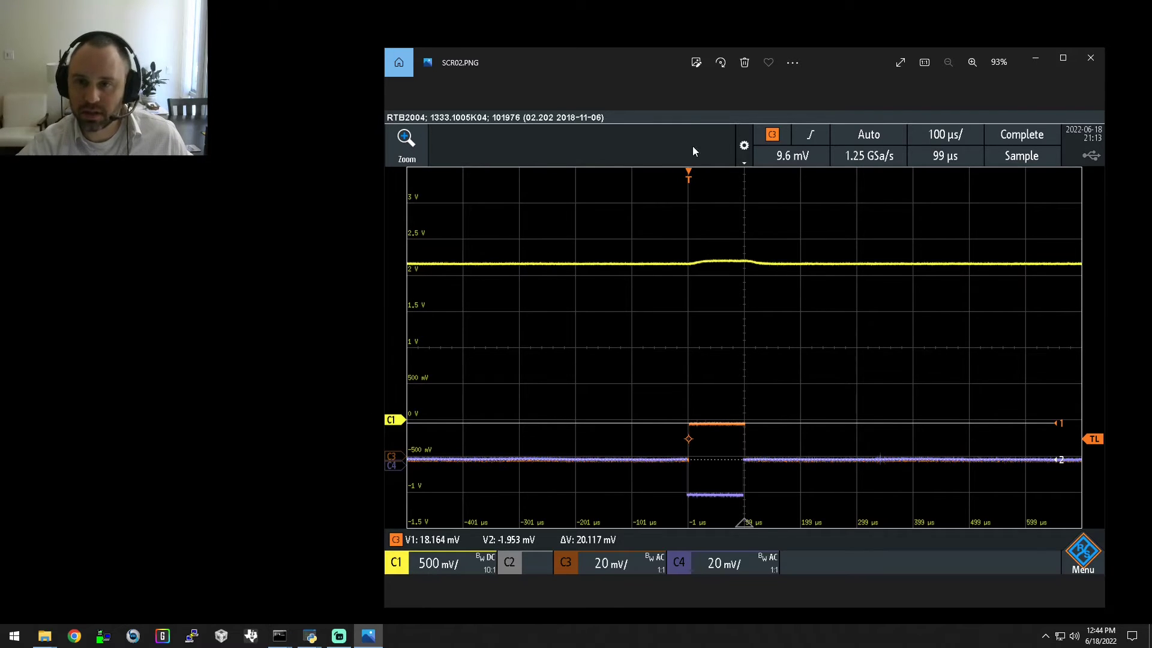
key(Right)
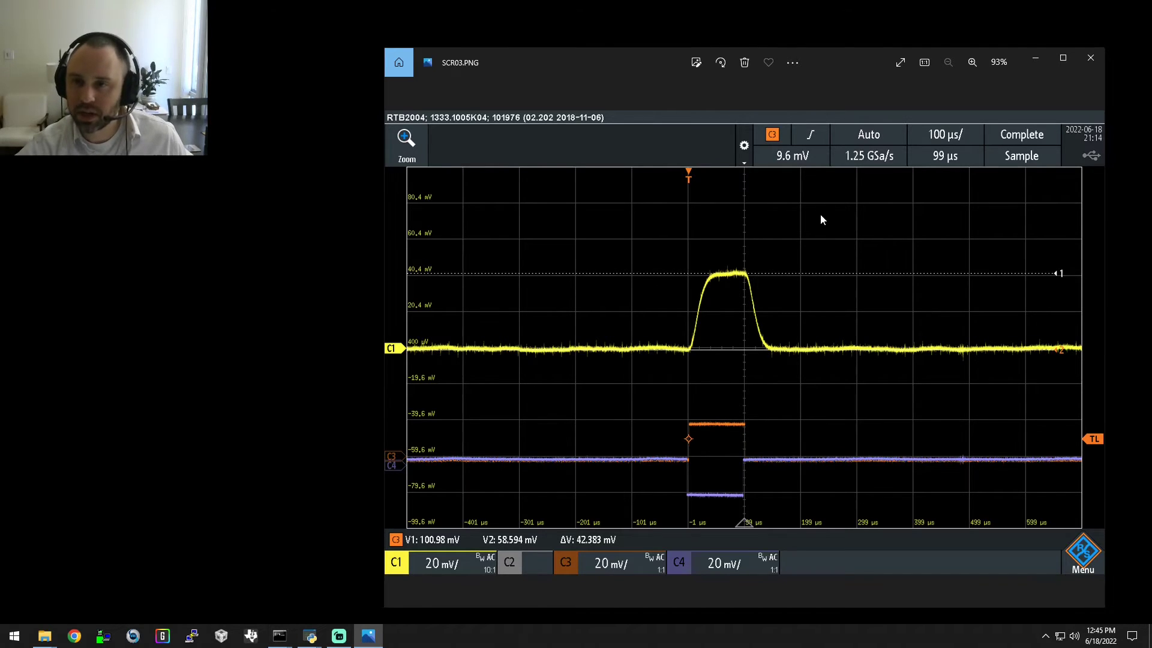
key(Right)
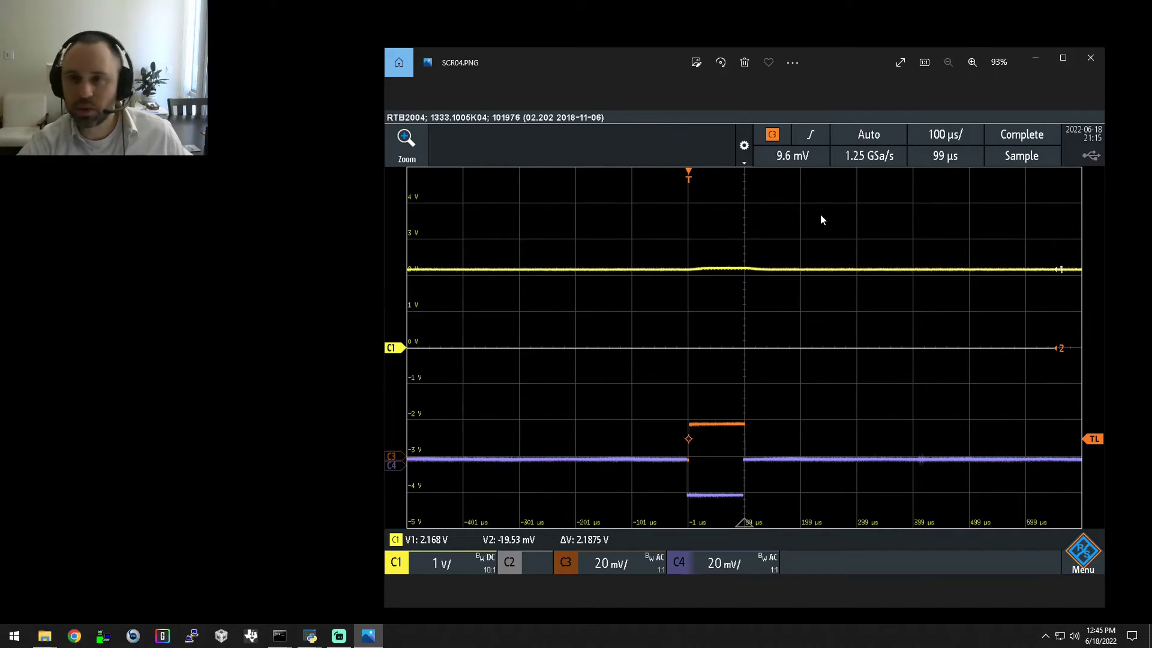
key(Right)
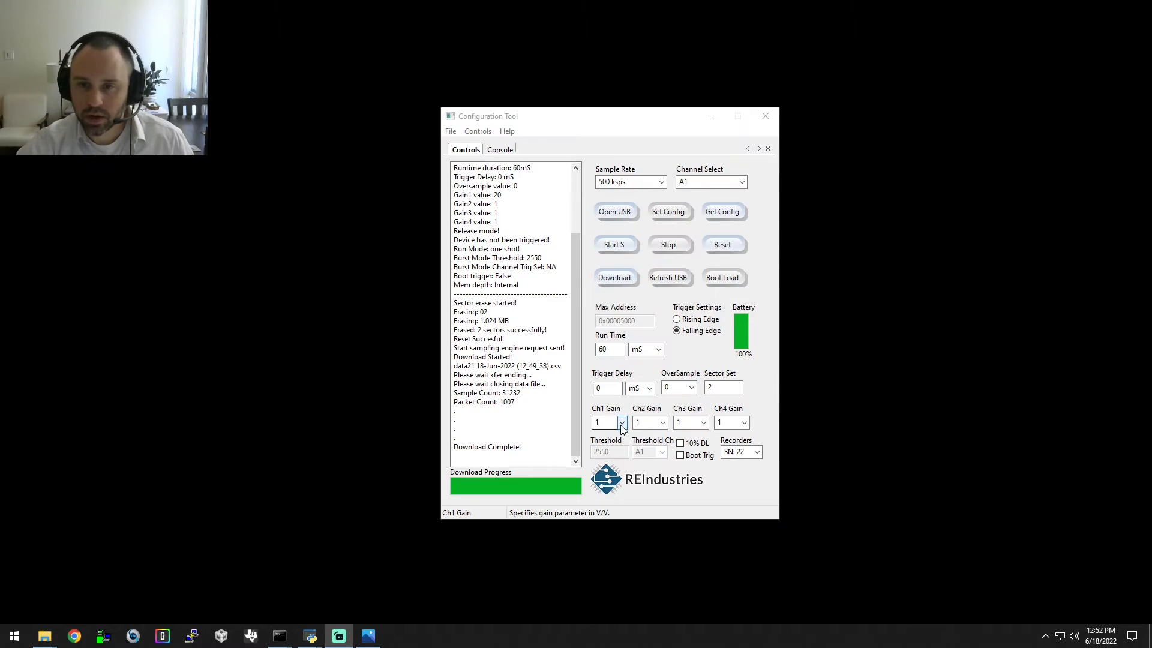
Set Ch1 gain to 20 and confirm Gain1 value 20 in the read-back configuration
click(621, 424)
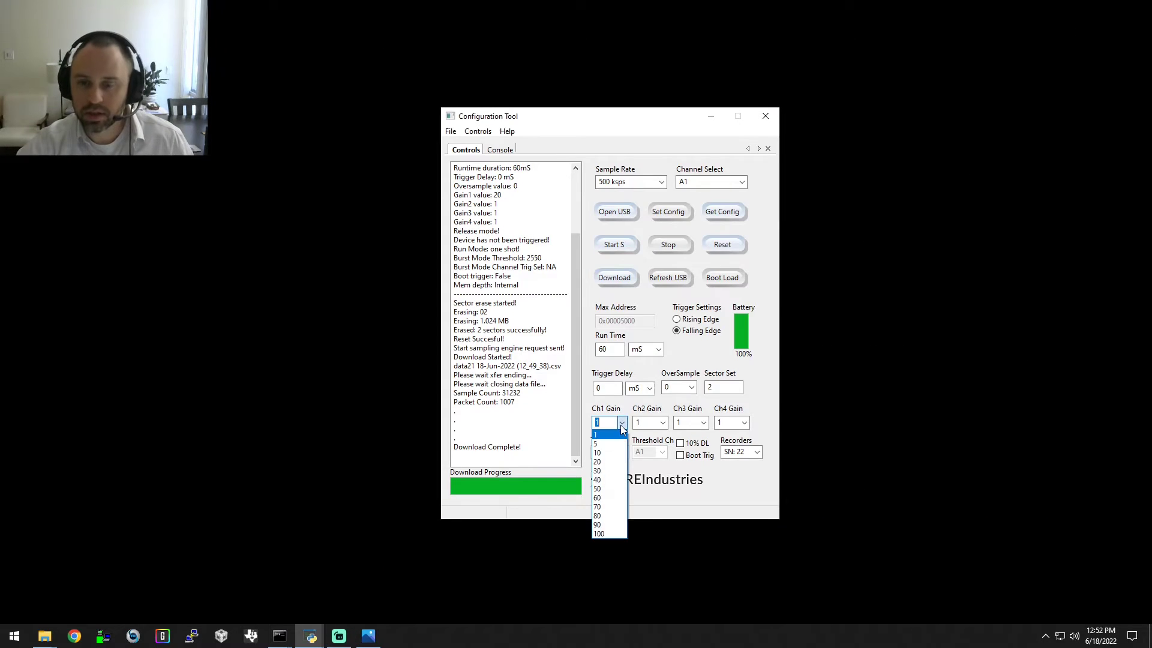
click(602, 462)
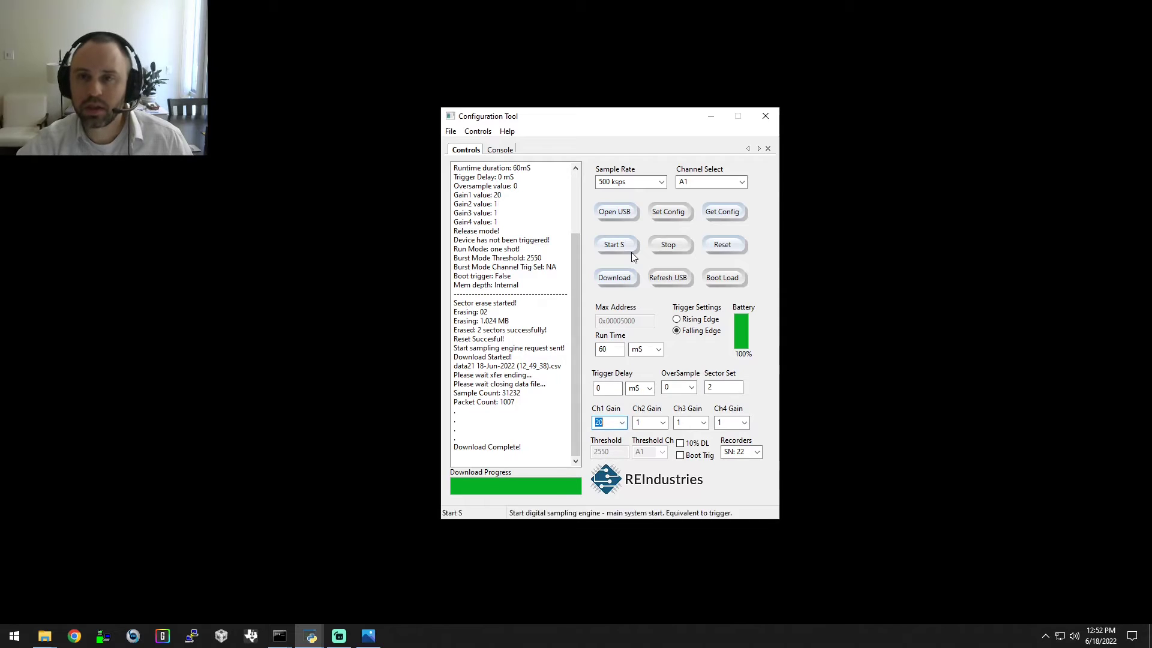
click(723, 212)
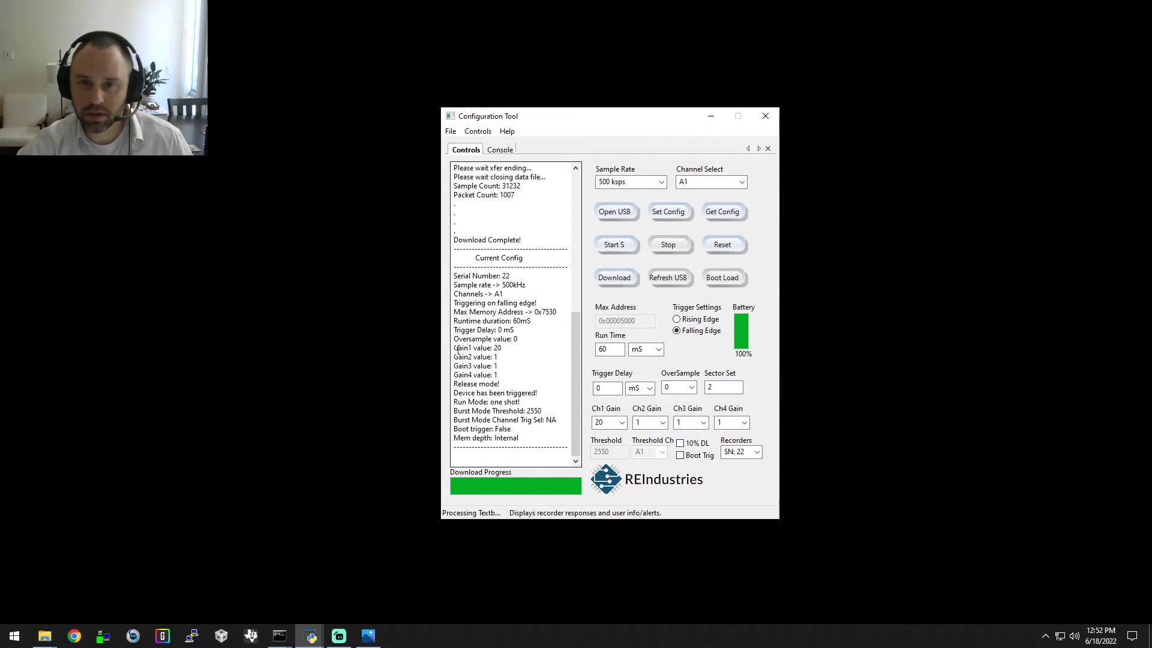
mouse_move(503, 349)
mouse_down()
mouse_move(457, 349)
mouse_move(497, 348)
mouse_up()
click(507, 313)
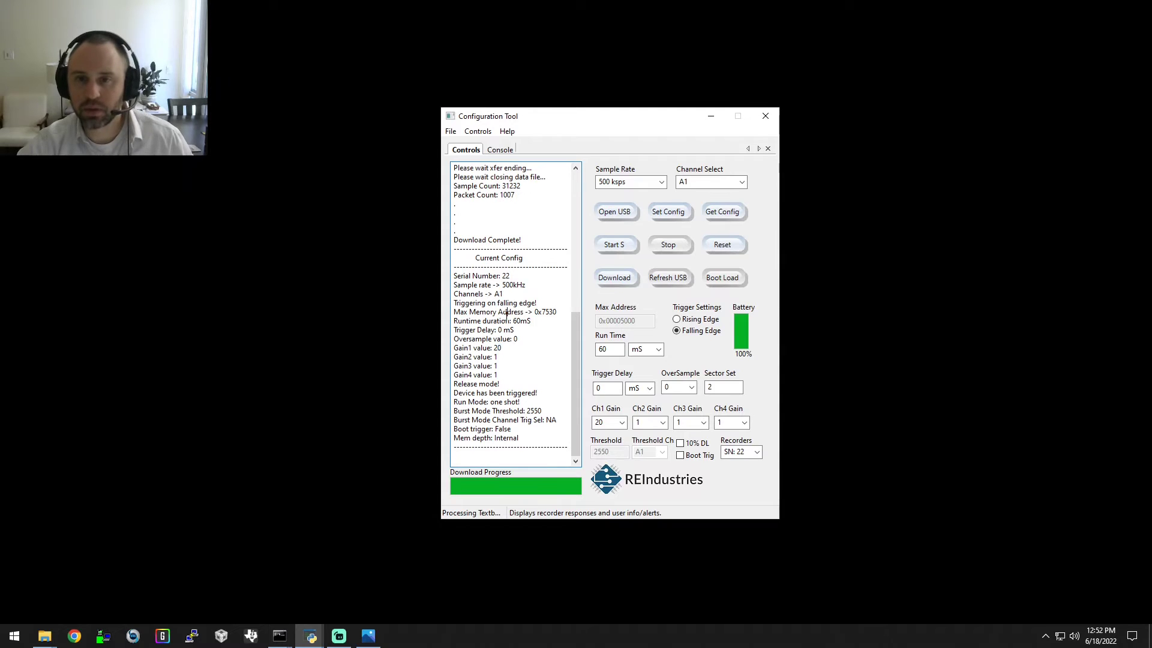
click(478, 132)
click(596, 123)
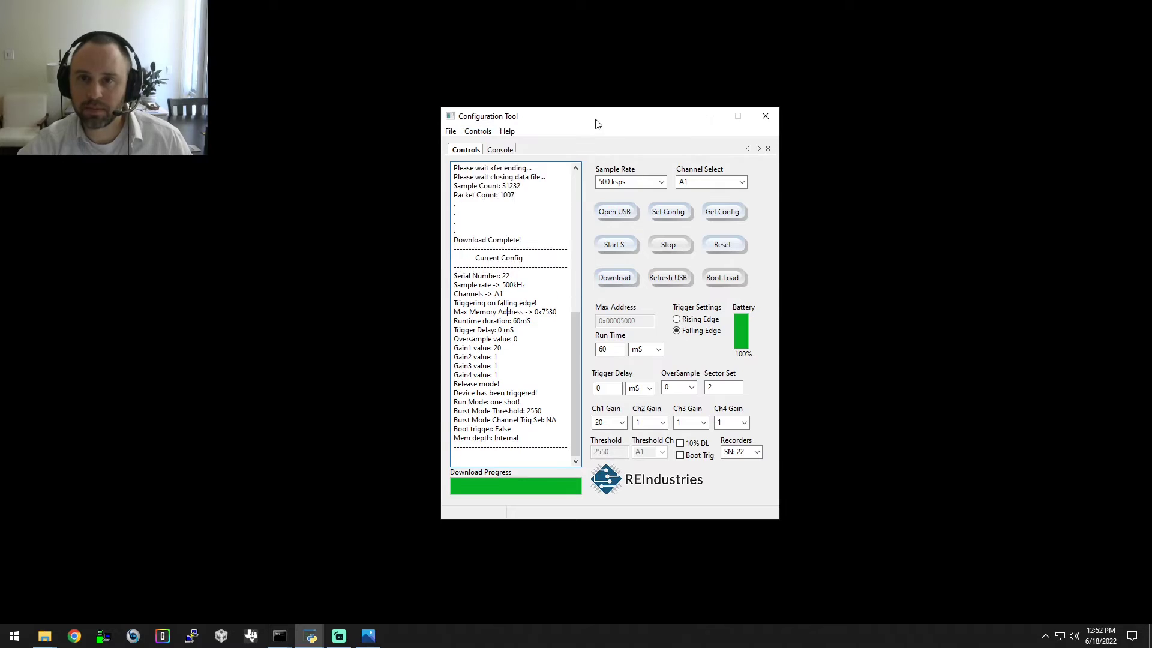
click(476, 132)
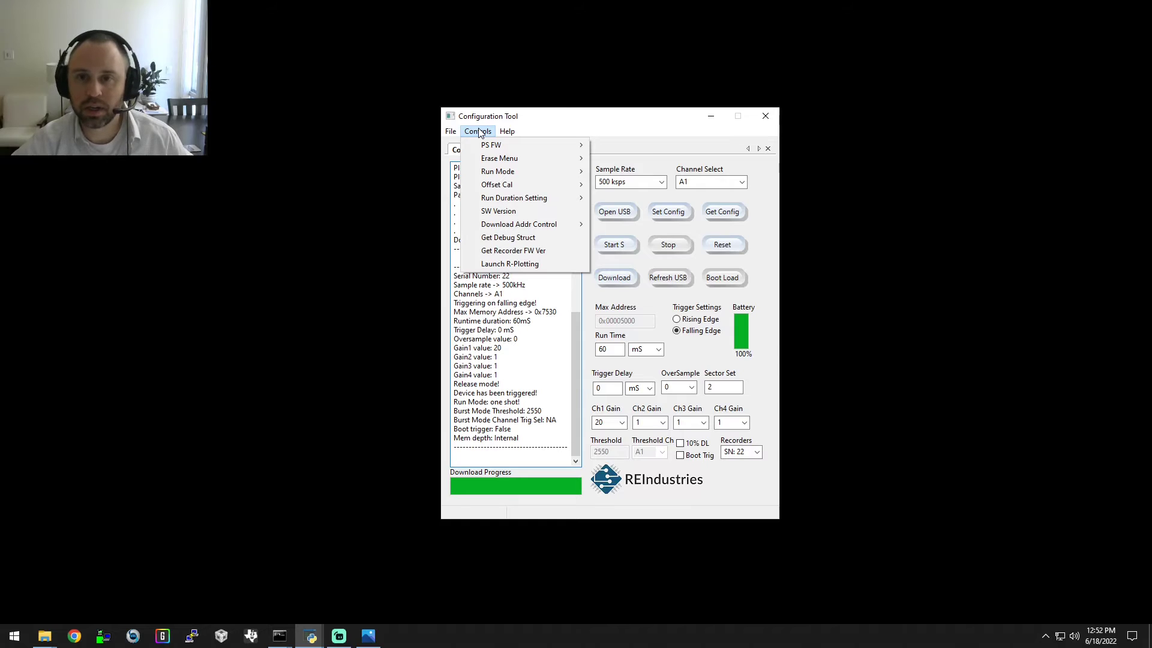
Run Sector Erase on the two sectors, then reset repeatedly until the log shows Reset Succesful!
mouse_move(528, 159)
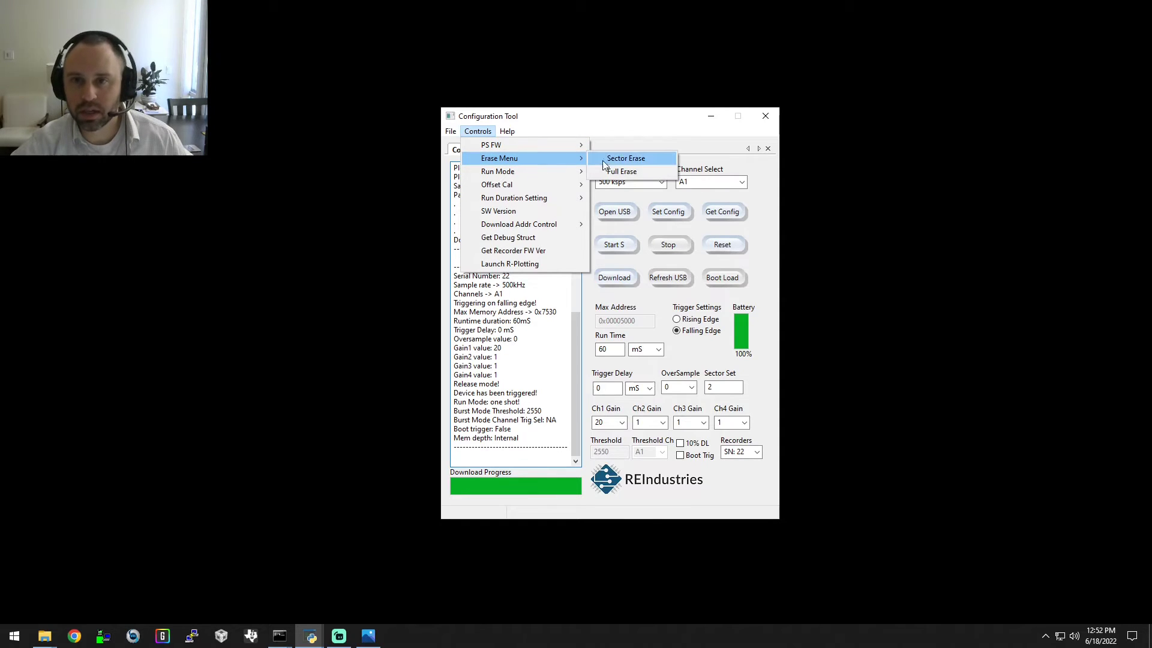
click(607, 161)
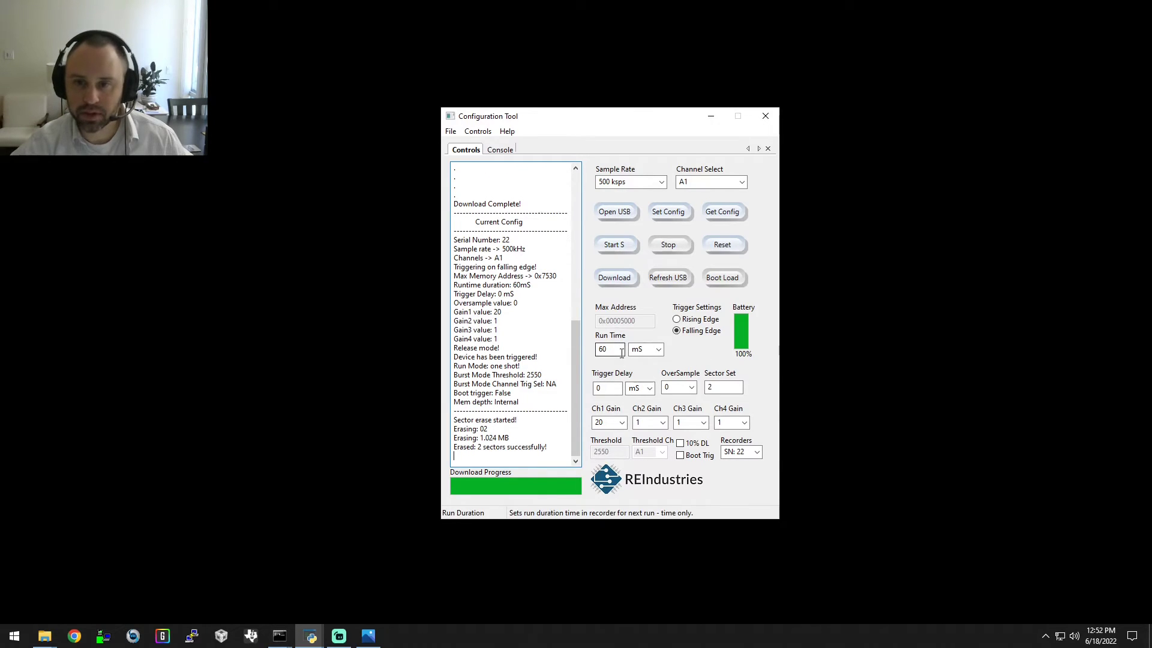
click(718, 386)
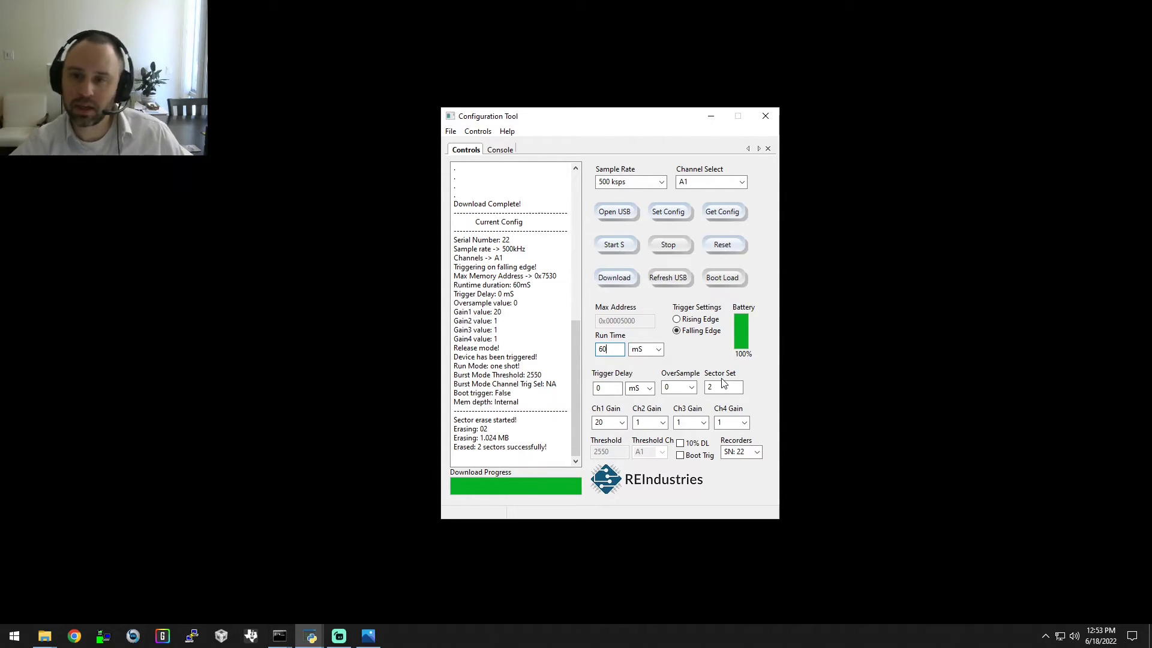
click(724, 249)
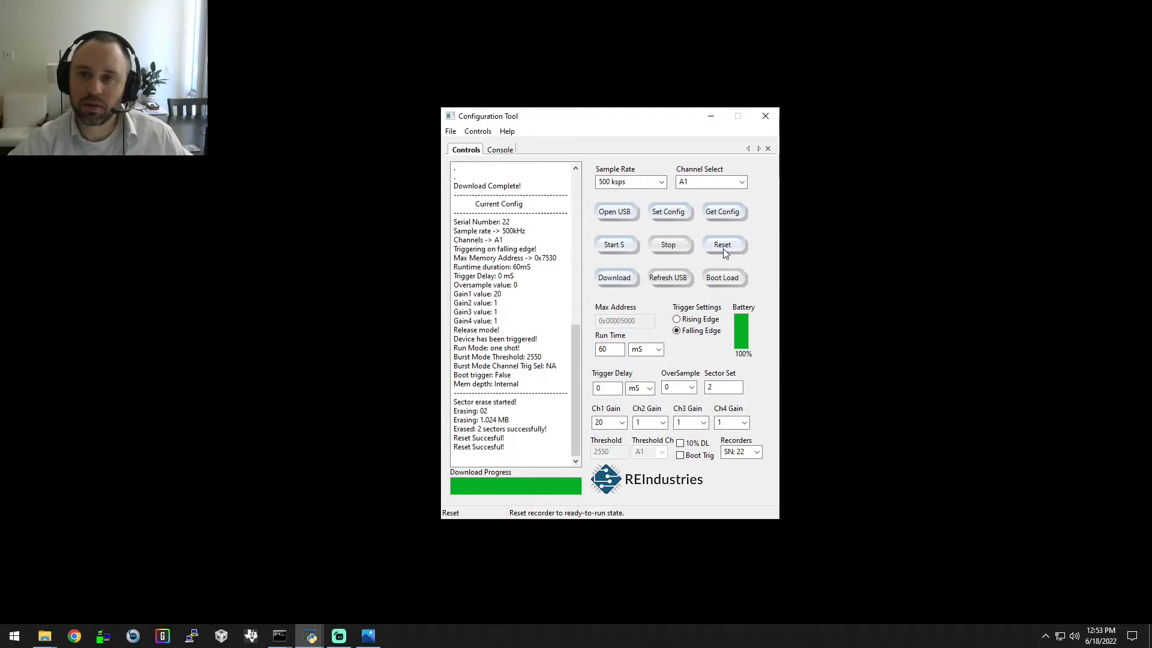
click(728, 249)
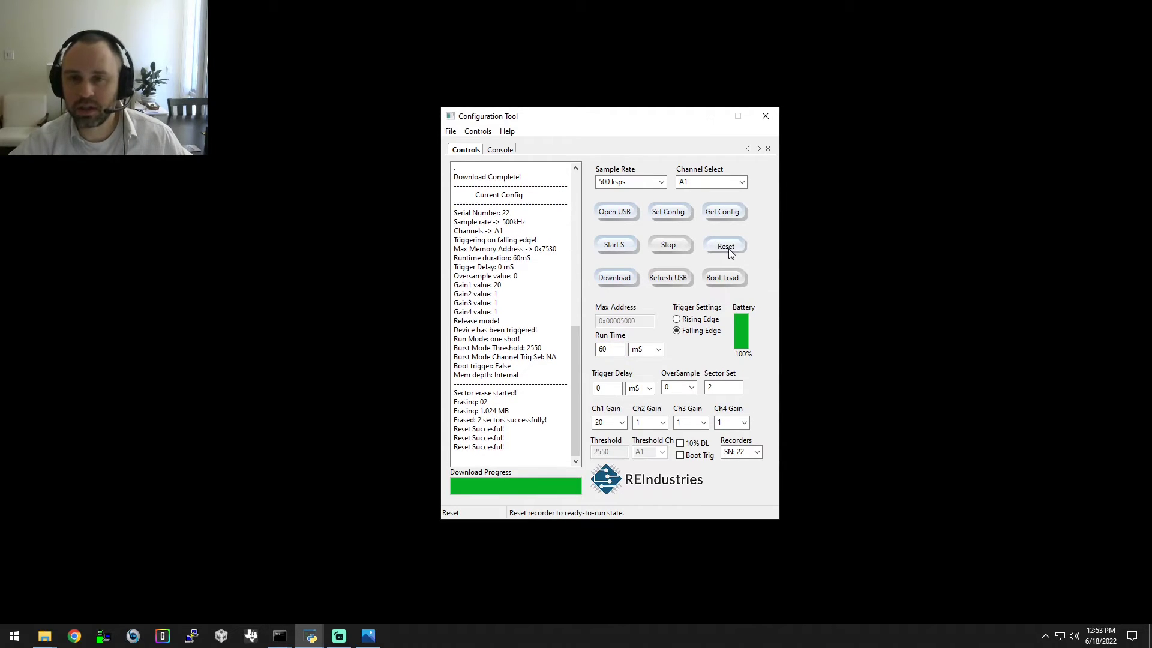
click(727, 248)
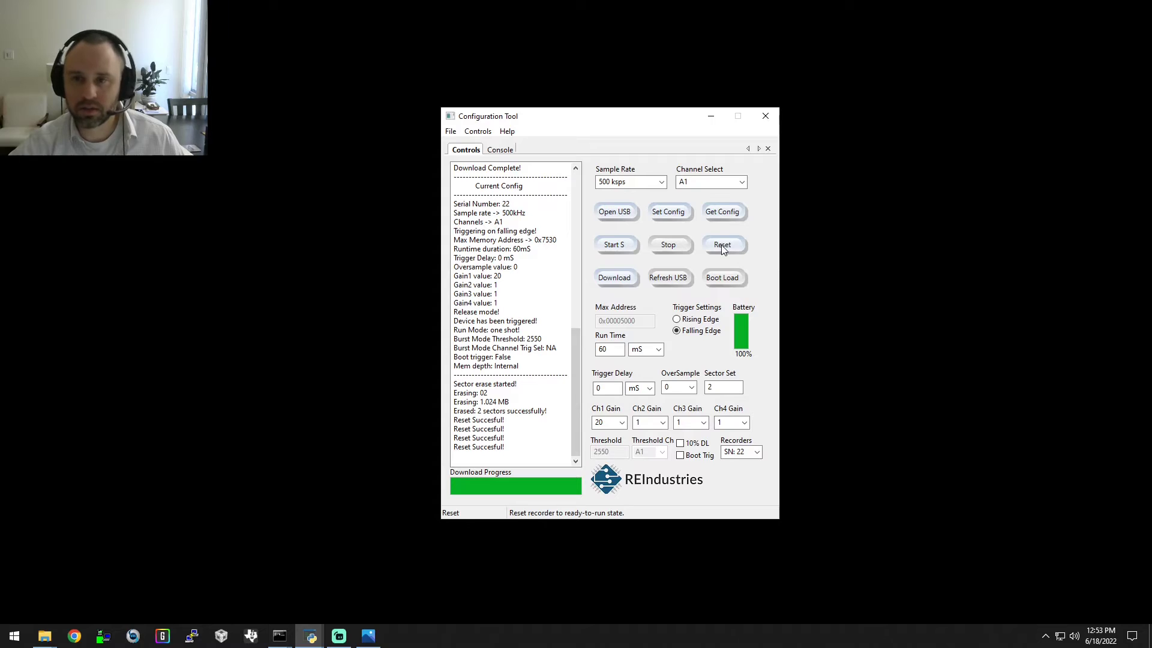
click(723, 250)
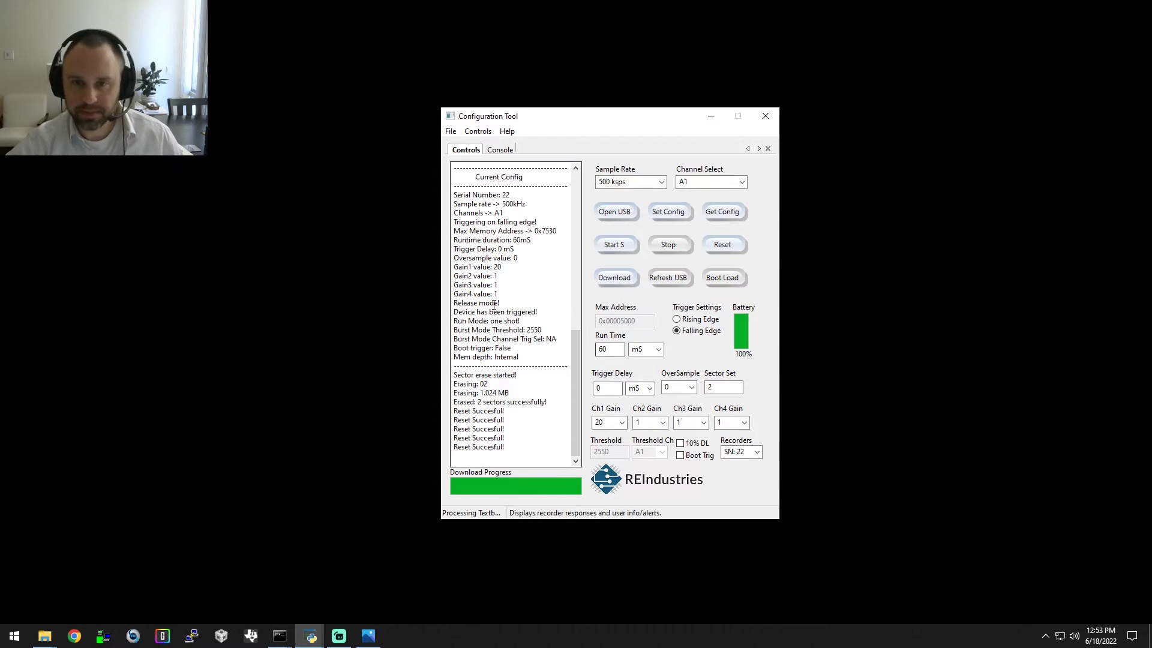
Read back the recorder configuration (Gain1 20), then record a new run and download it as data22
click(728, 214)
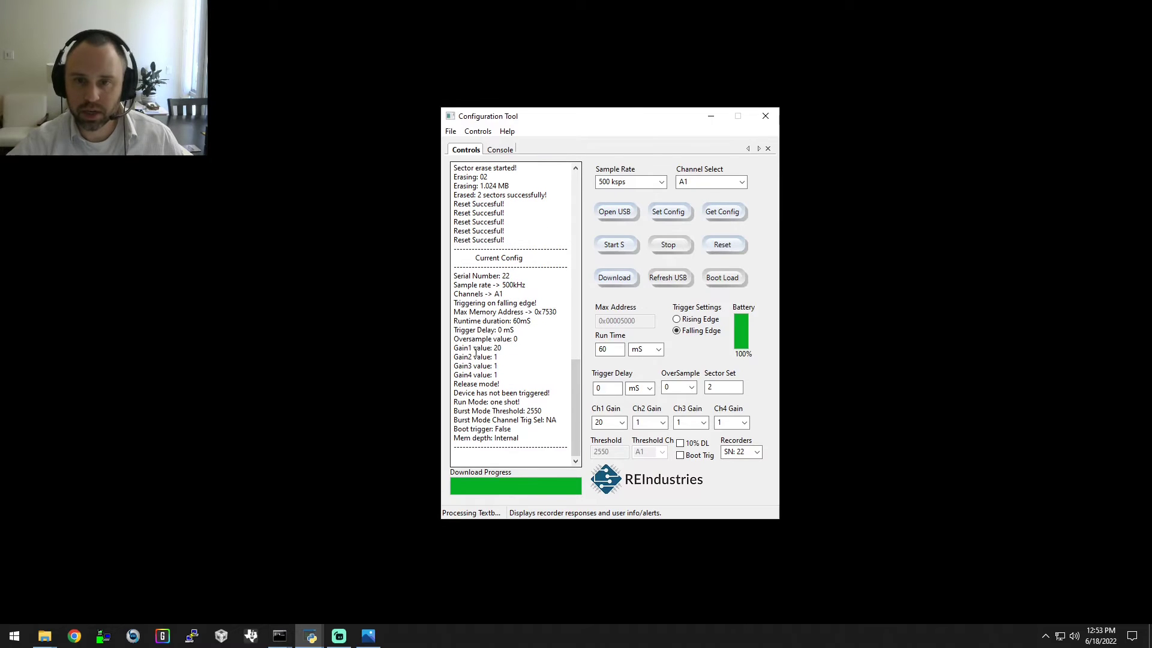
drag(474, 348, 517, 347)
click(515, 348)
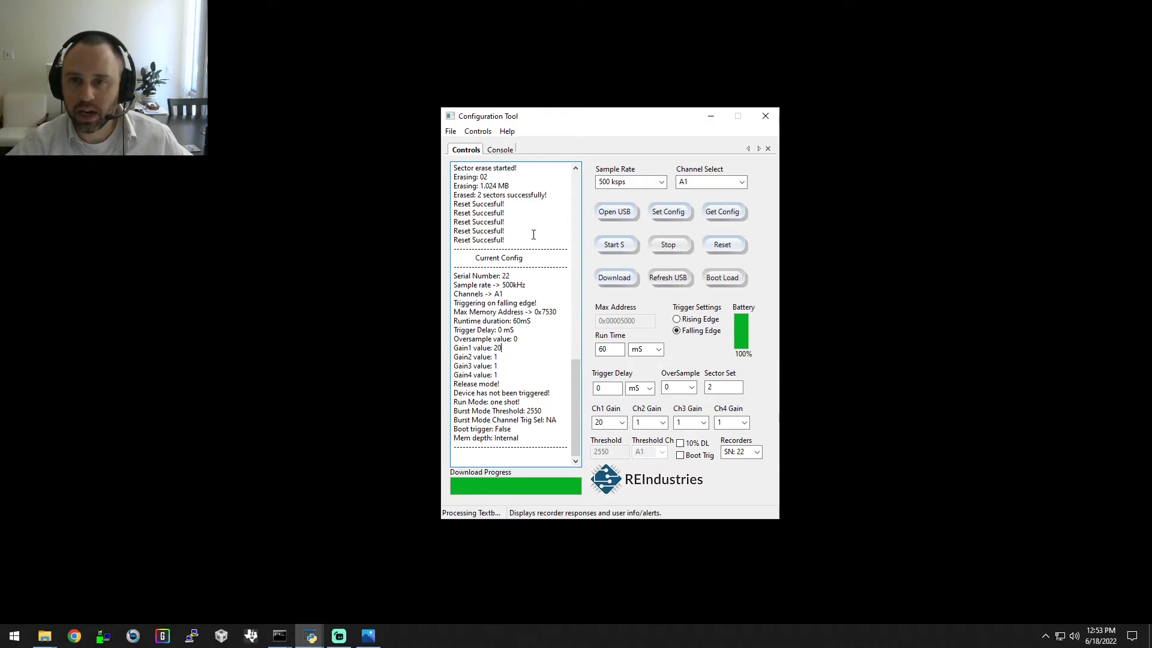
click(605, 248)
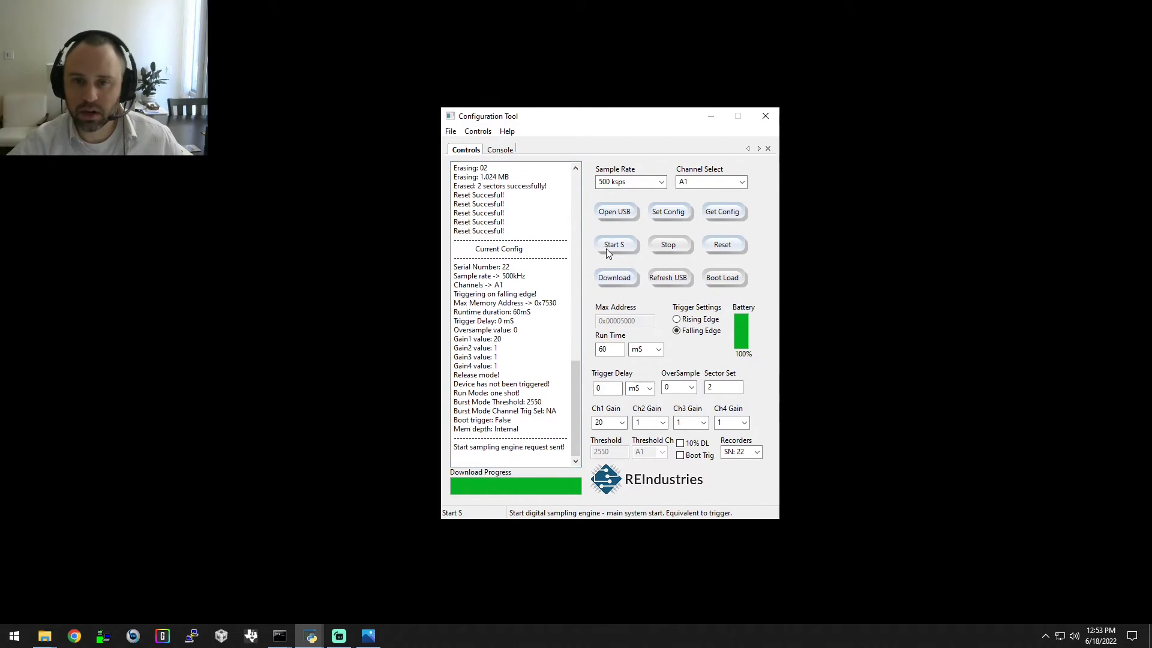
click(613, 279)
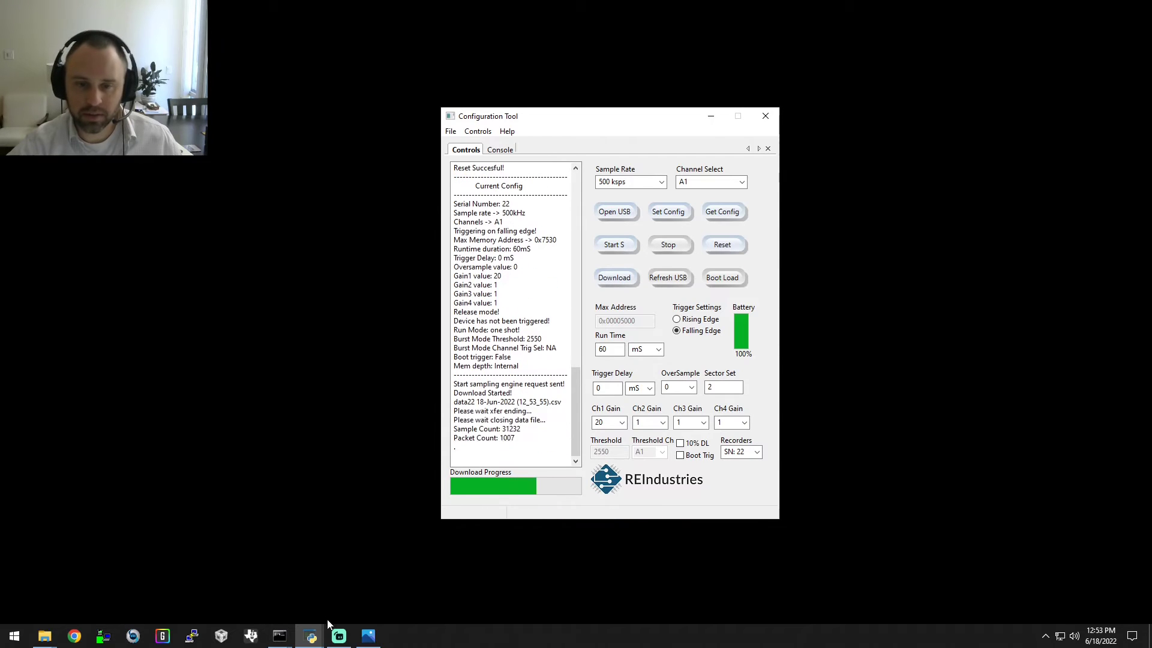
Plot the data22 recording and place a cursor on its flat trace, reading 3.32919
mouse_move(318, 626)
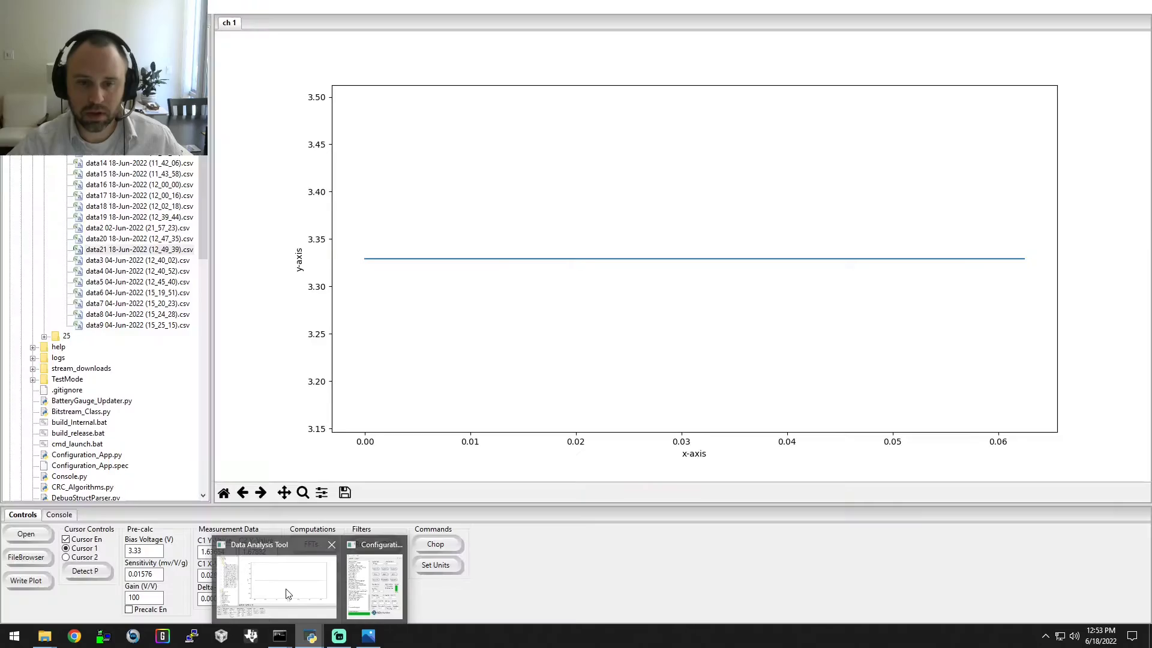
click(288, 595)
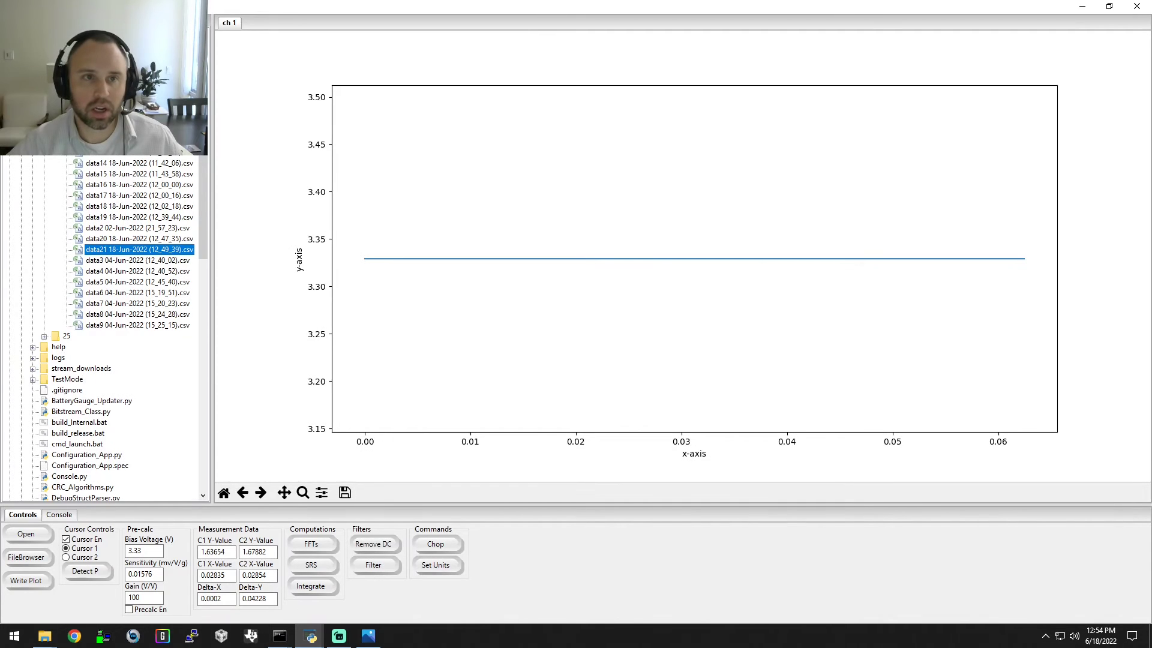
click(114, 175)
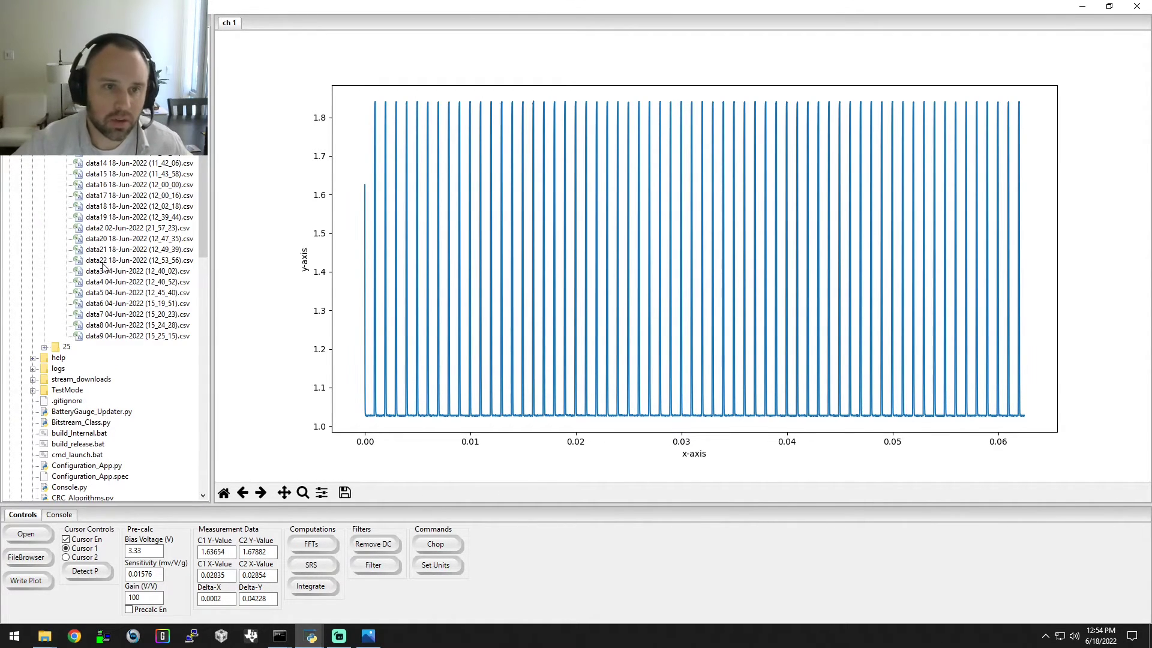
click(105, 261)
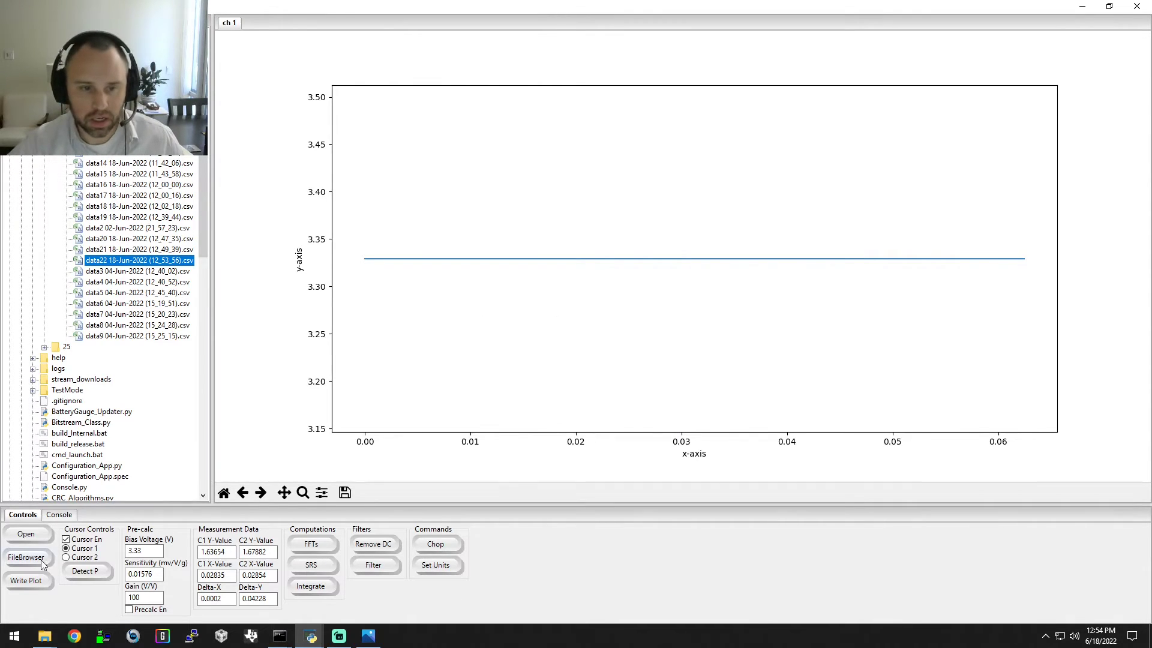
click(484, 314)
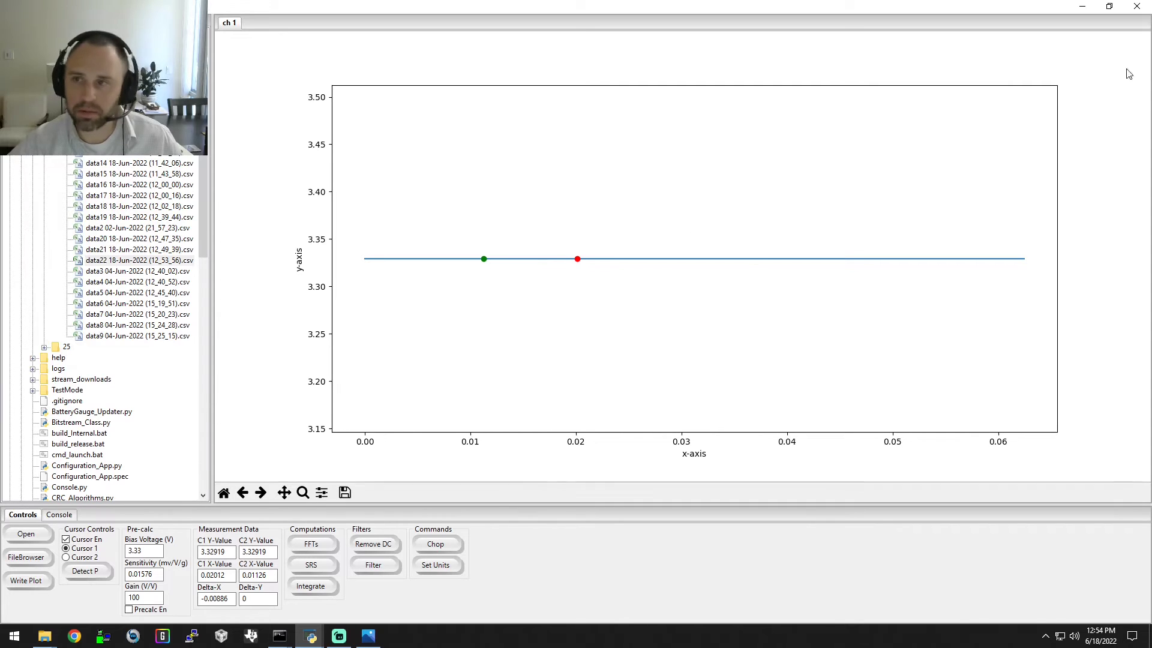
Minimize the plot window, shift the Configuration Tool to the right, and show the Controls commands
click(1083, 7)
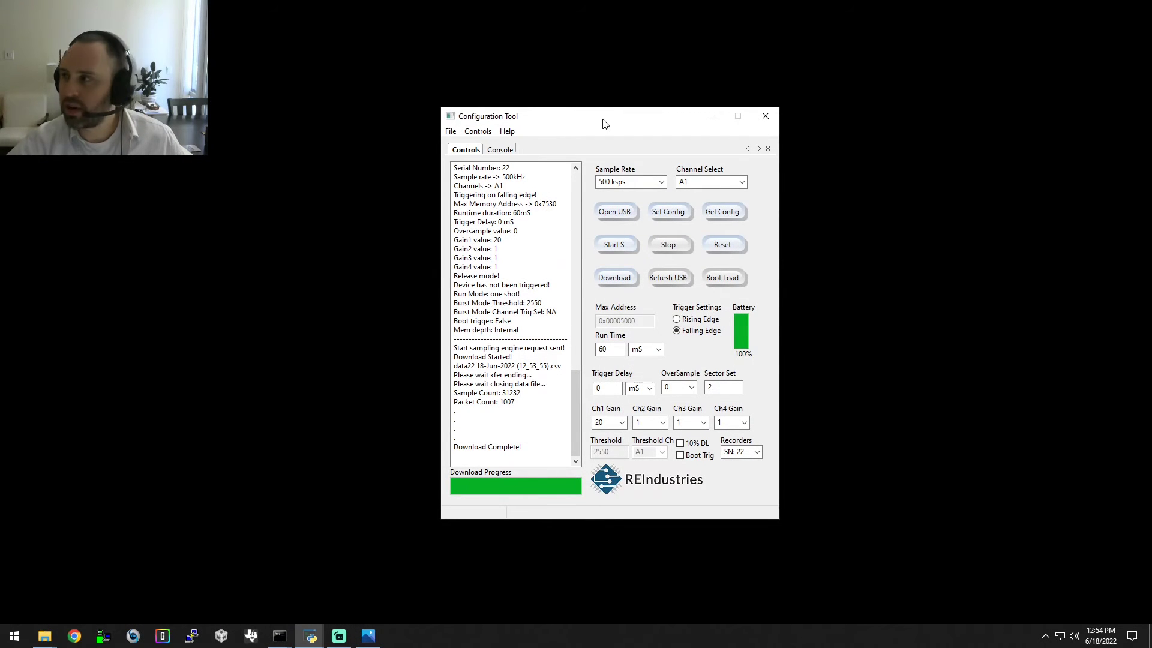
drag(603, 122, 861, 111)
click(736, 119)
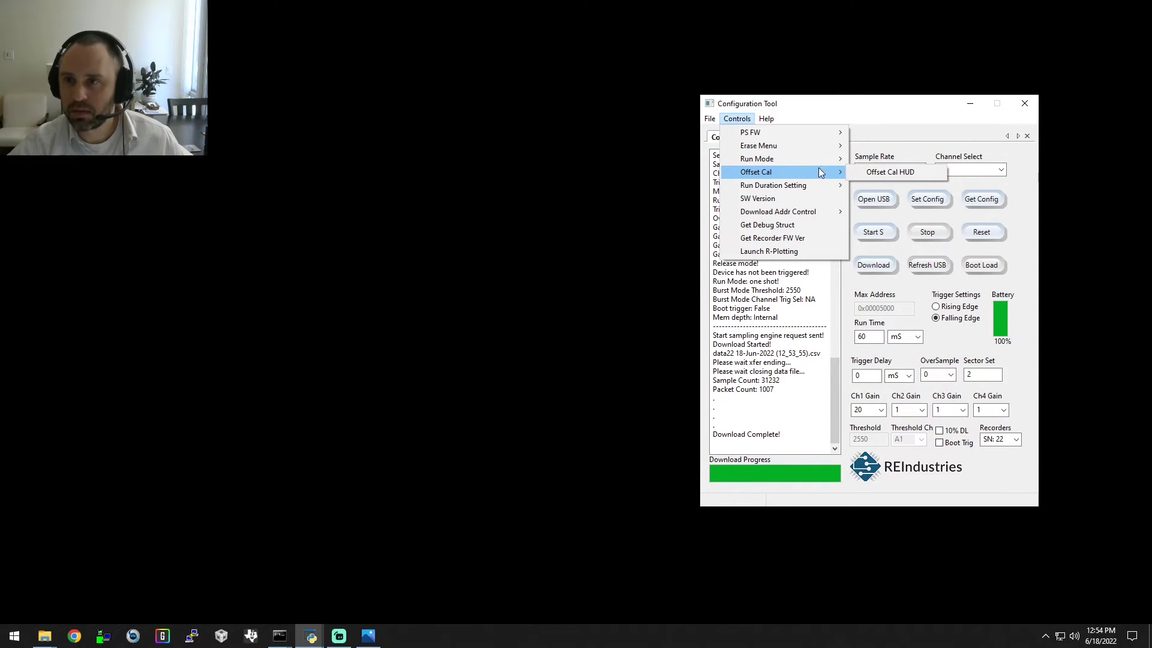
Open the Offset Cal HUD, check the Channel 2–4 offset status, and return to Channel 1
click(860, 175)
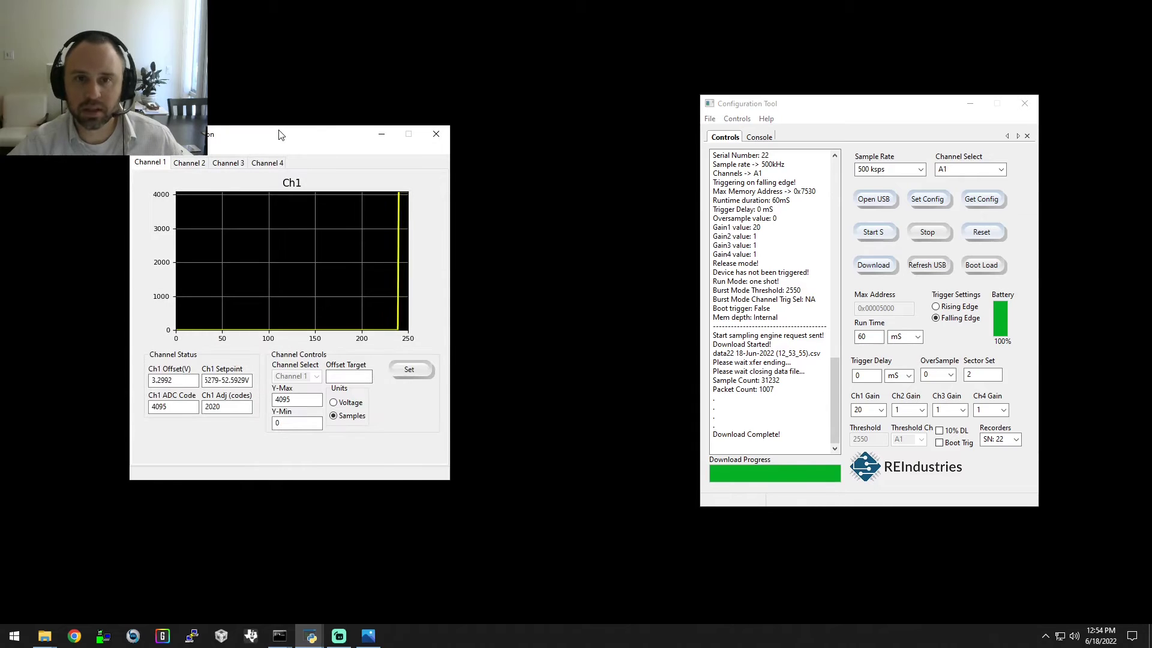
drag(289, 130, 519, 141)
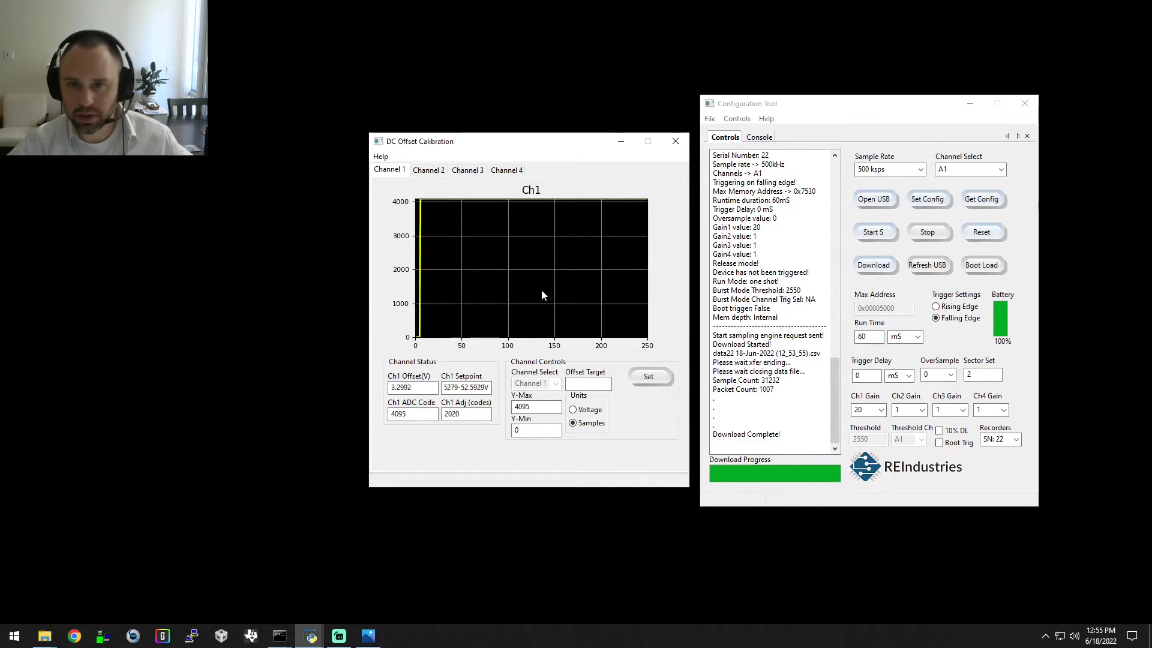
click(428, 171)
click(468, 170)
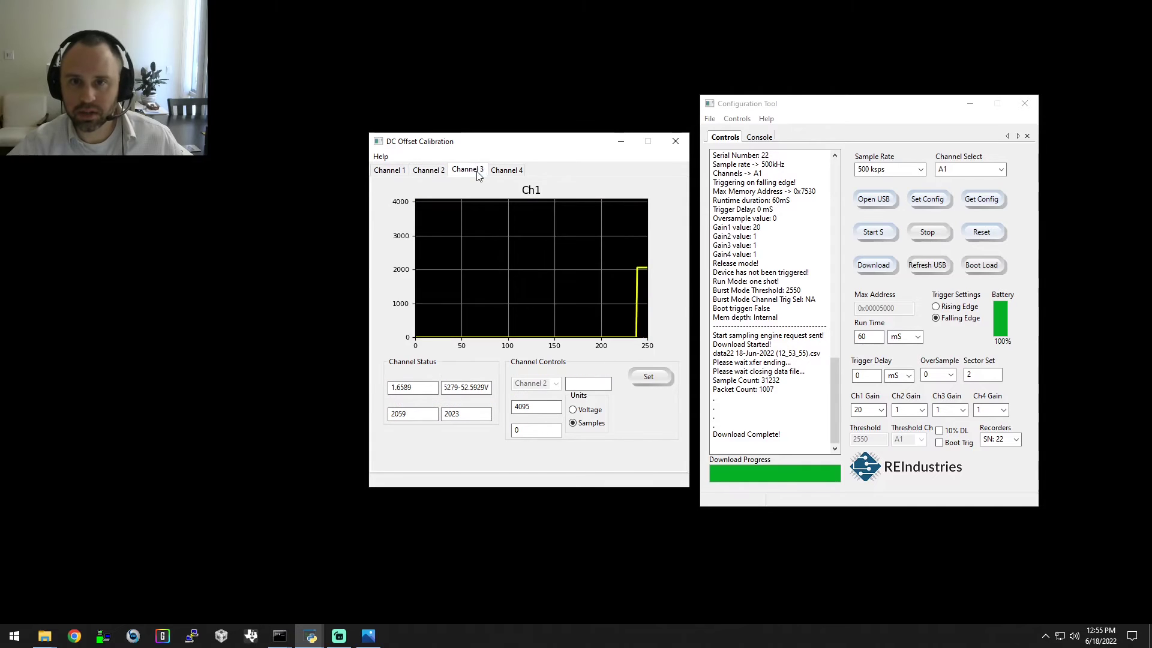
click(507, 170)
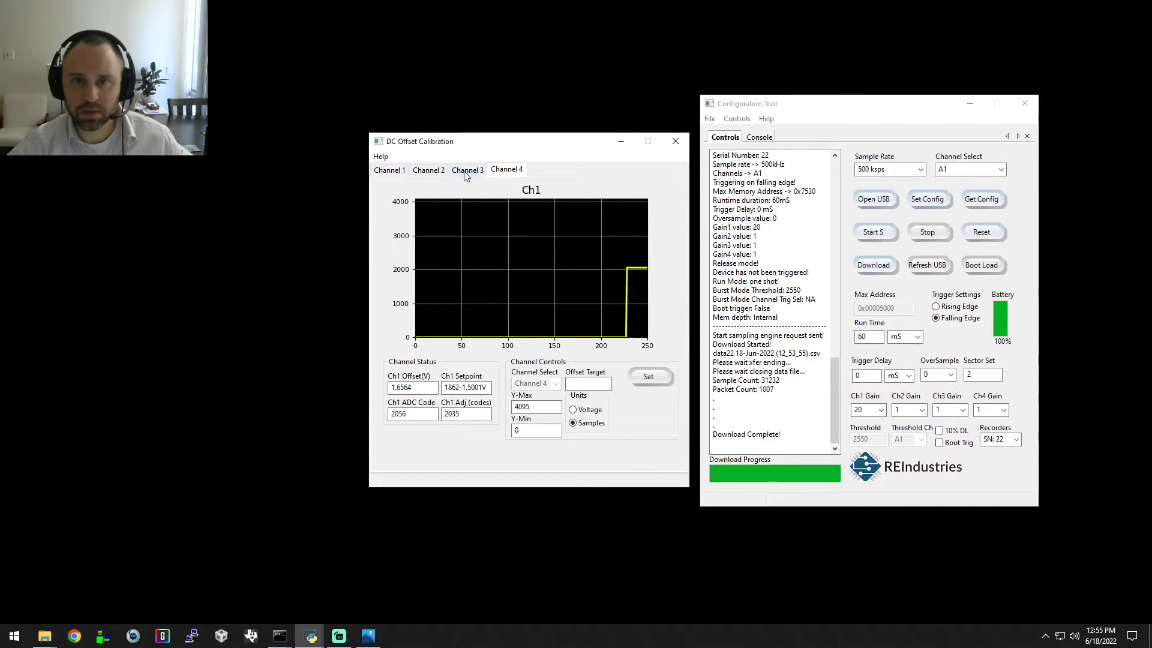
click(389, 170)
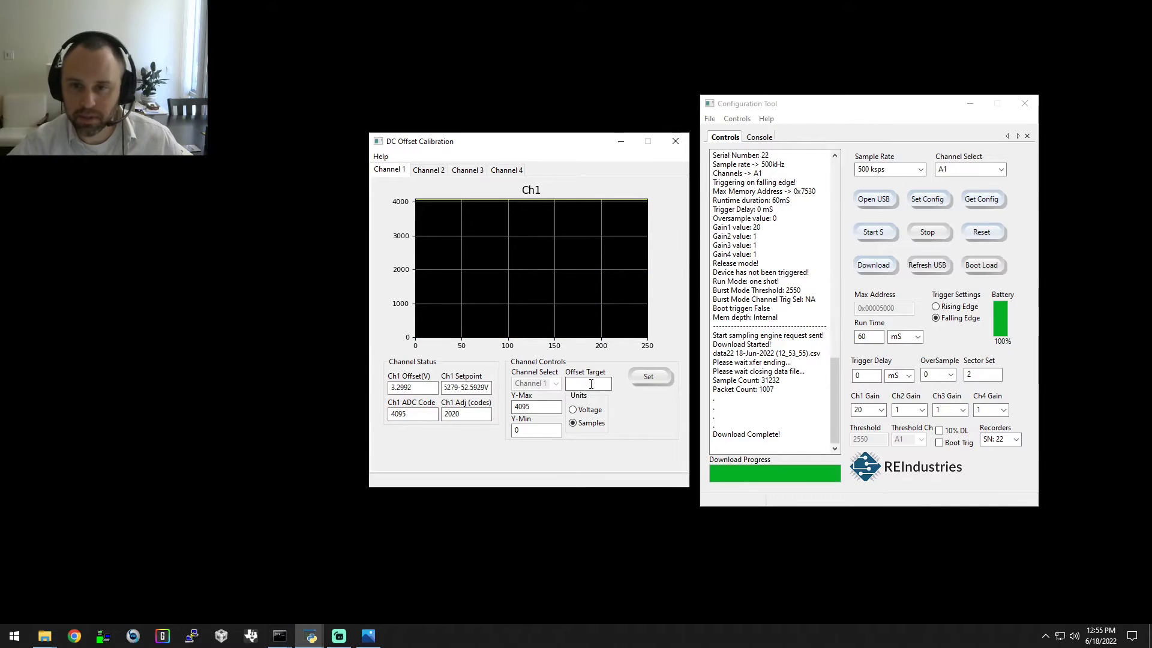
Inspect the Ch1 adjustment of 2020 with voltage units, ready the Offset Target field, and stay on Channel 1
click(459, 420)
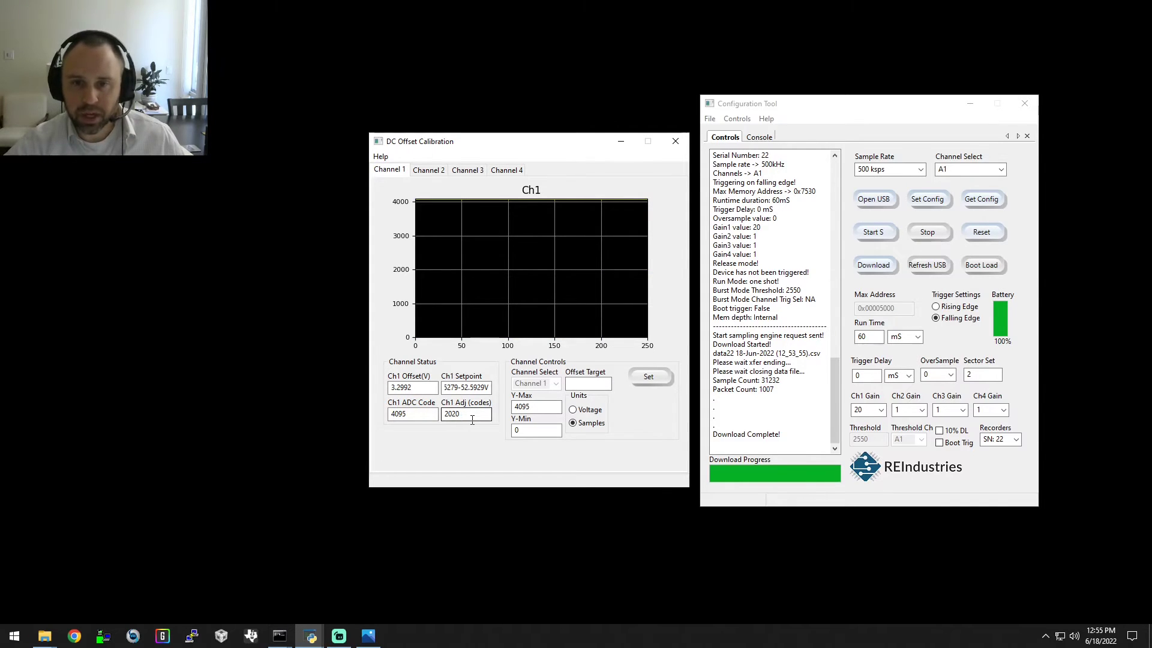
double_click(466, 419)
click(458, 419)
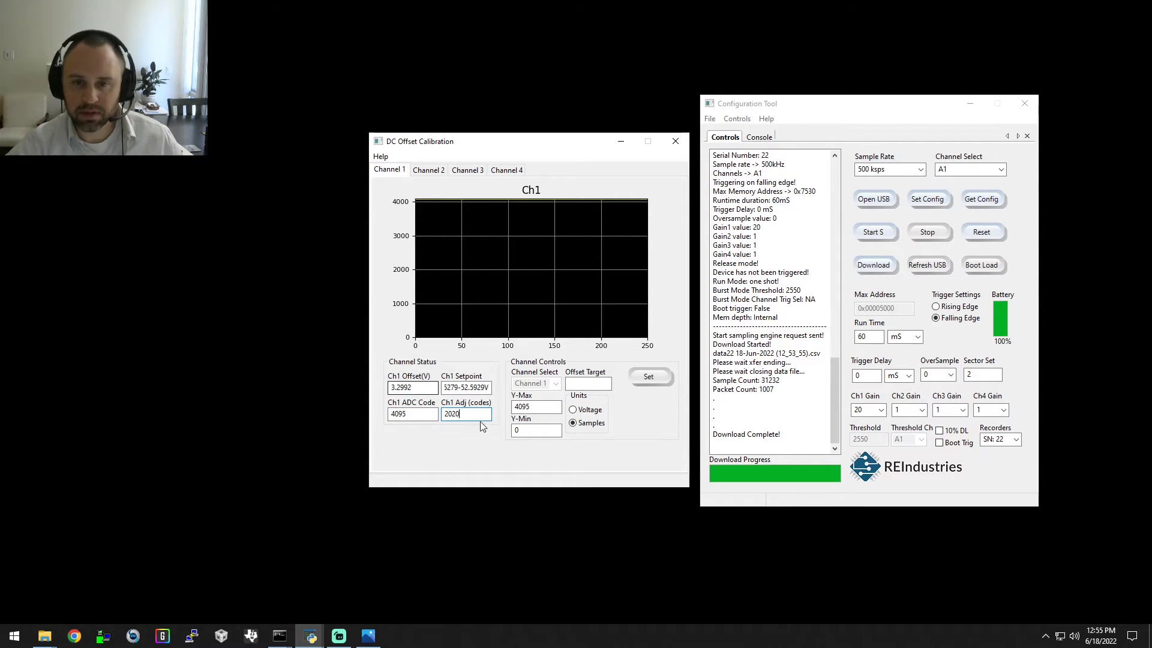
click(587, 410)
click(586, 387)
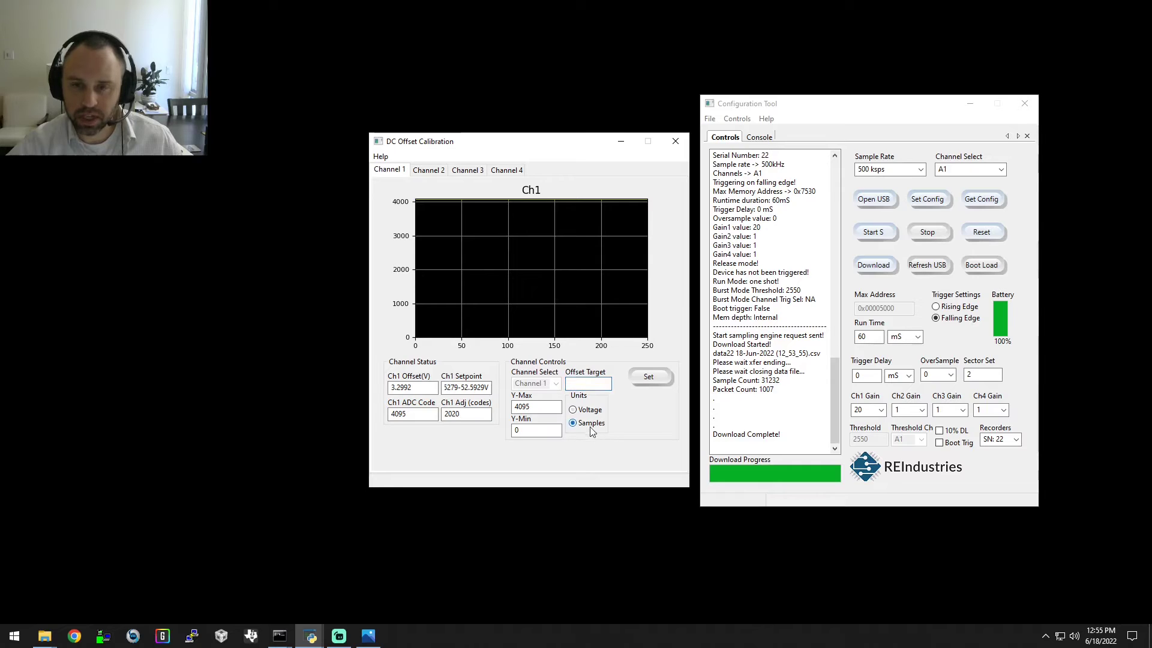
click(586, 410)
click(577, 383)
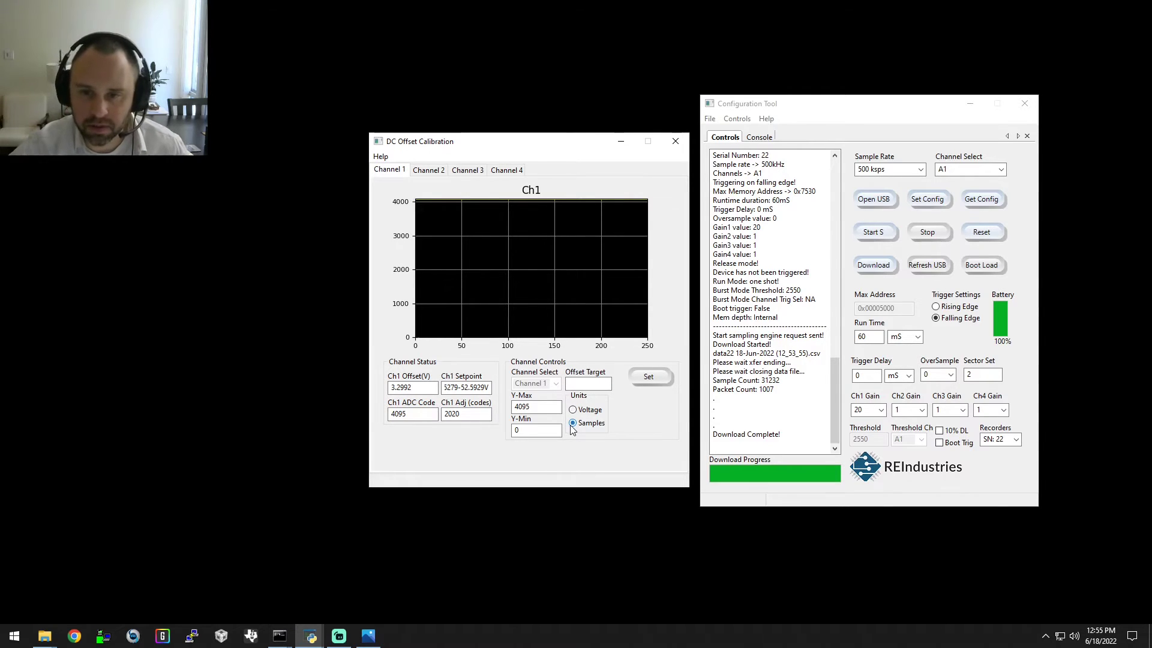
click(592, 386)
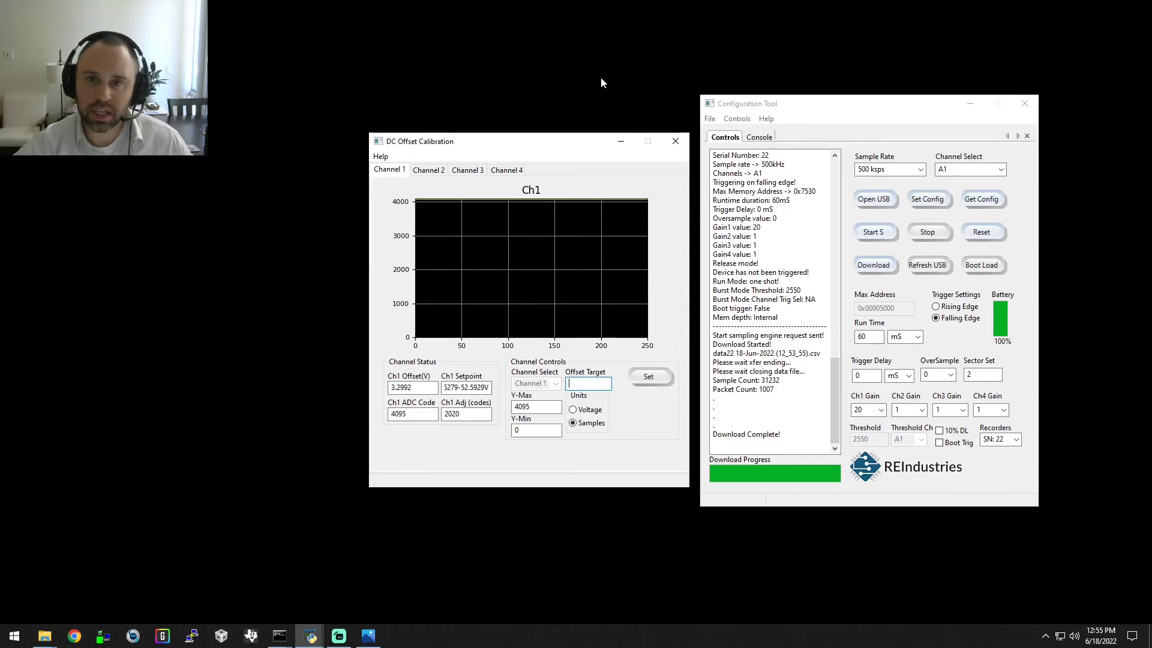
click(427, 170)
click(390, 170)
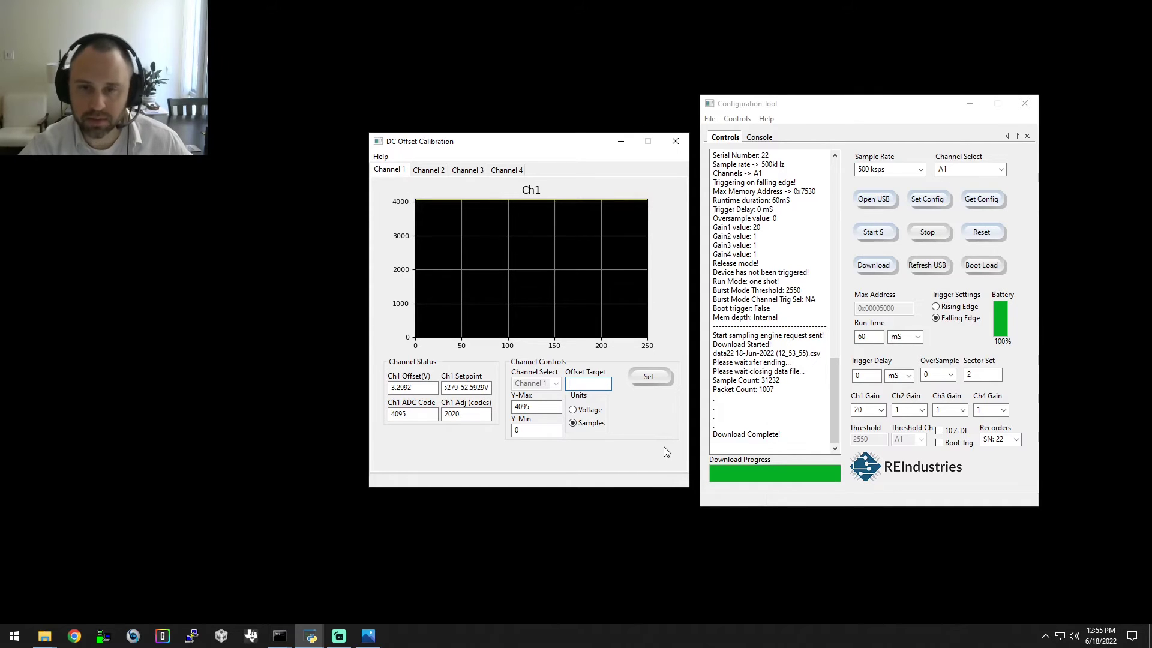
Apply a Channel 1 offset target of 1450, then 1400
text(1450)
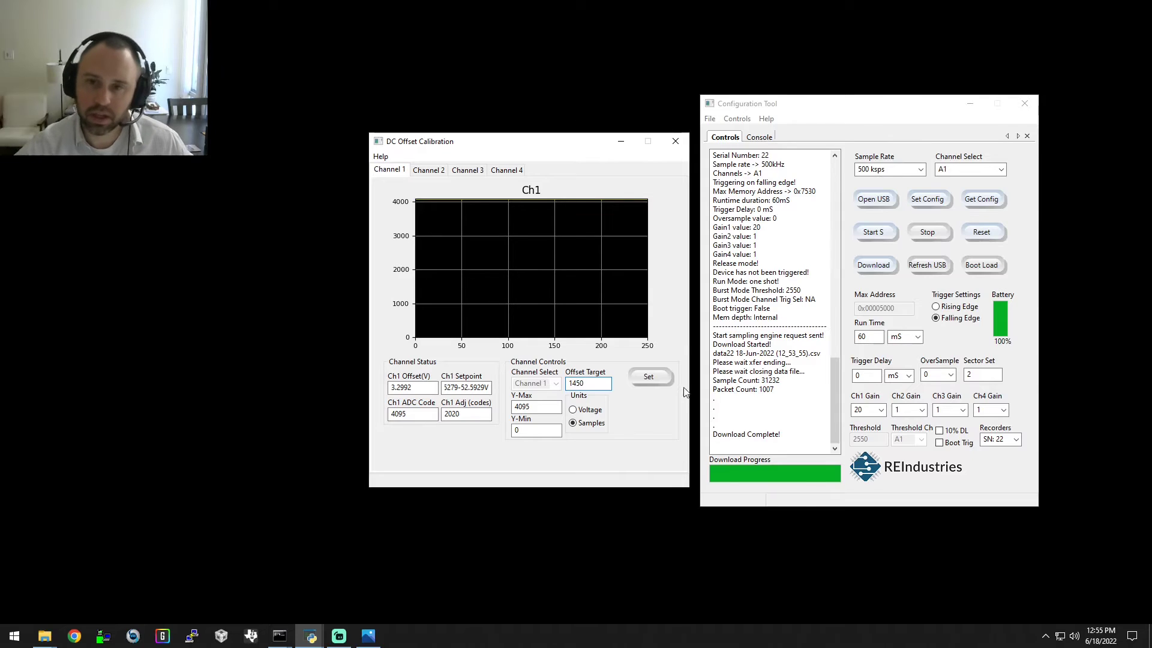
click(663, 376)
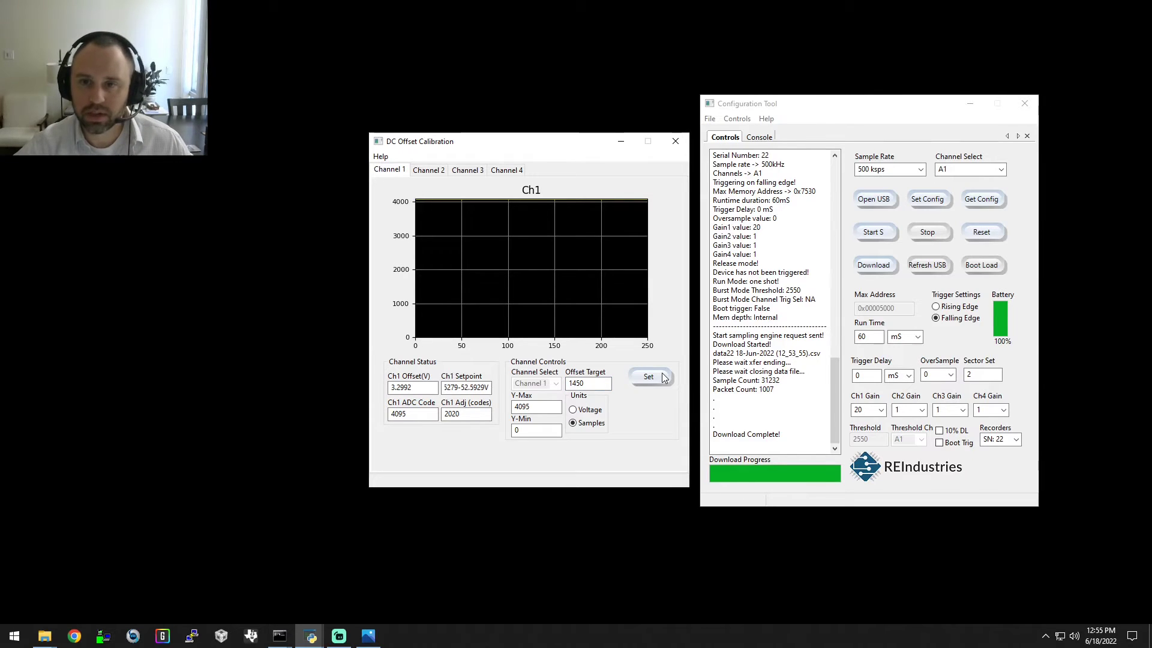
click(586, 385)
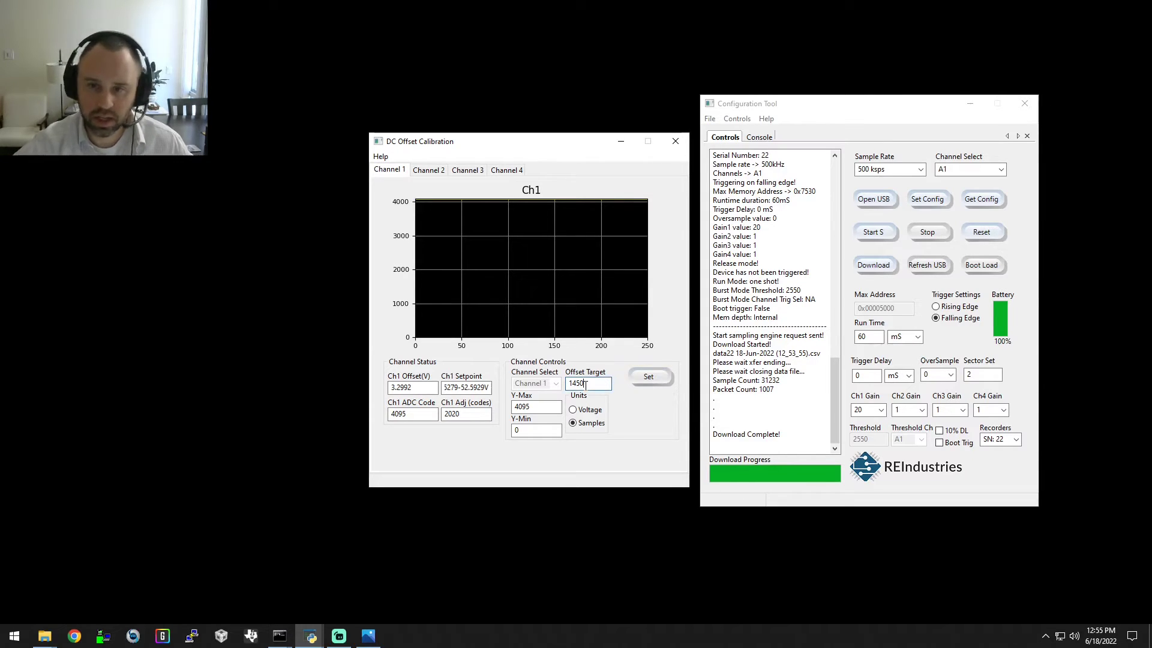
key(BackSpace)
text(0)
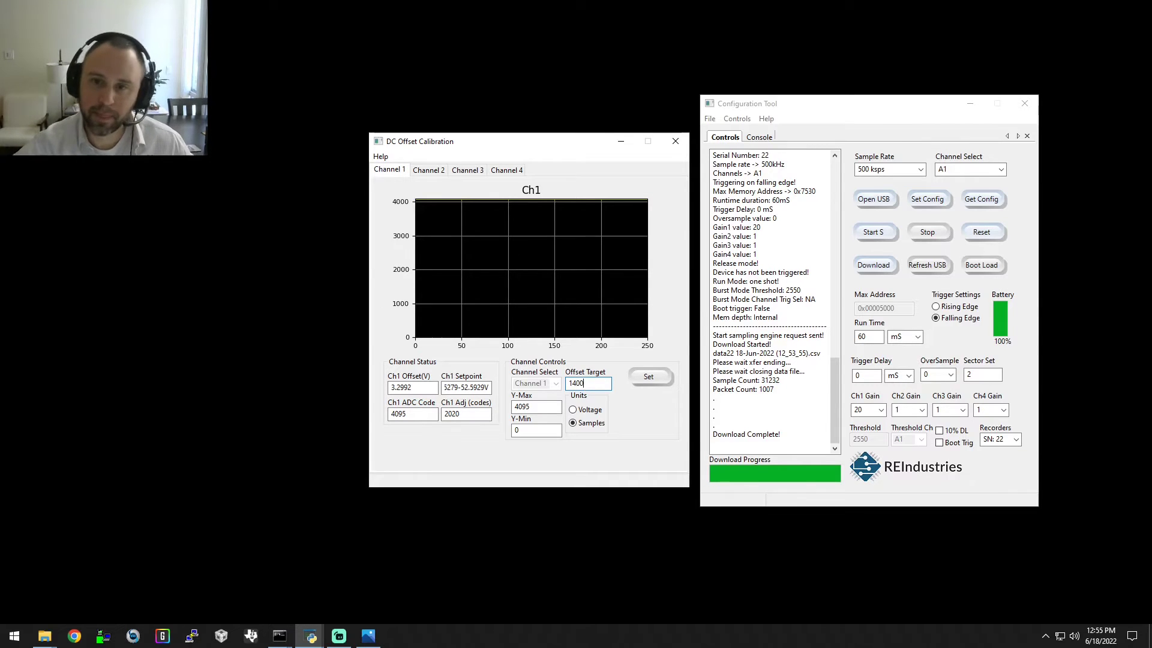
click(645, 382)
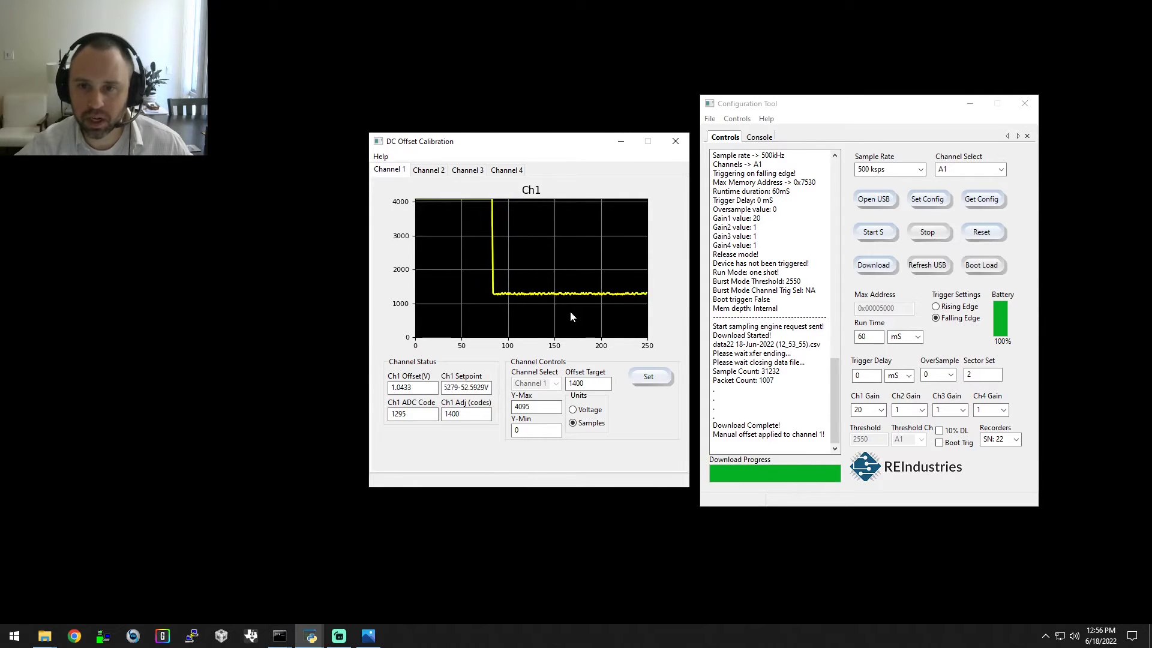
Change the Channel 1 offset target to 1405 and apply it
click(581, 383)
key(BackSpace)
text(45)
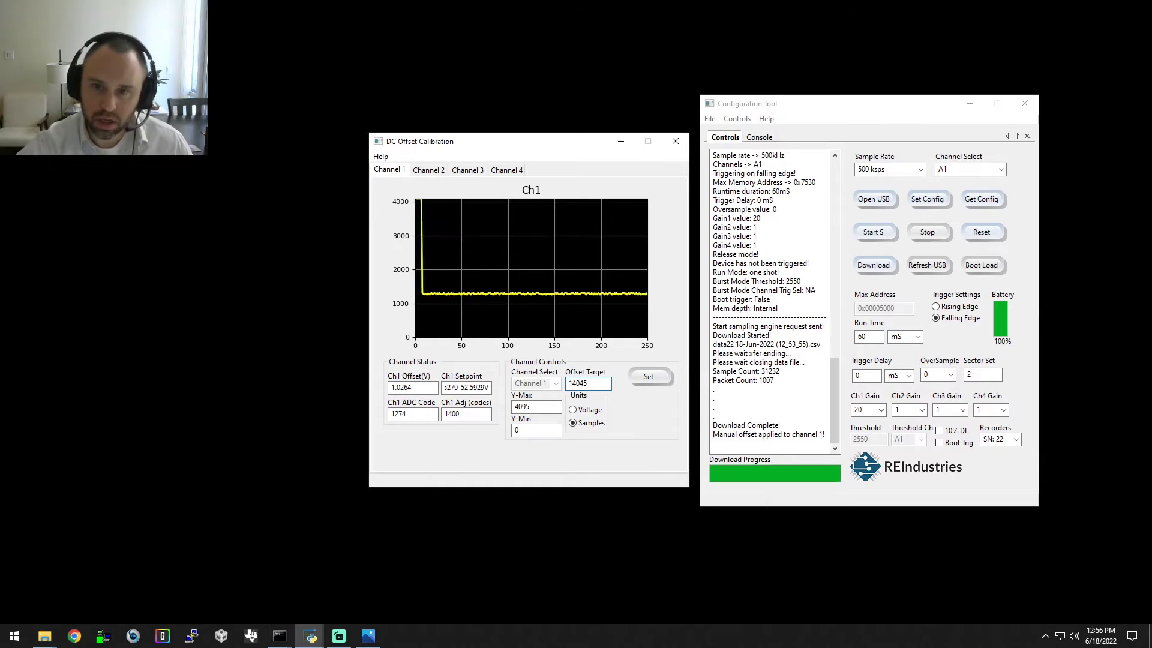
key(BackSpace)
key(BackSpace)
text(5)
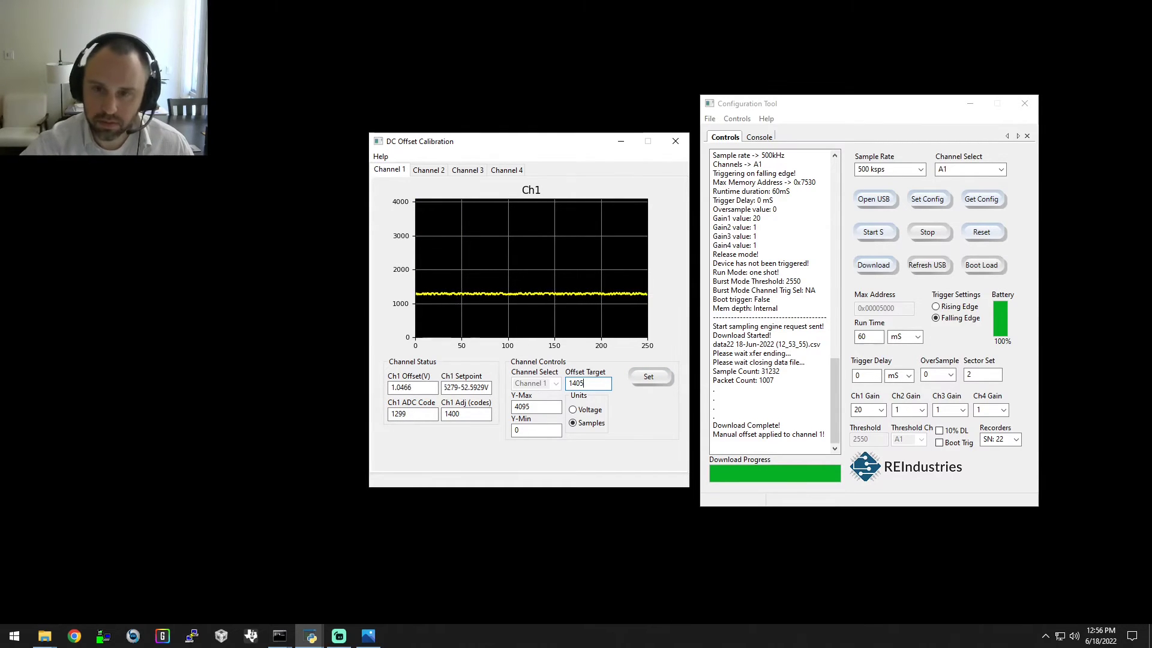
click(662, 378)
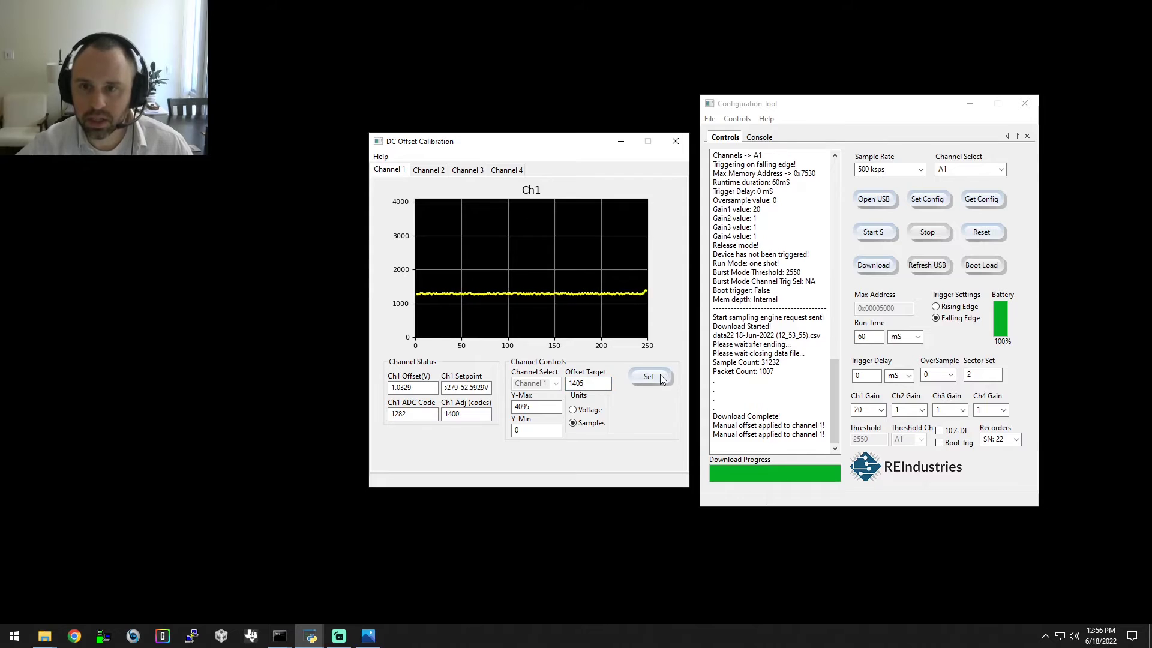
Apply a 1415 offset target to Channel 1, then begin editing it back to 1400
click(585, 383)
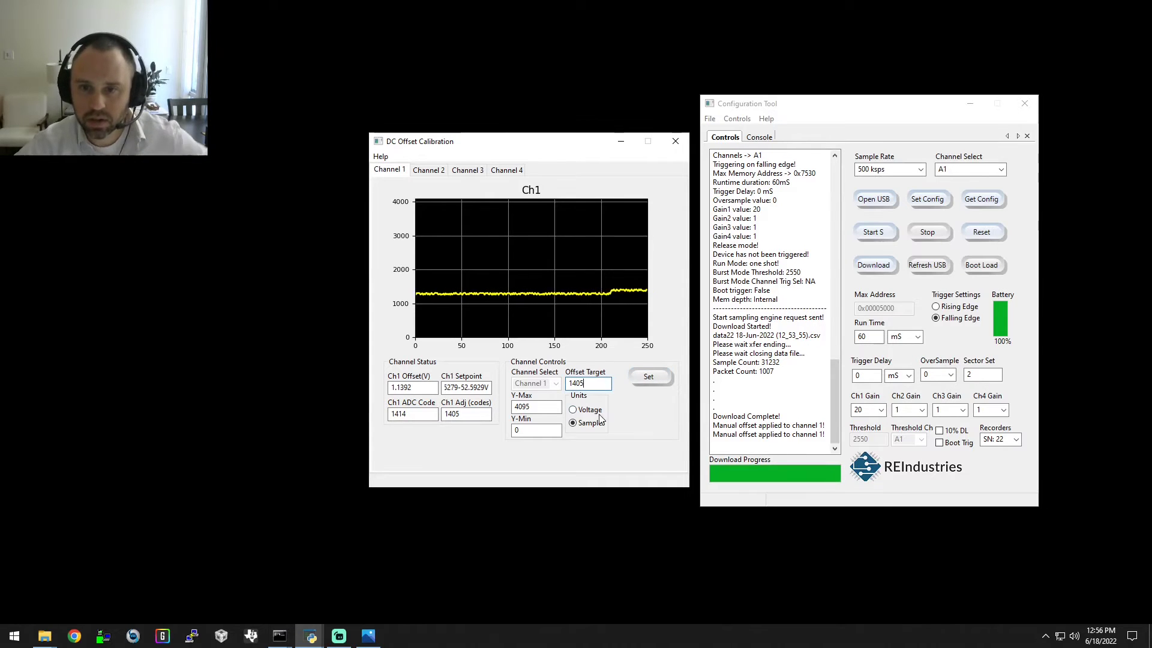
key(BackSpace)
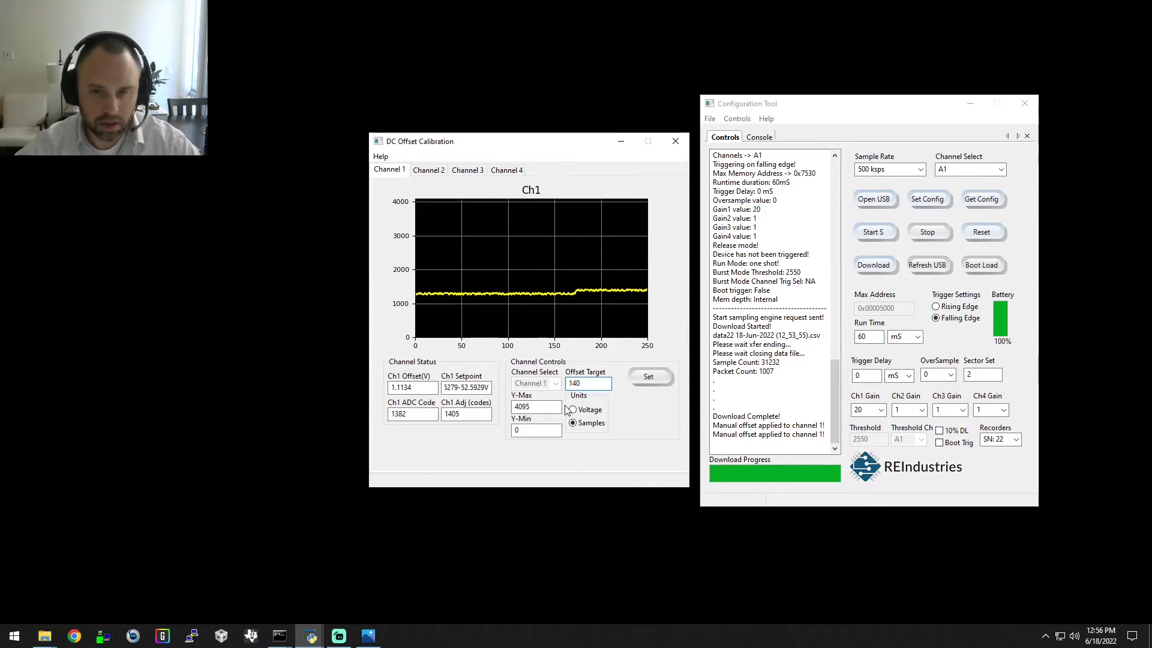
text(15)
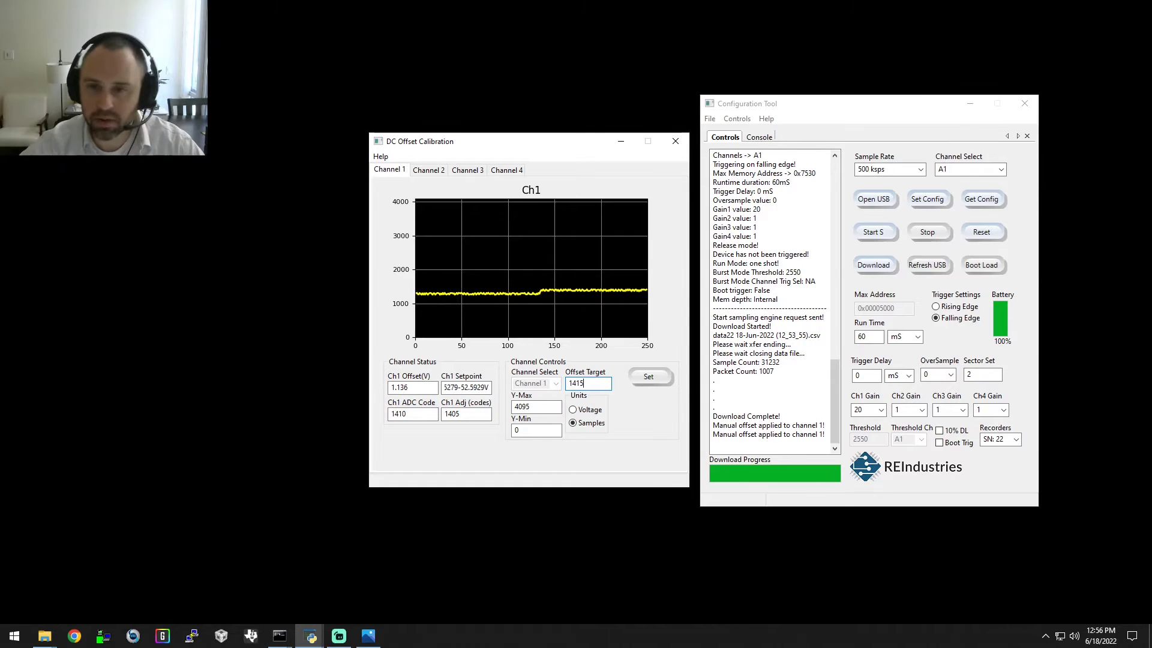
click(649, 376)
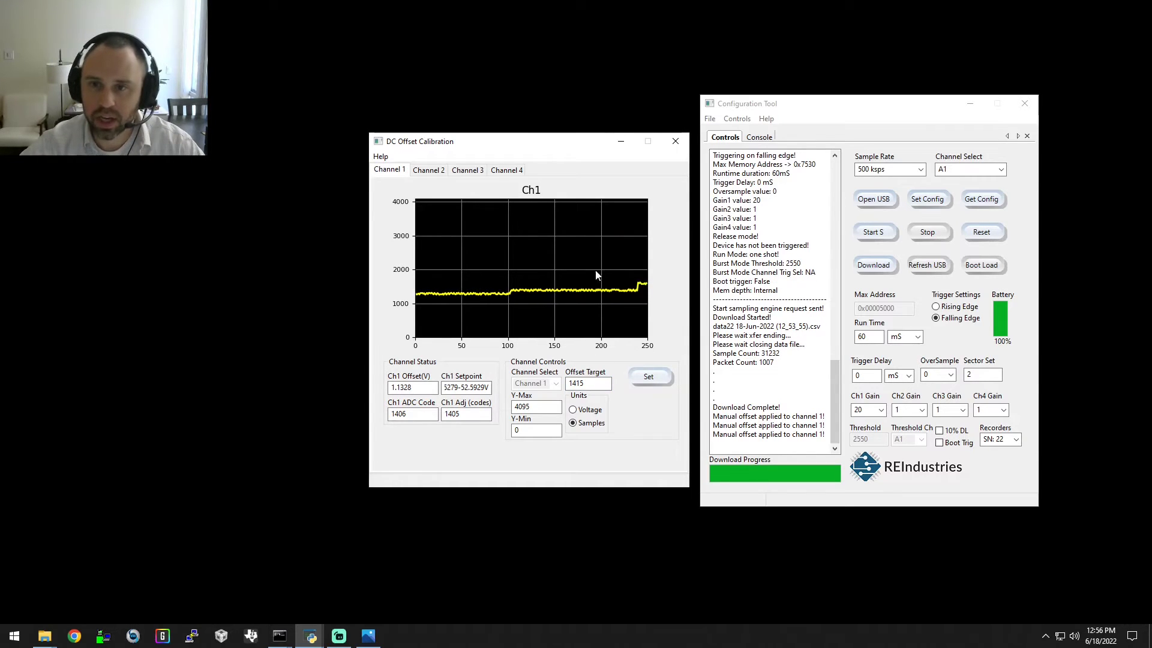
click(596, 383)
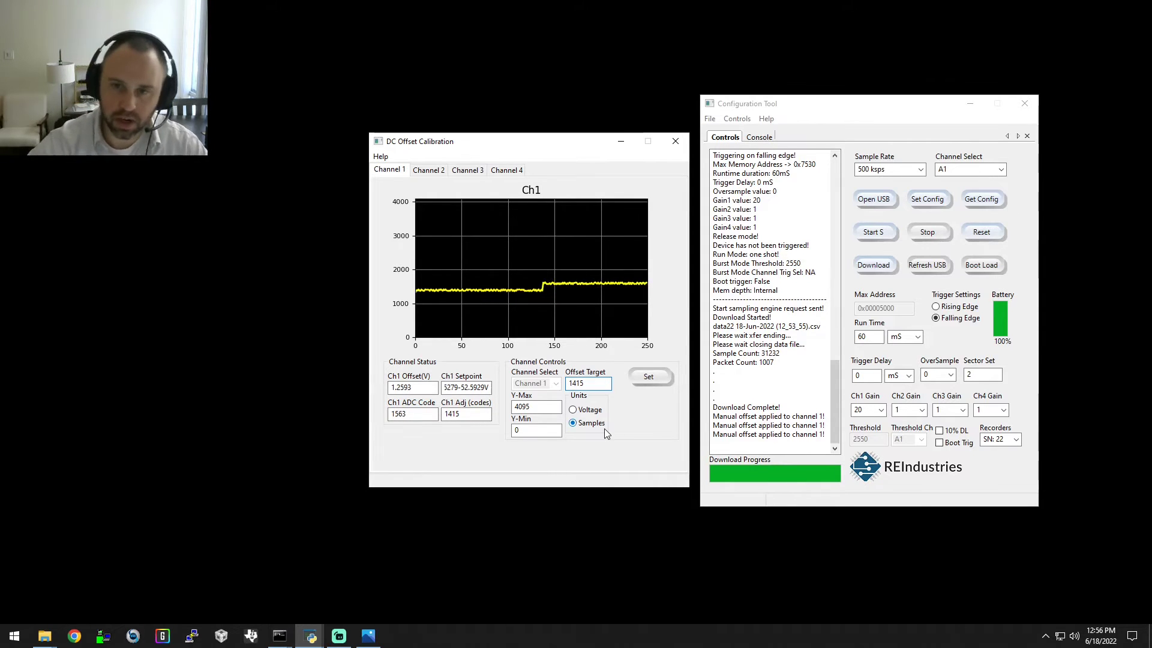
click(591, 383)
key(BackSpace)
key(BackSpace)
text(0)
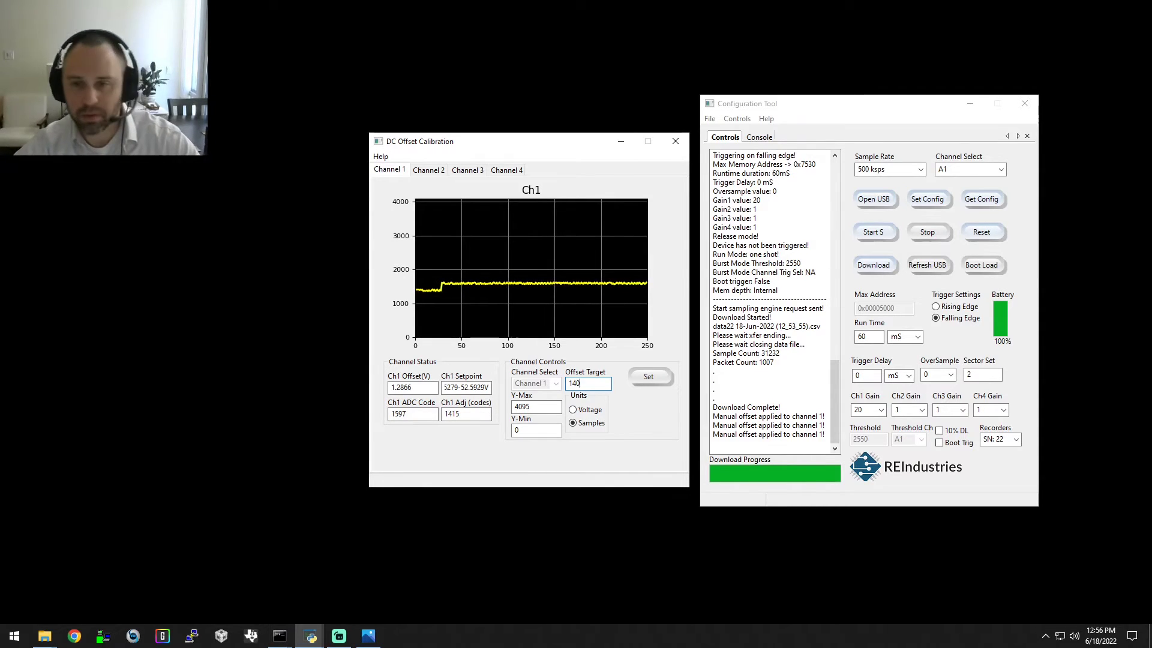
text(0)
Apply the 1400 Channel 1 offset target and reset the recorder to ready state
click(654, 377)
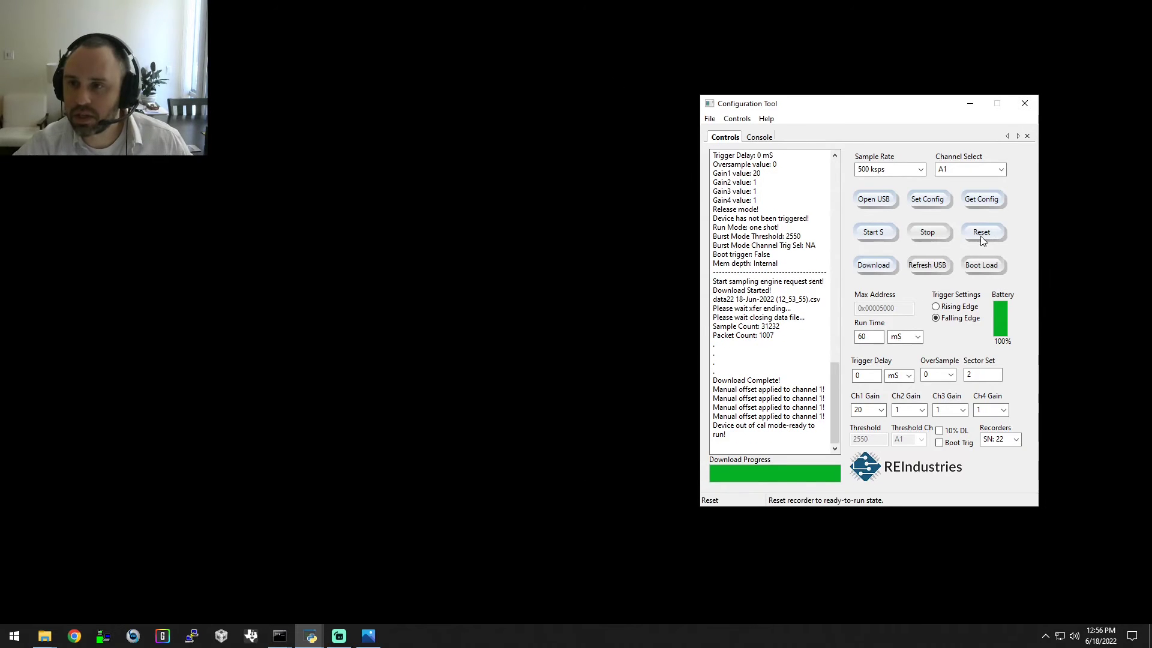
click(980, 233)
click(980, 233)
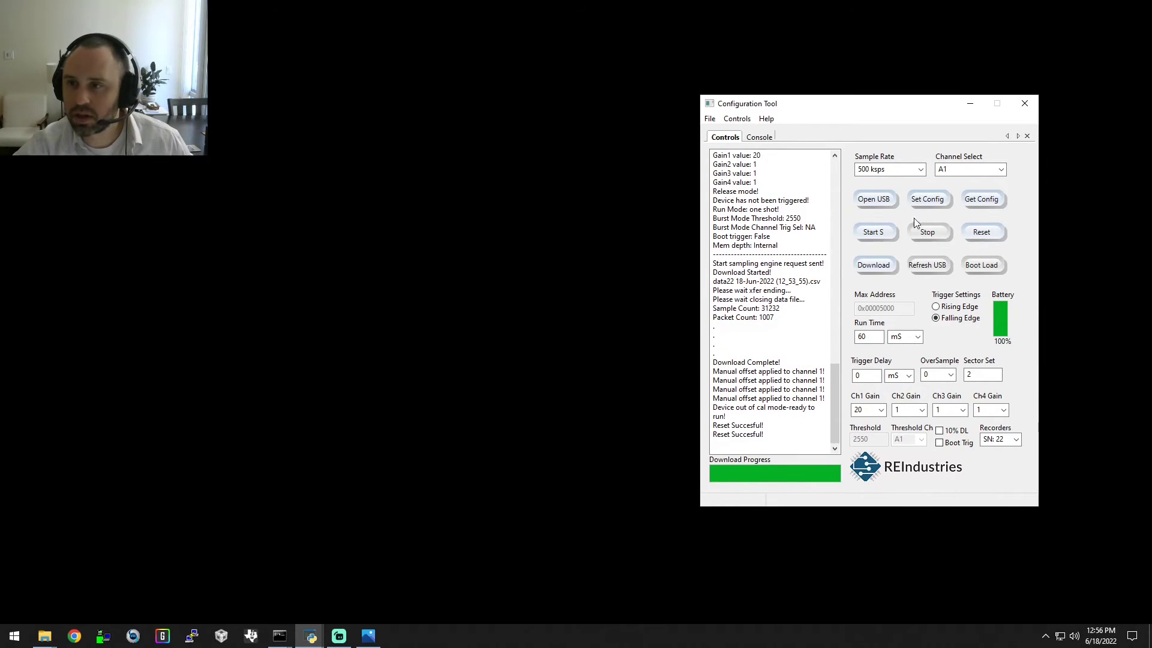
Sector-erase the recorder memory, record and download the data23 run, then show window previews
click(737, 119)
mouse_move(787, 147)
click(865, 147)
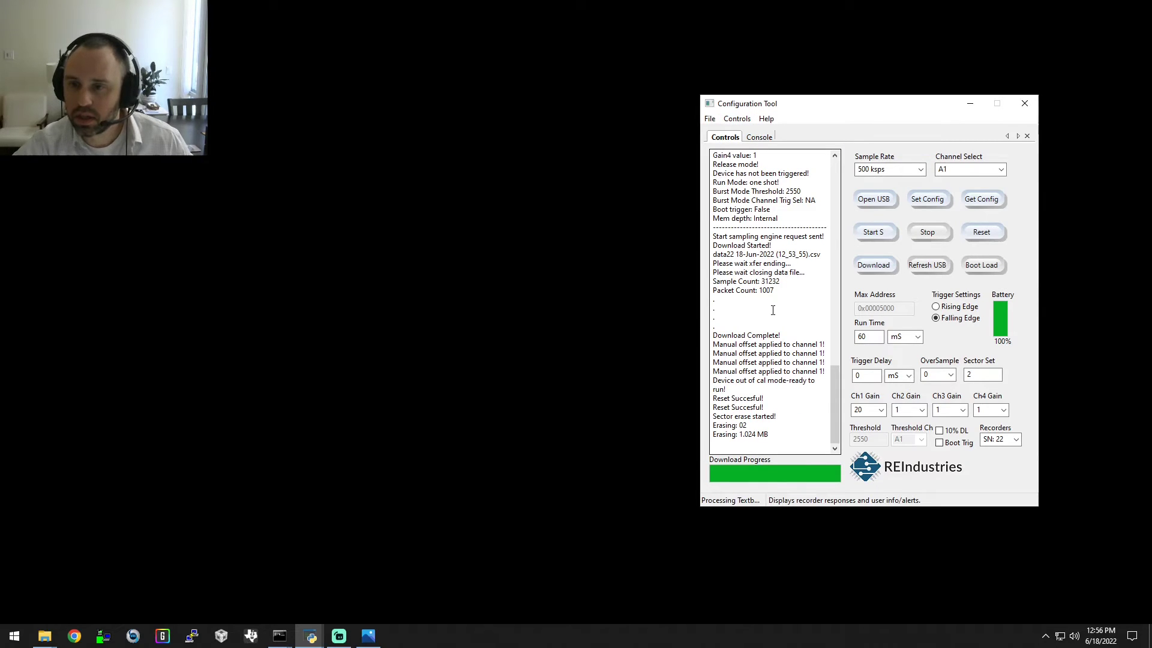
click(871, 233)
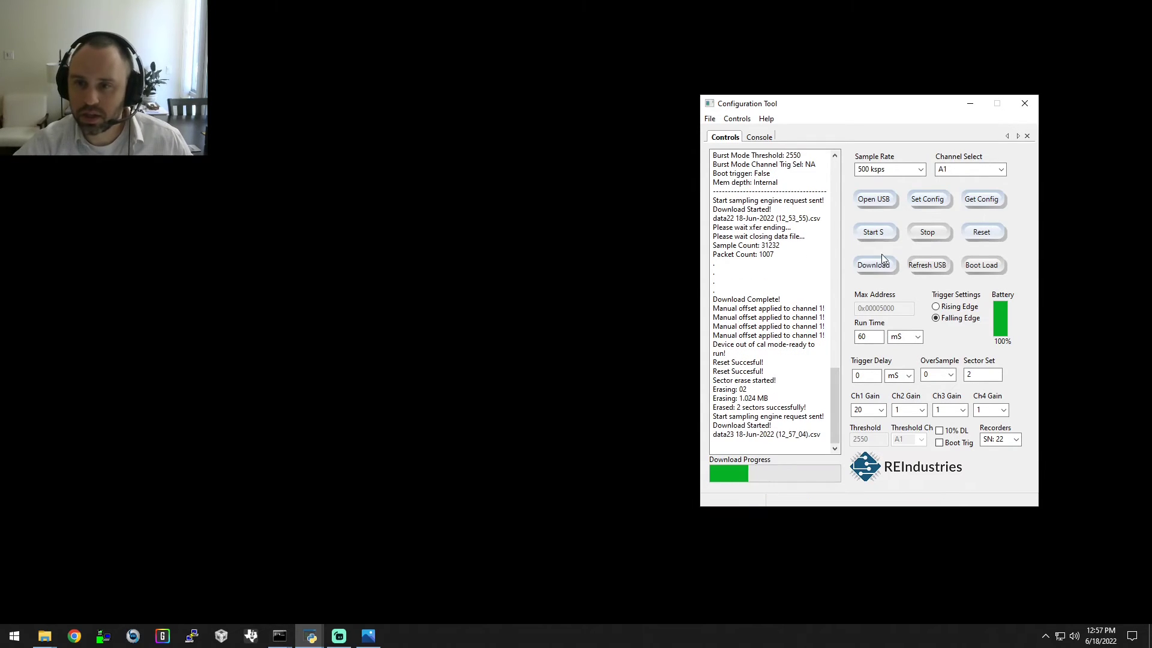
click(311, 635)
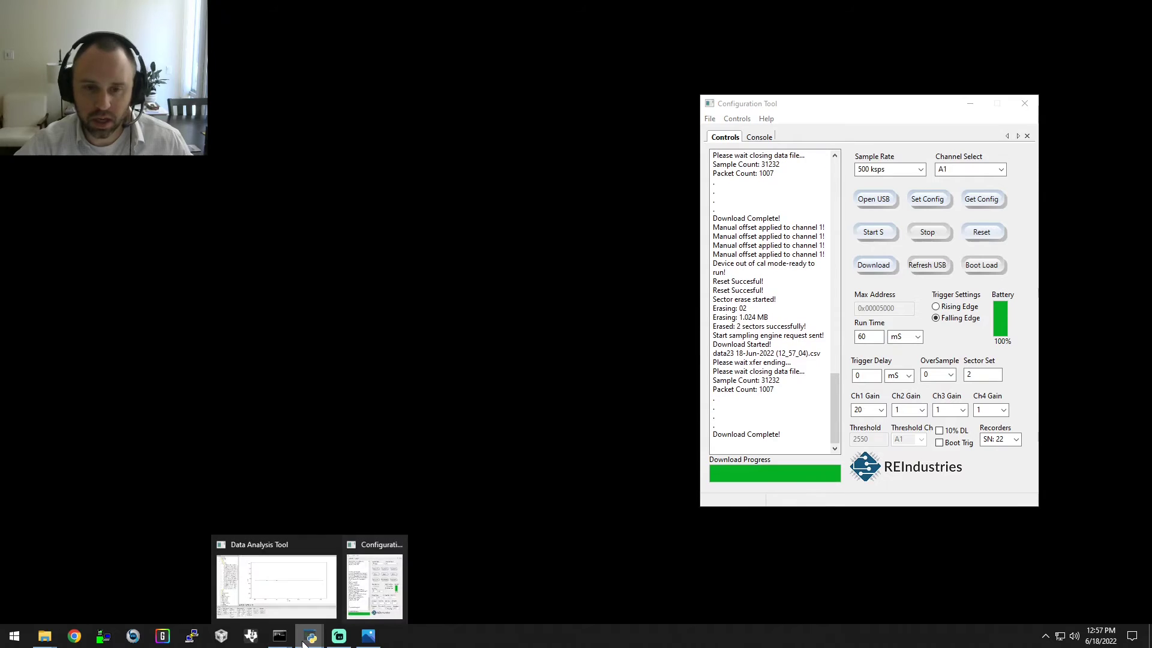
Load data23 into the Data Analysis Tool plot and box-zoom onto one pulse (about 0.96 to 1.78)
click(287, 608)
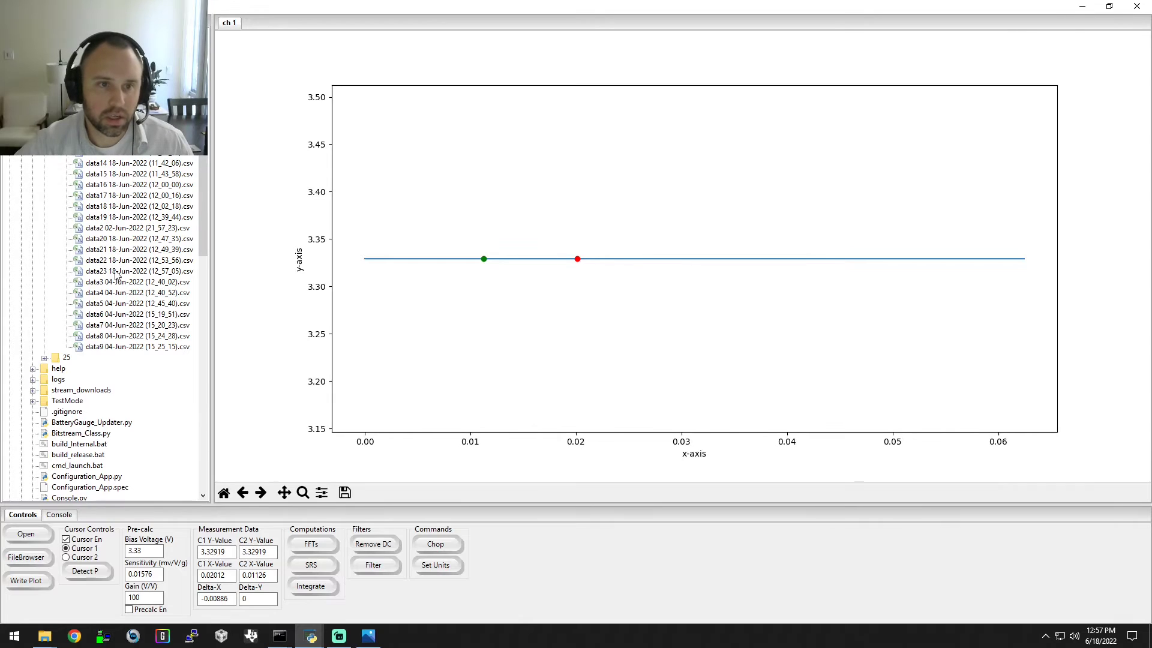
double_click(116, 273)
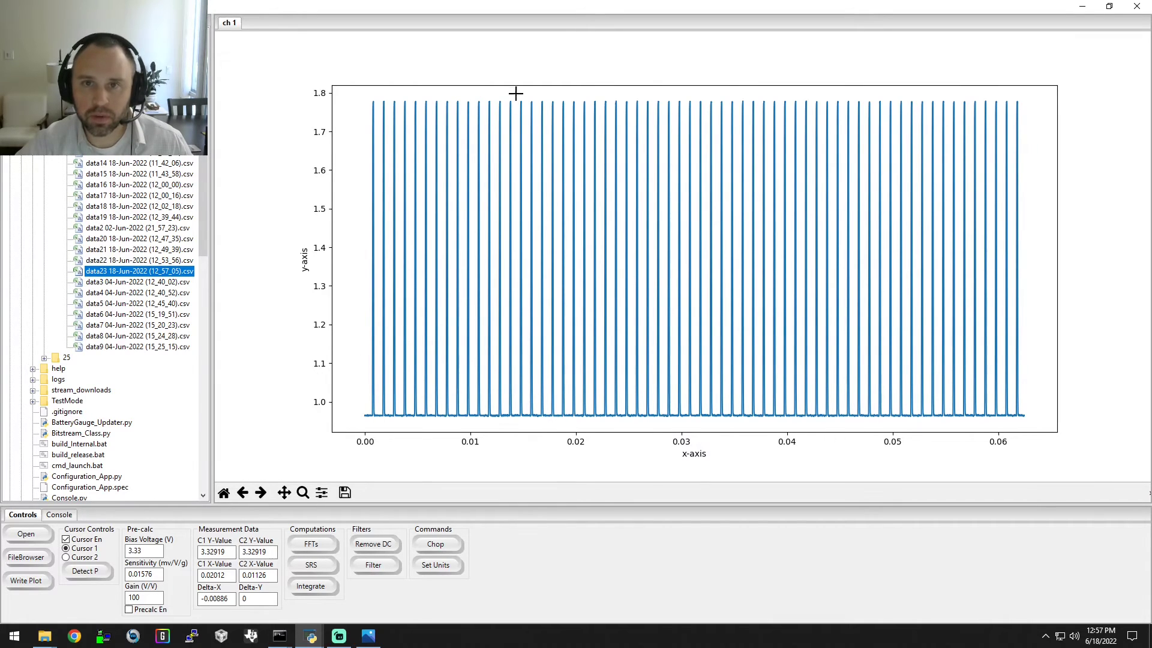
drag(535, 94, 720, 91)
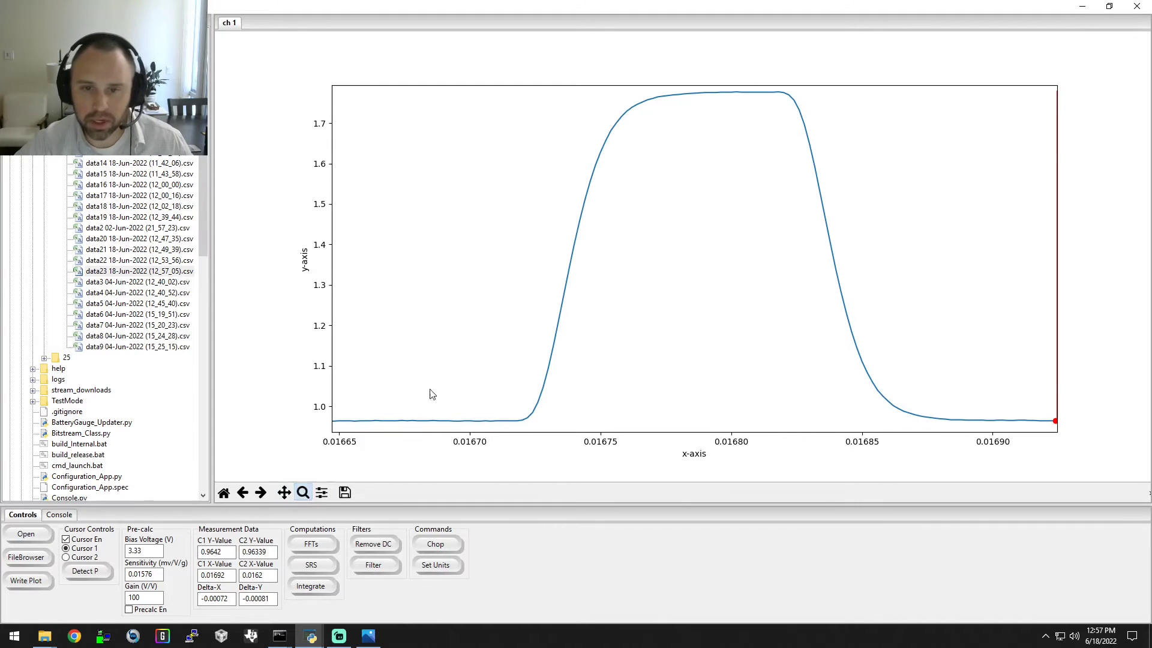
Place the red cursor on the pulse baseline and the green cursor on its peak
click(461, 381)
click(780, 258)
click(737, 256)
click(720, 256)
click(453, 277)
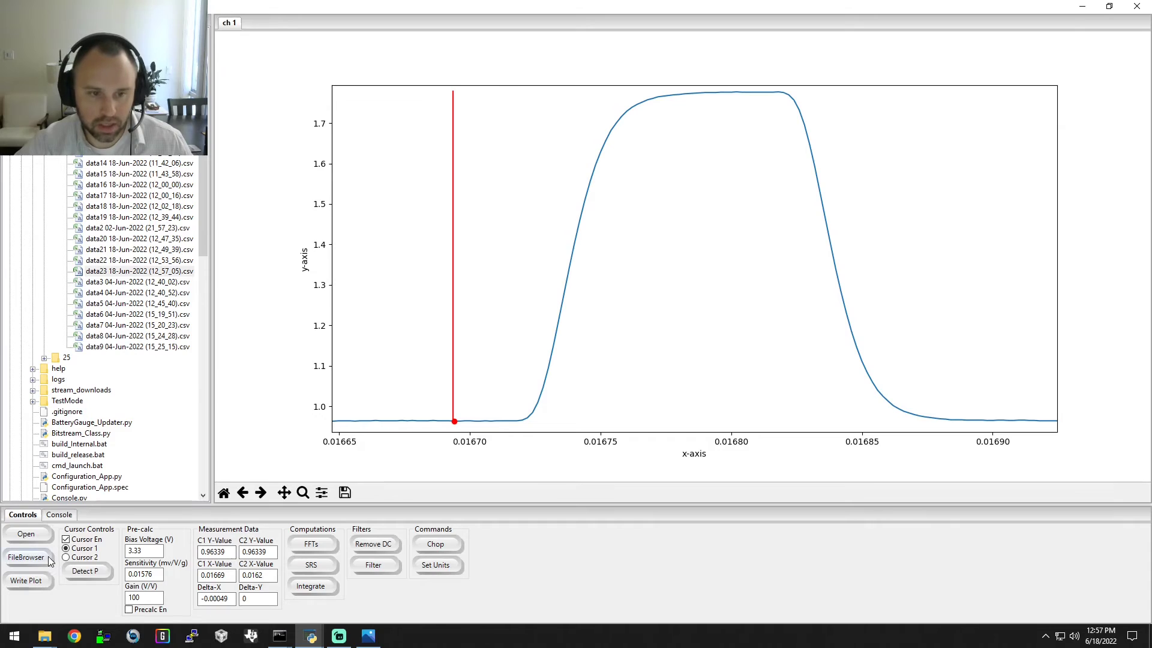
click(696, 234)
click(730, 216)
click(714, 207)
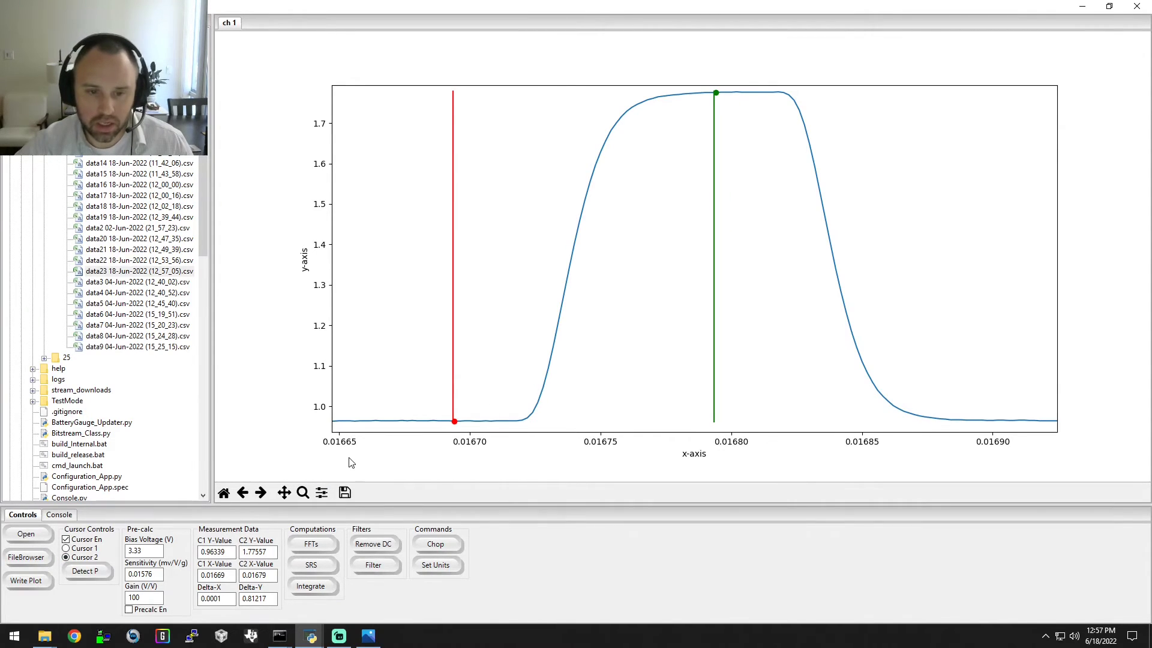
Fine-tune the cursors to 0.9642 and 1.77638 (Delta-Y 0.81217), then minimize the Data Analysis Tool
mouse_move(717, 161)
mouse_down()
mouse_move(648, 174)
mouse_move(710, 168)
mouse_up()
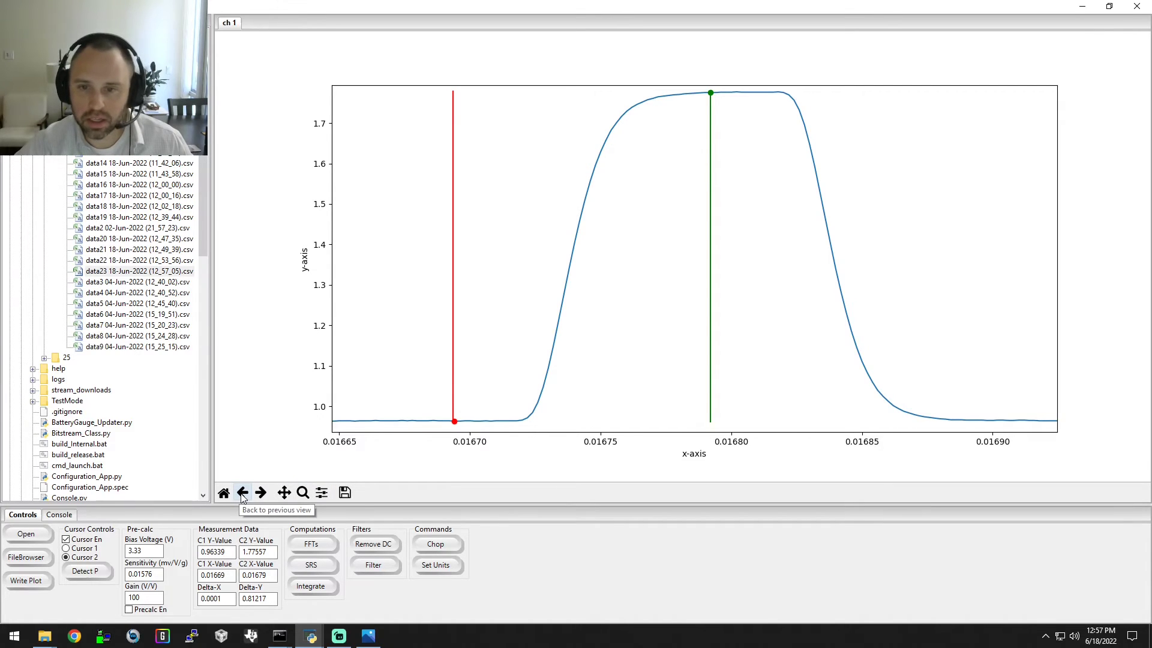
drag(783, 255, 832, 289)
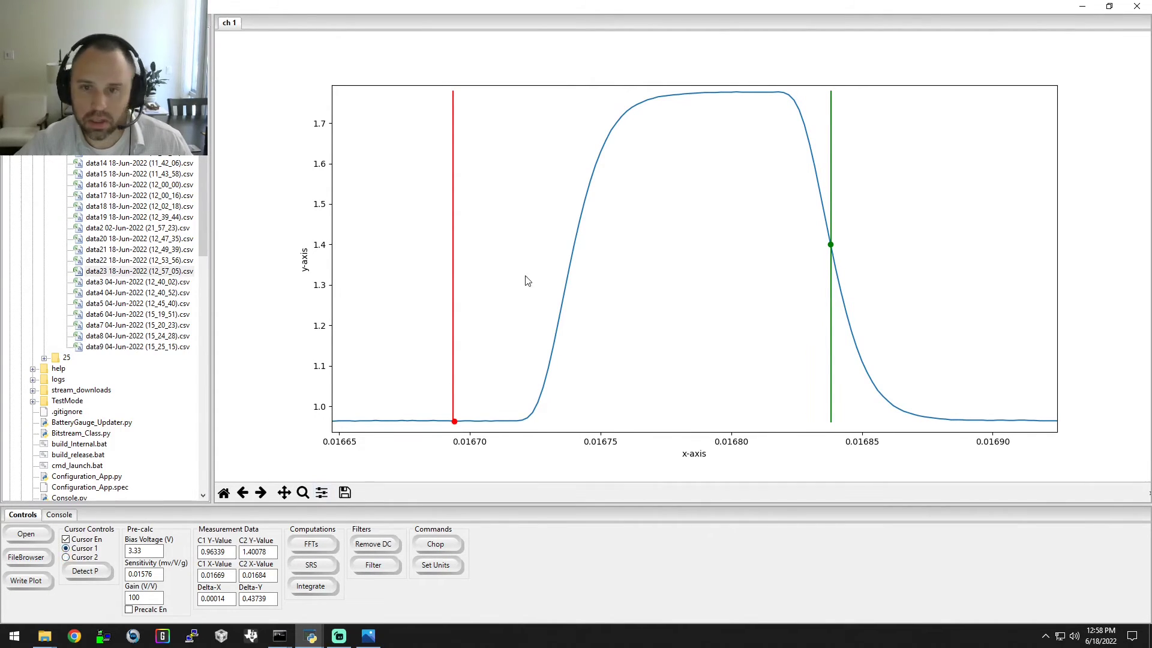
drag(596, 251, 576, 277)
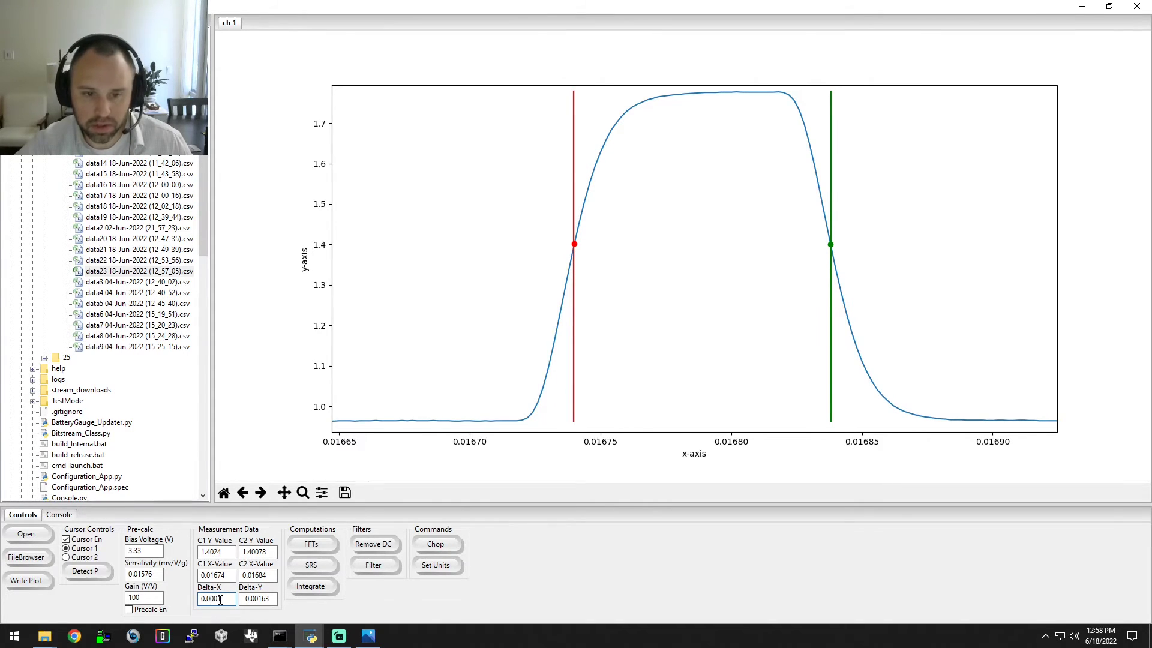
drag(471, 349, 449, 345)
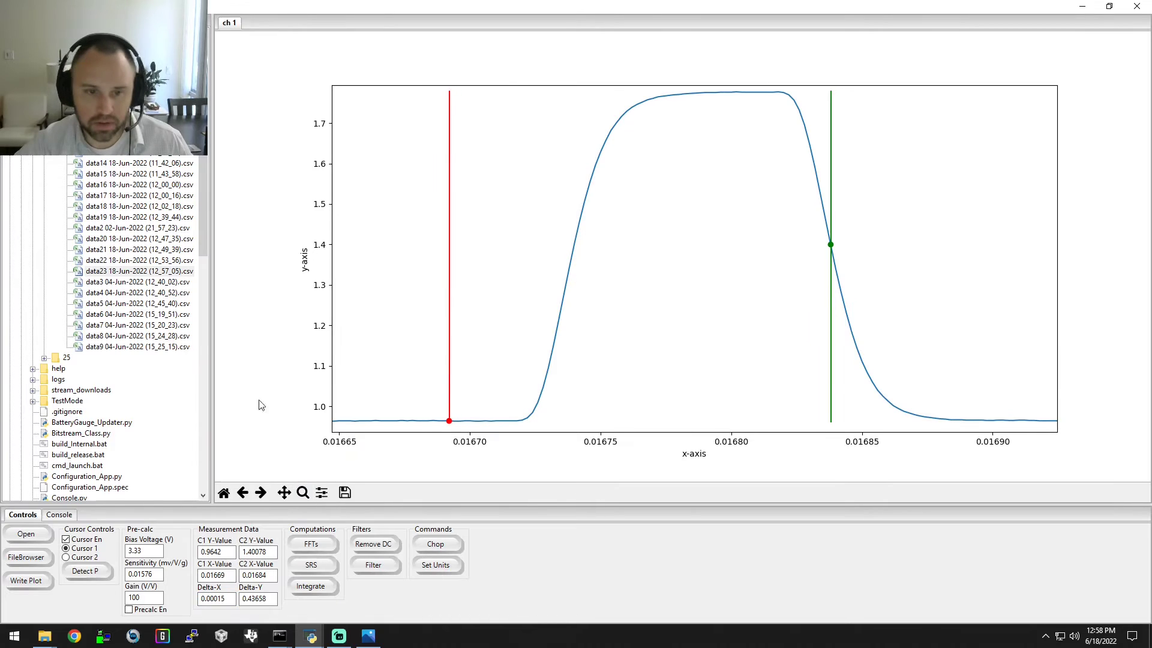
drag(620, 355, 719, 278)
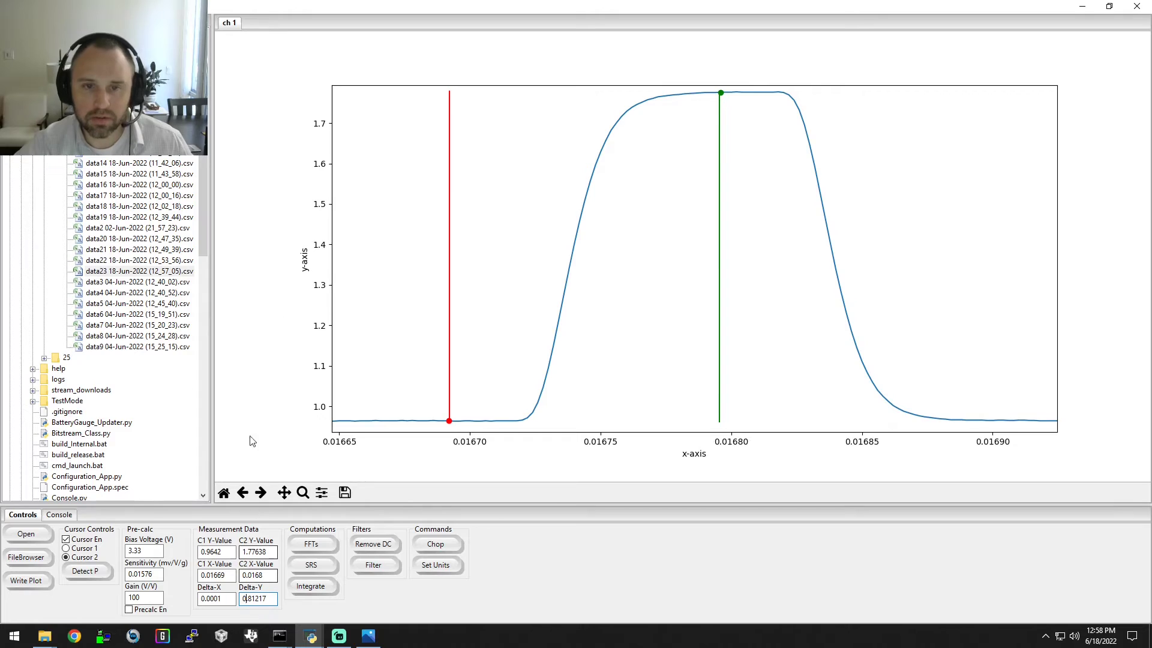
click(1087, 9)
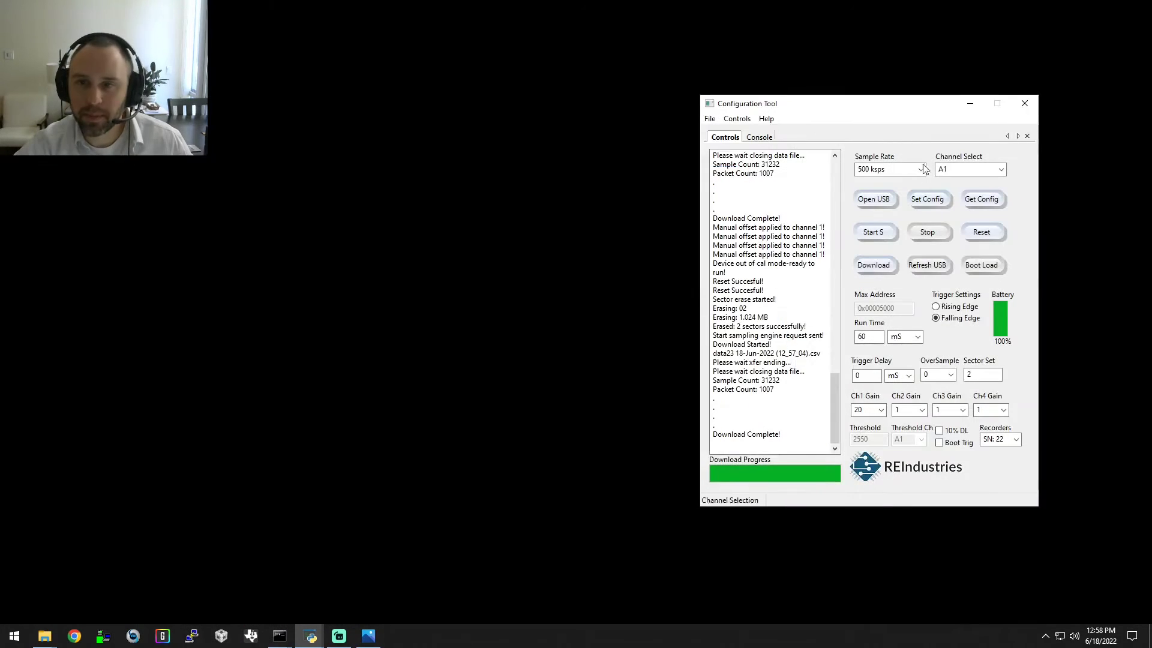
Open the DC offset calibration window from Controls > Offset Cal and move it right
click(737, 120)
mouse_move(793, 170)
click(494, 217)
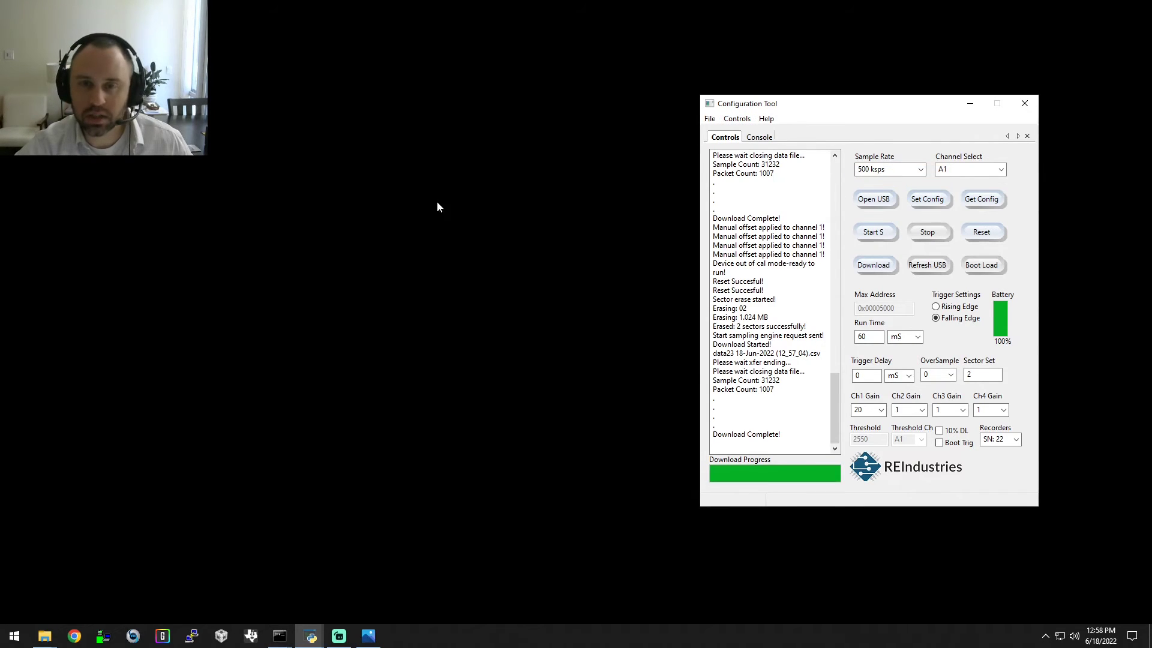
drag(310, 156, 500, 126)
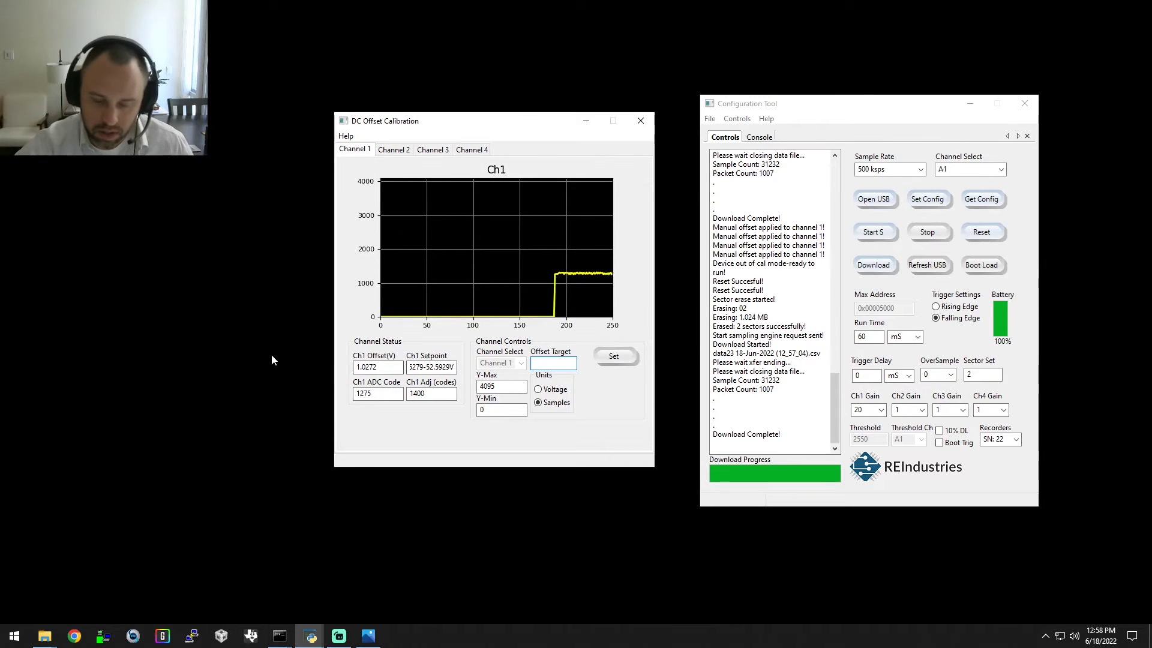
Apply Channel 1 offset targets of 1425, then 1435
text(1425)
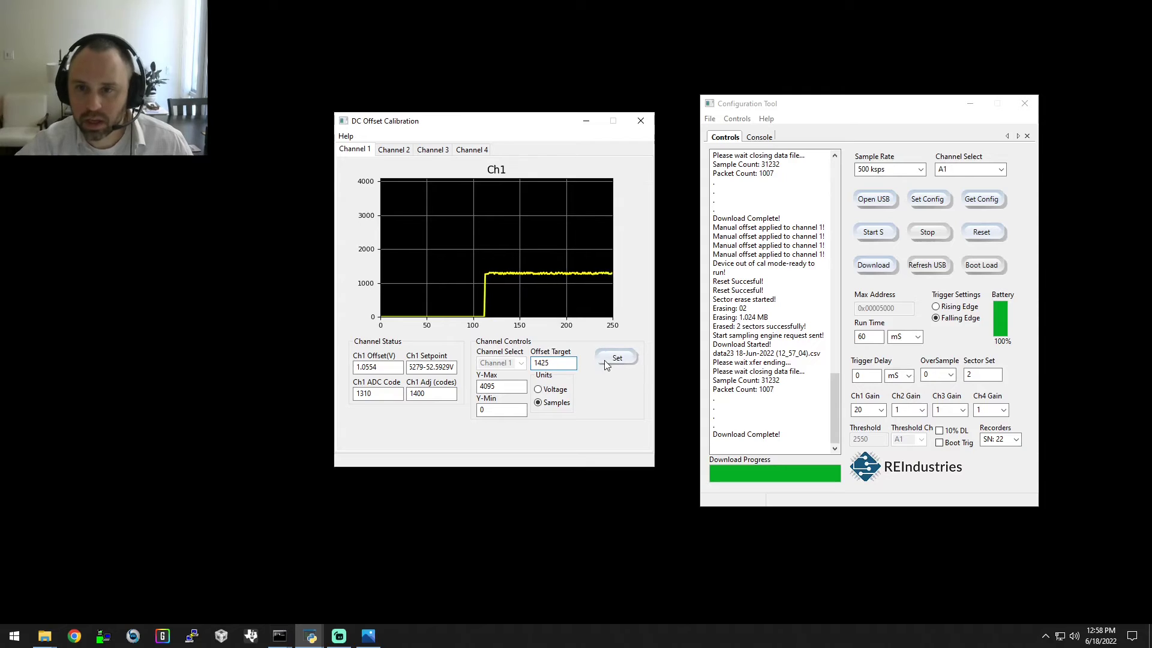
click(604, 363)
drag(542, 364, 567, 365)
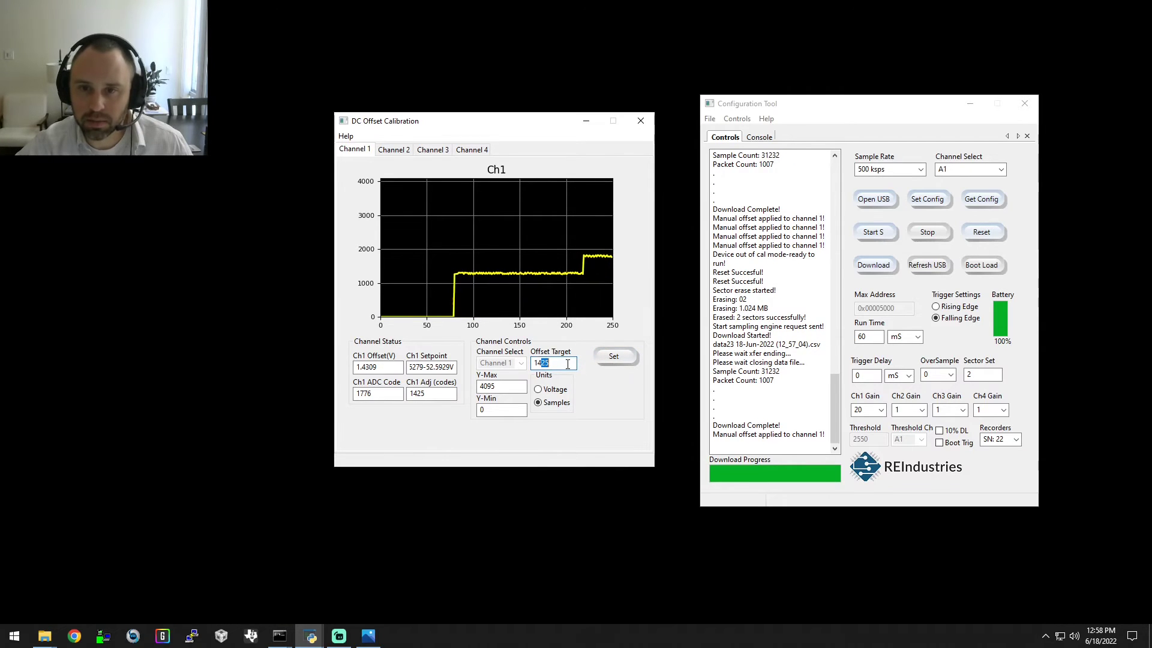
text(345)
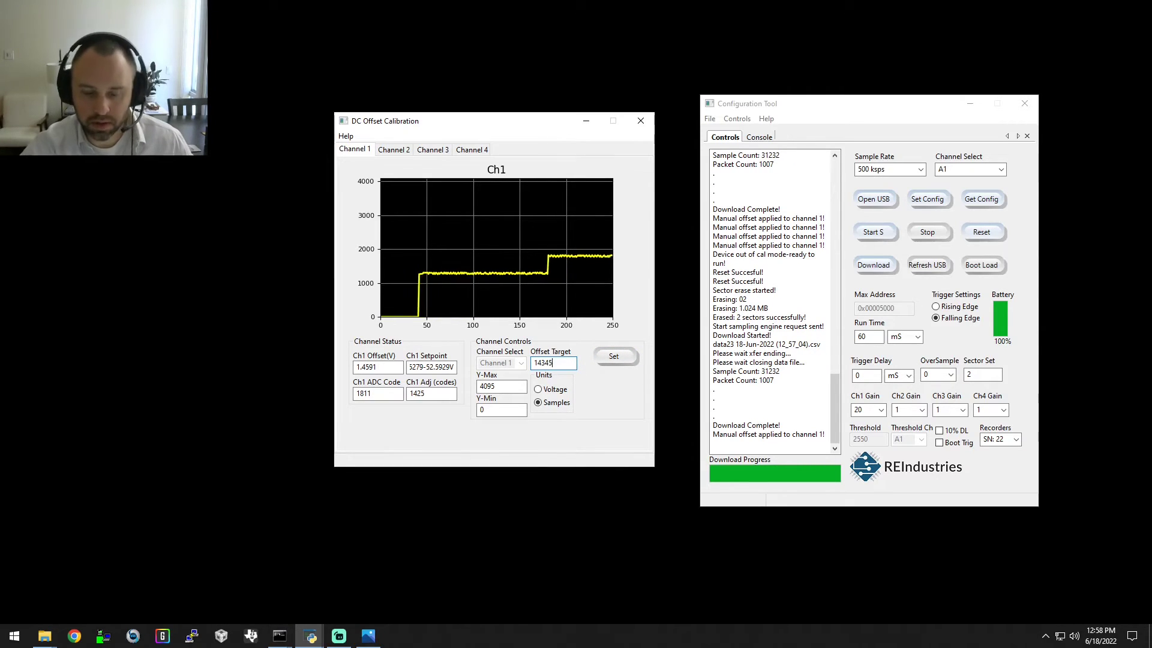
key(BackSpace)
key(BackSpace)
text(5)
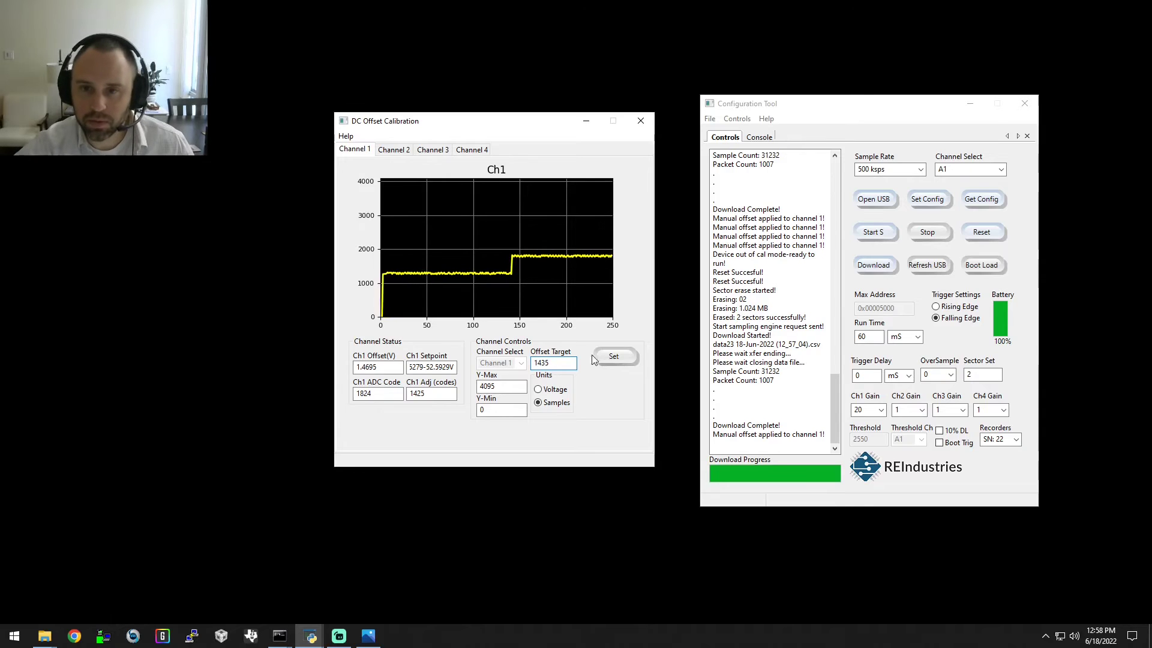
click(613, 358)
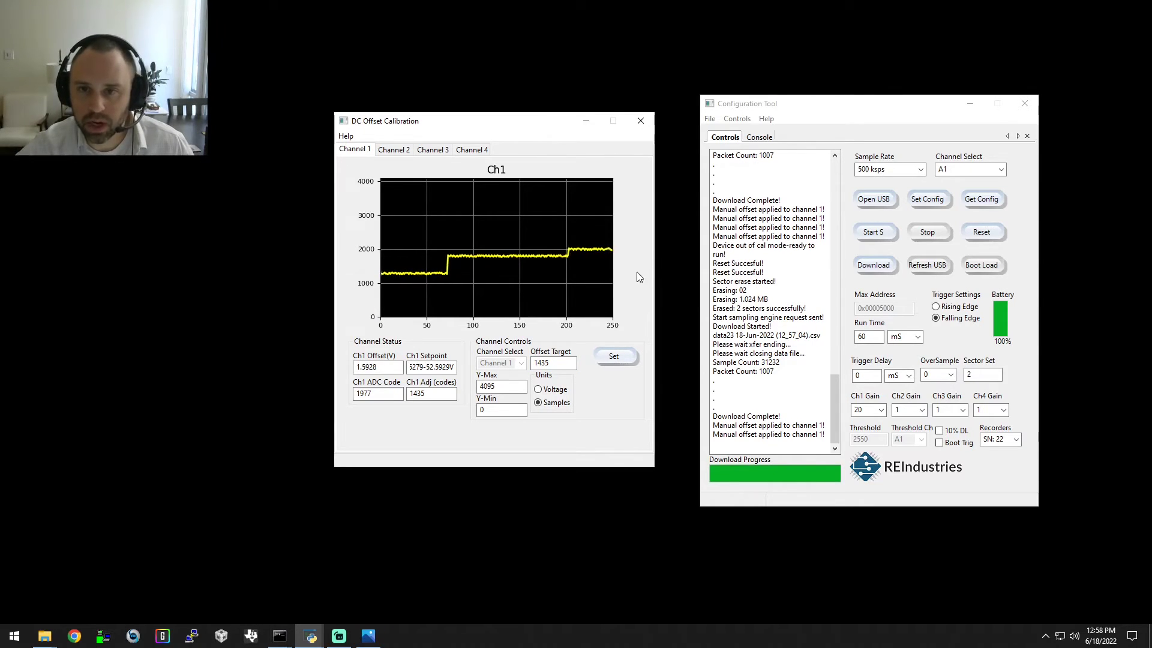
Raise the Channel 1 offset target to 1445 and apply it
click(541, 363)
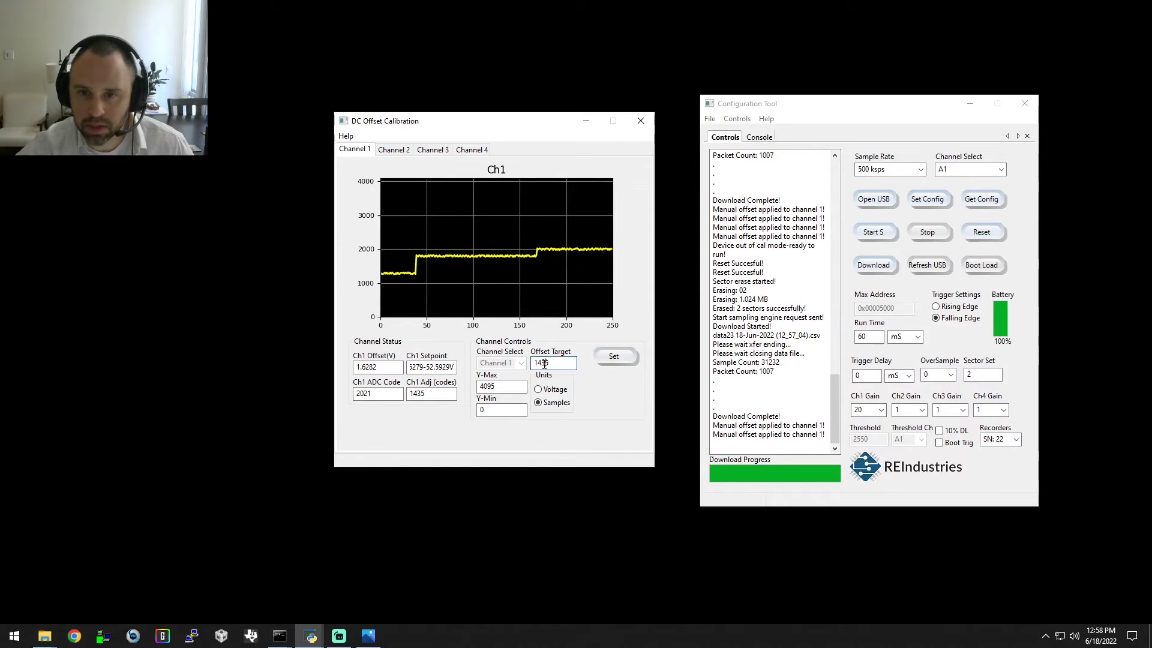
key(BackSpace)
text(4)
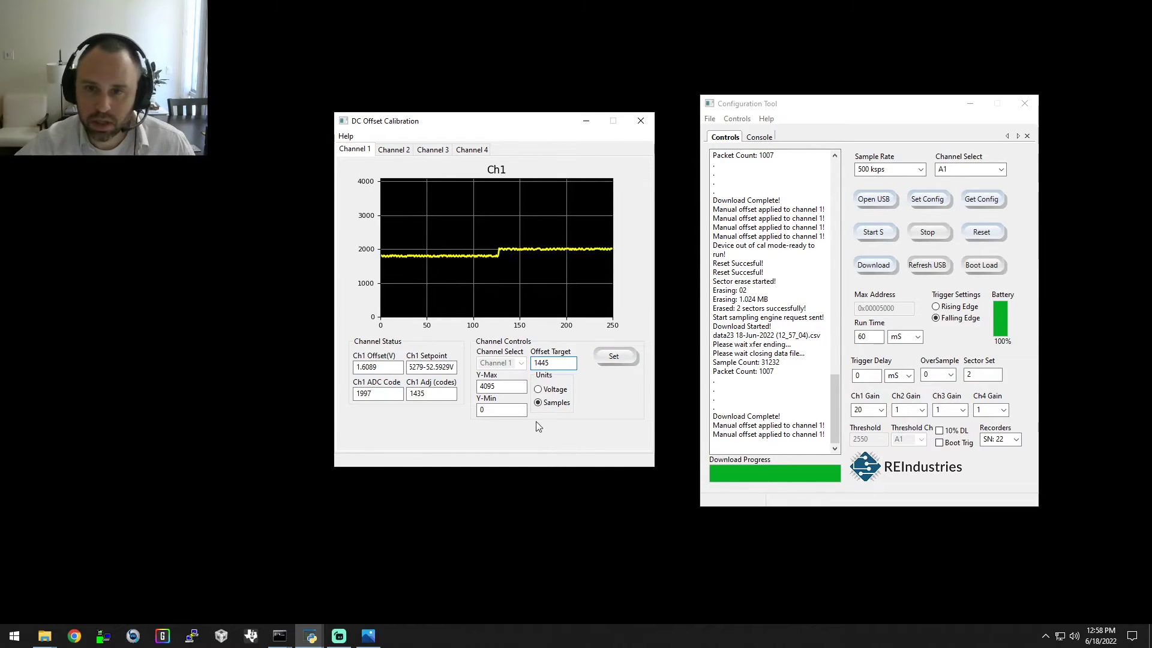
click(635, 360)
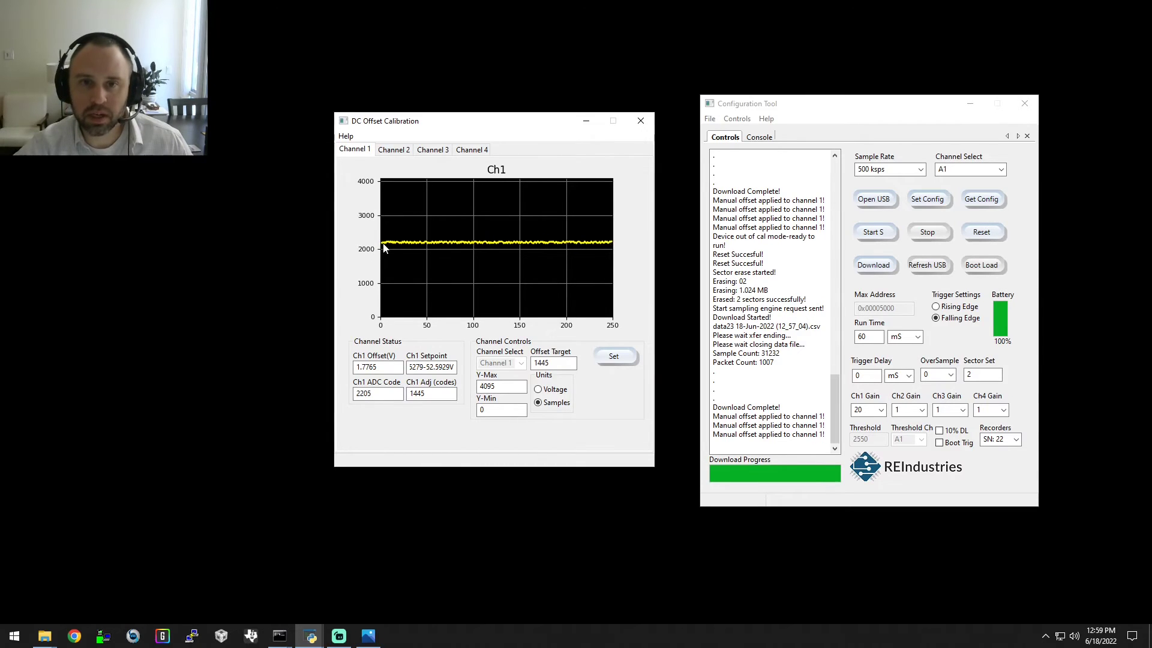
Apply Channel 1 offset targets of 250, then 1300
double_click(562, 365)
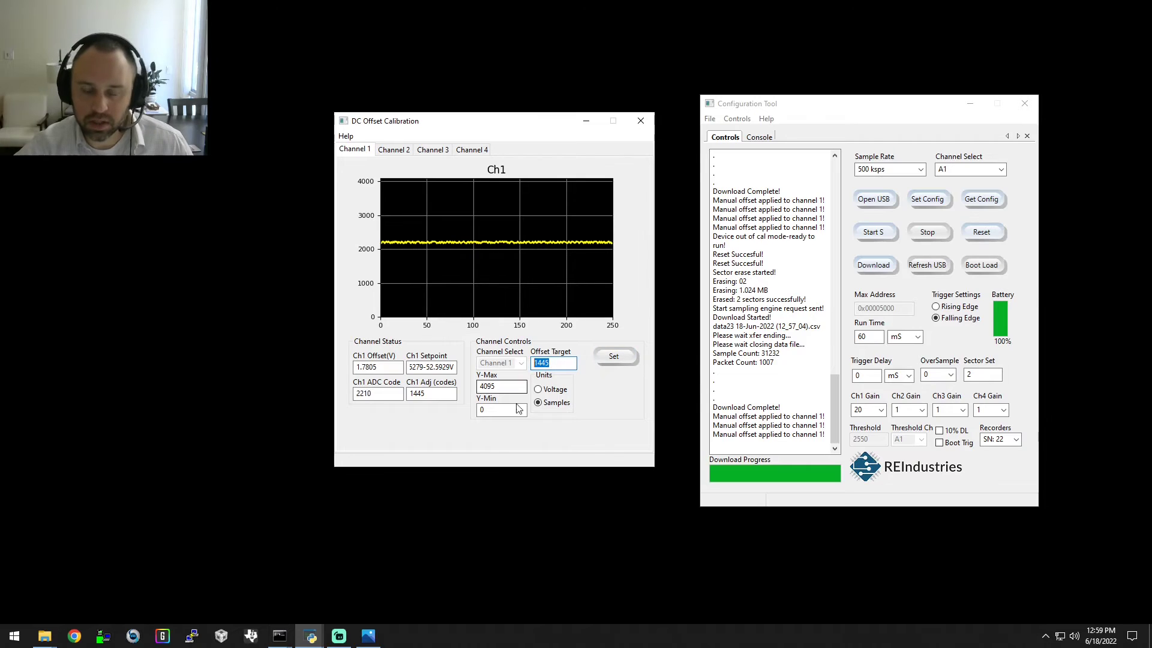
text(250)
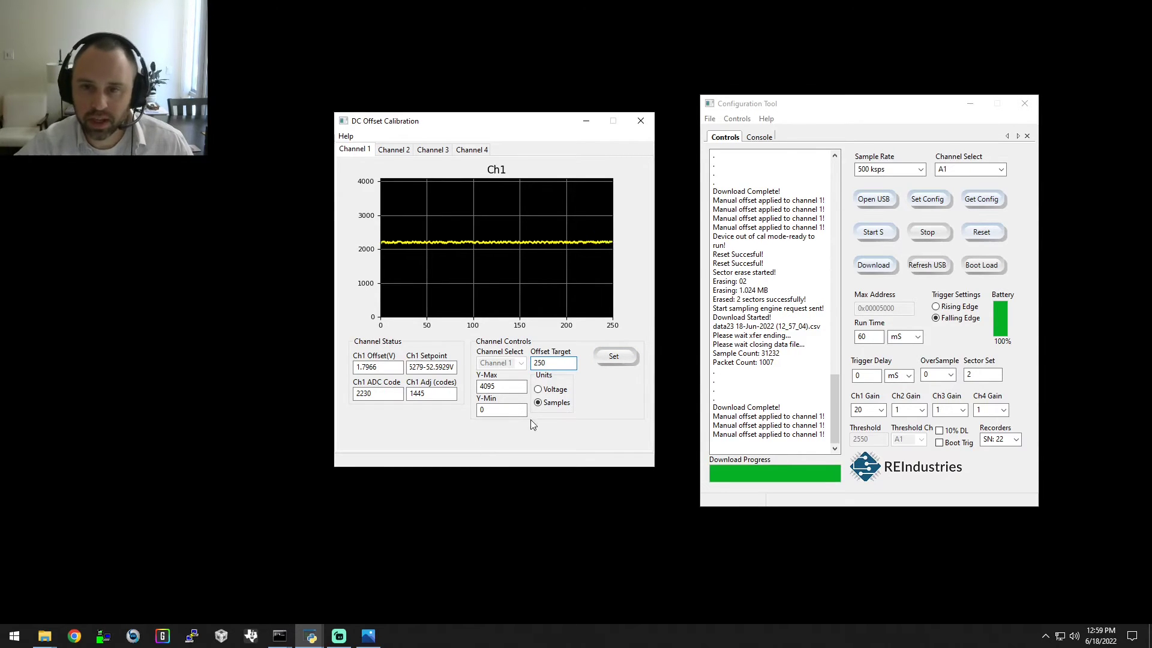
click(602, 359)
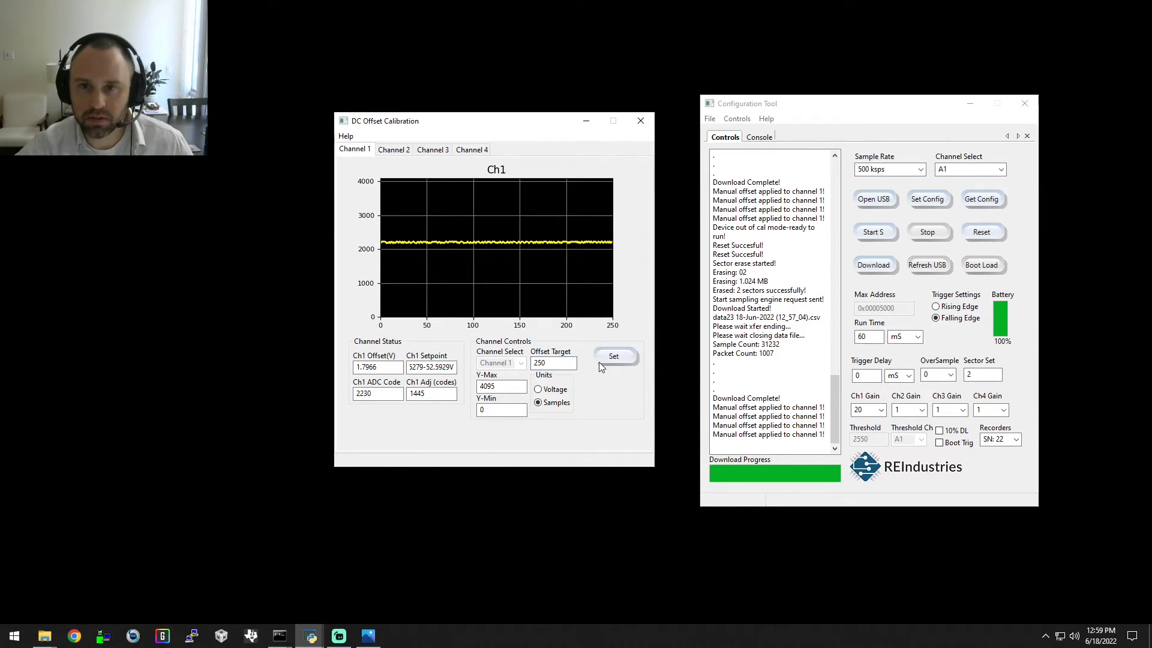
double_click(560, 363)
text(5)
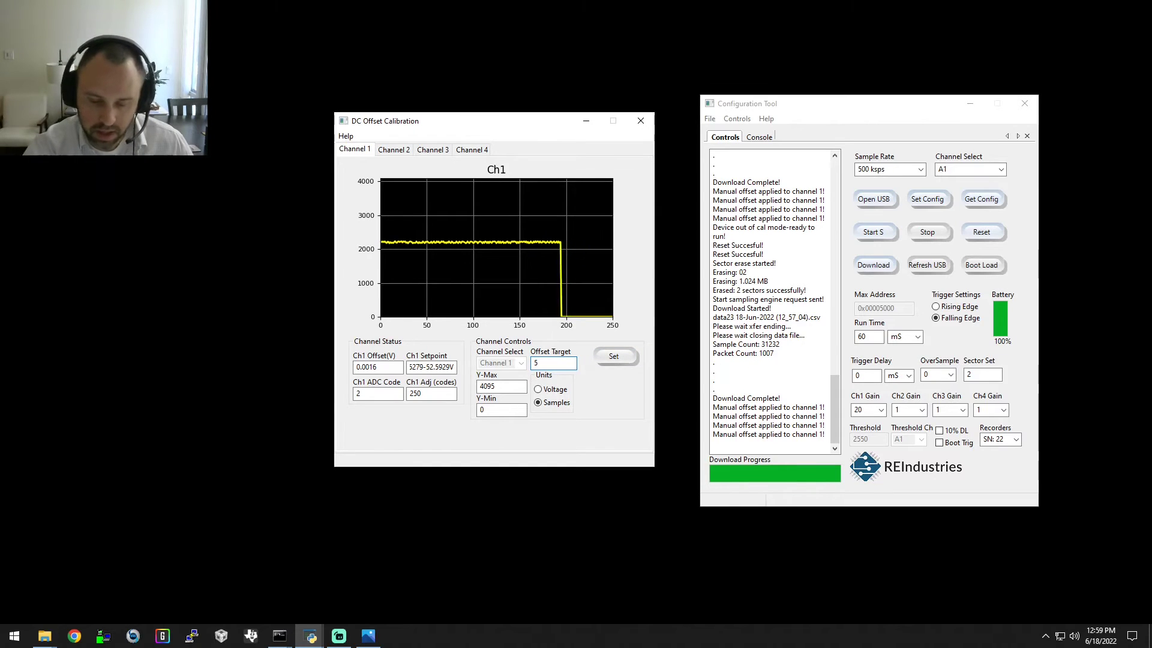
key(BackSpace)
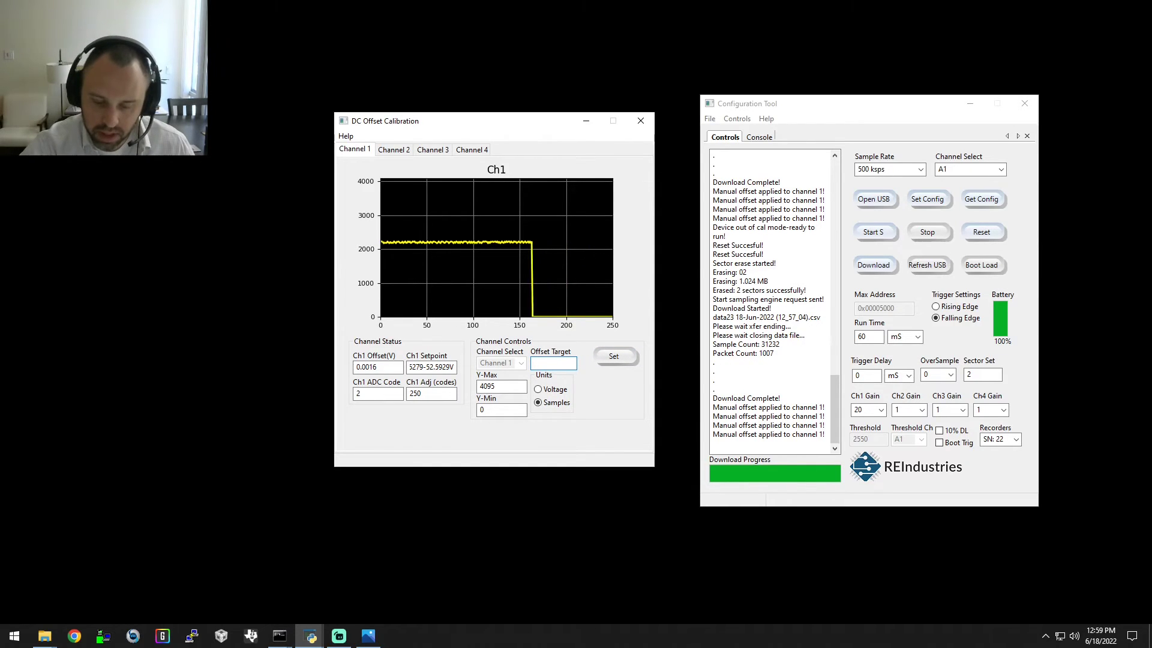
text(1300)
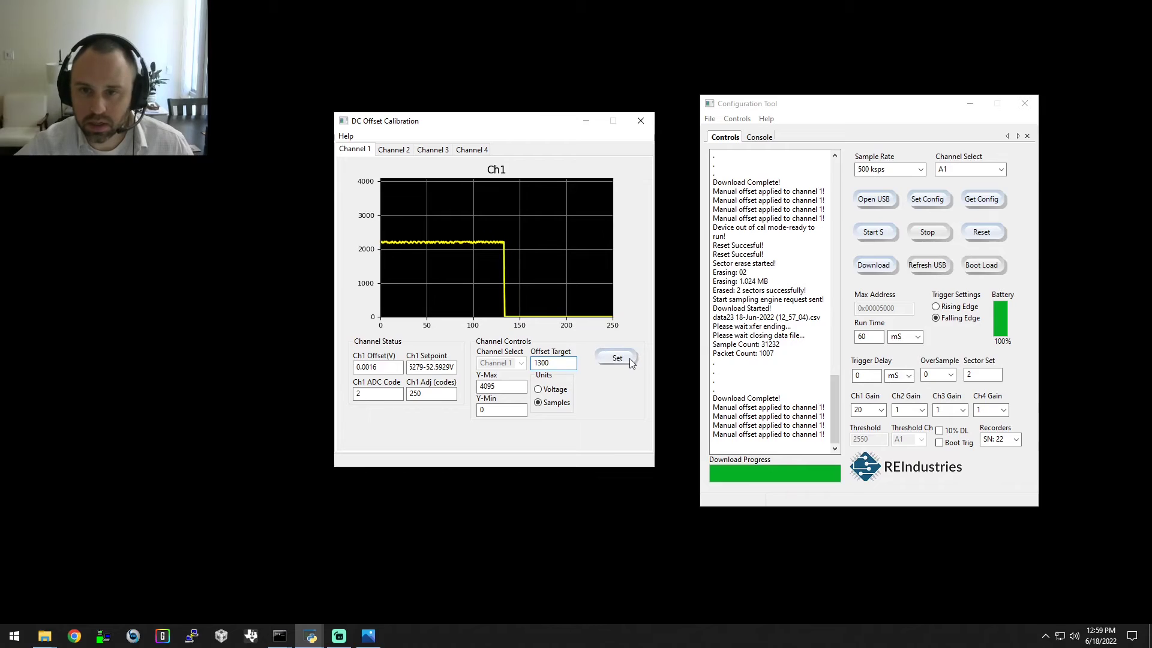
click(629, 359)
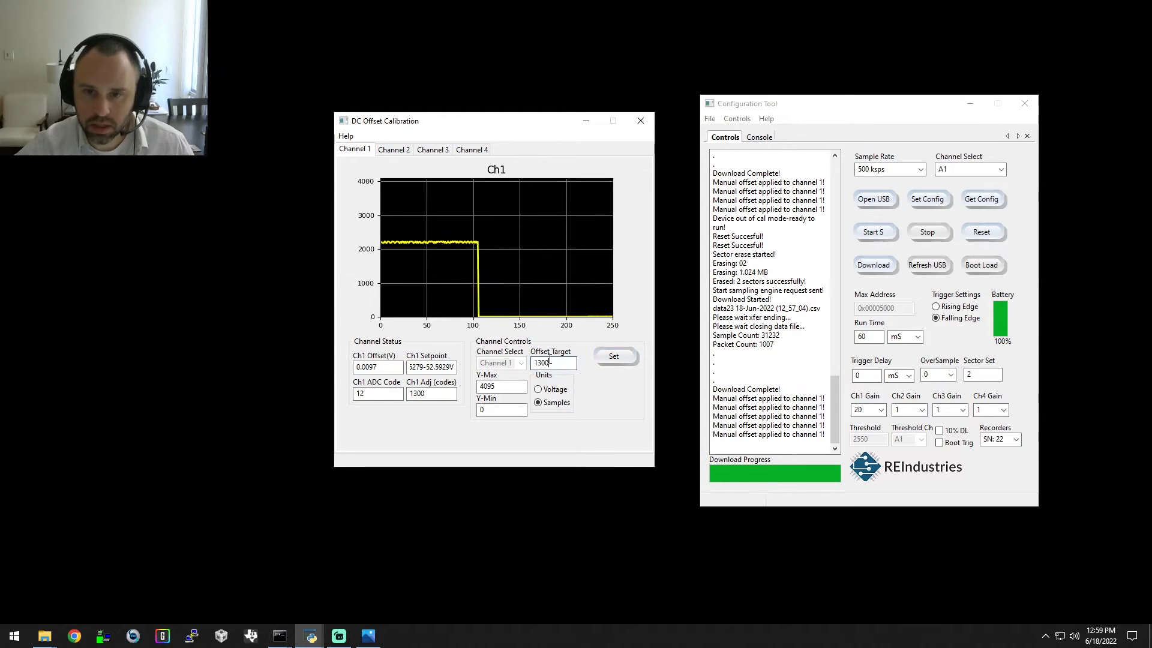
Apply offset targets 1325 and then 1355, leaving the 1355 value selected
key(BackSpace)
key(BackSpace)
text(25)
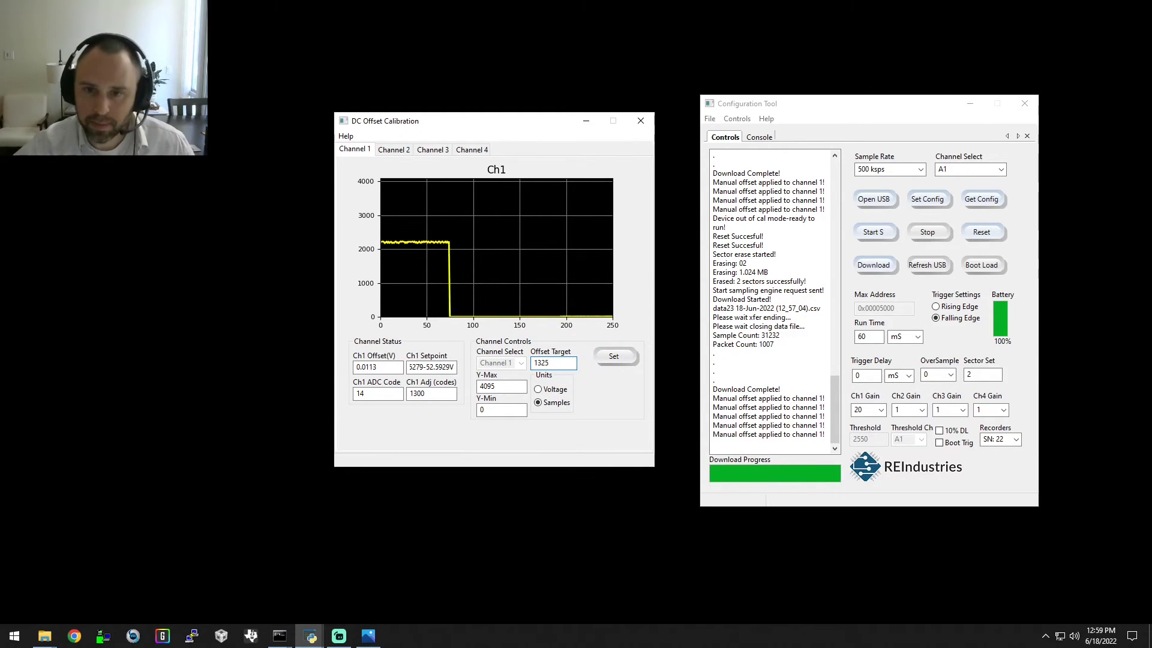
click(611, 356)
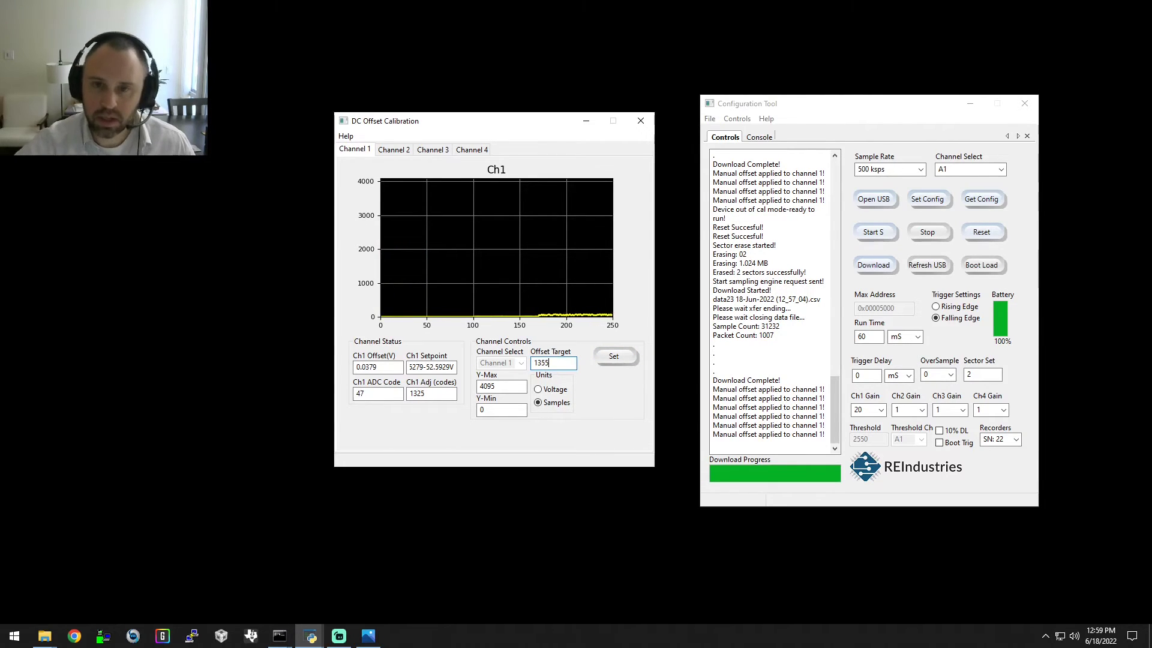
click(614, 359)
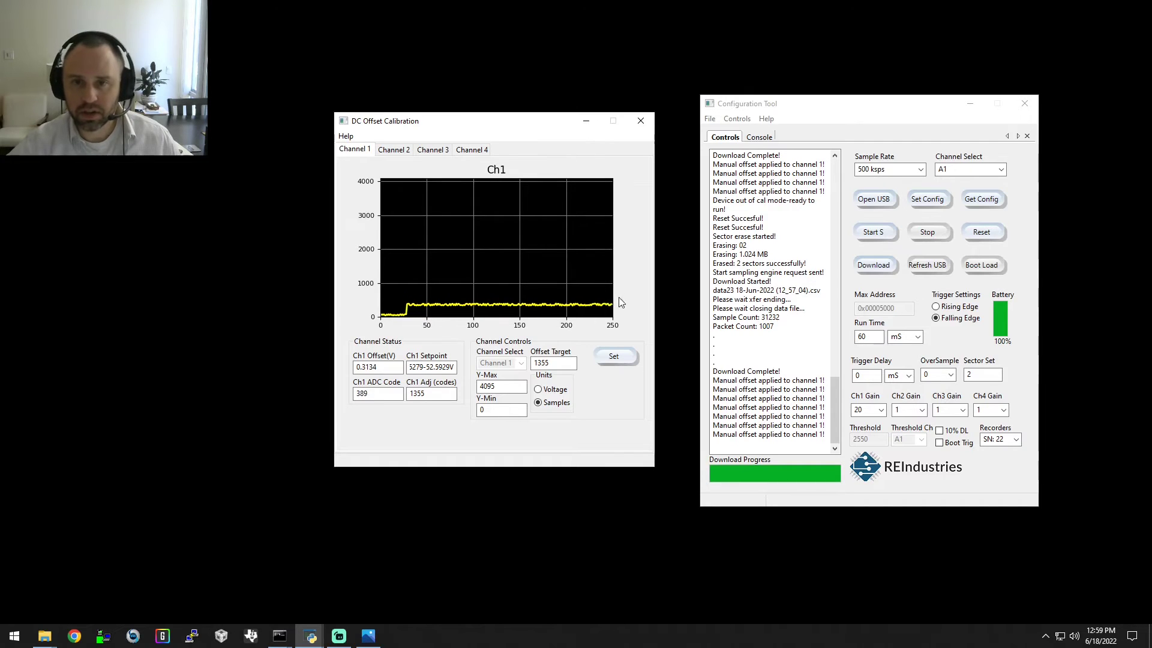
drag(557, 363, 519, 368)
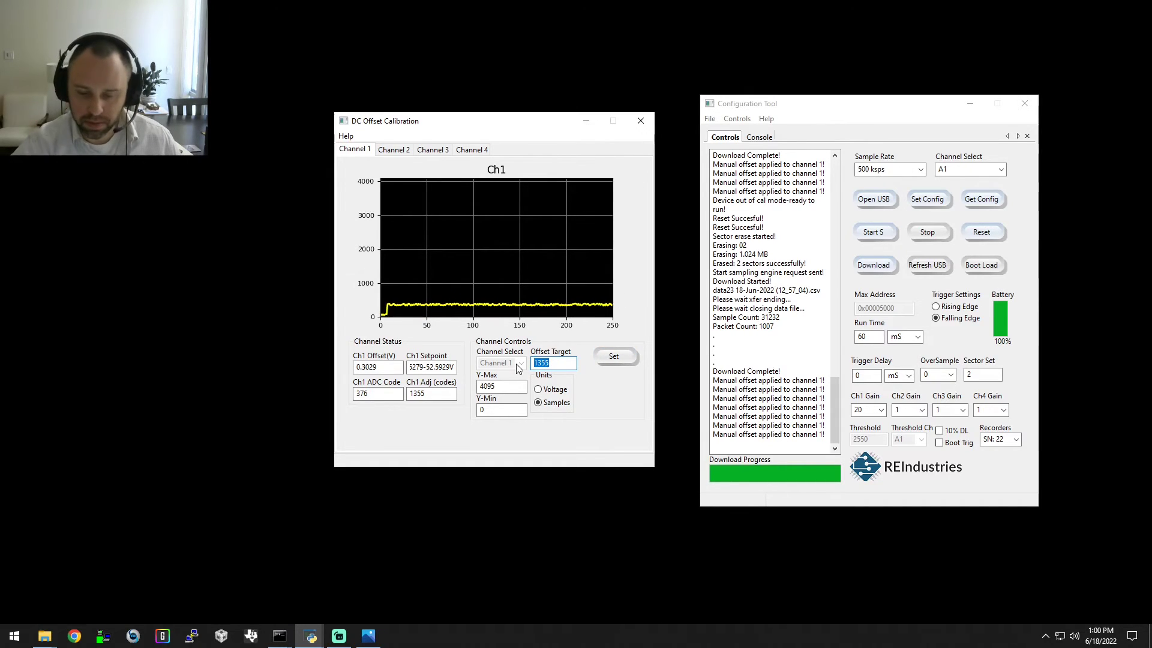
Apply a 1500-code Channel 1 offset target, then set it back to 1445
text(1500)
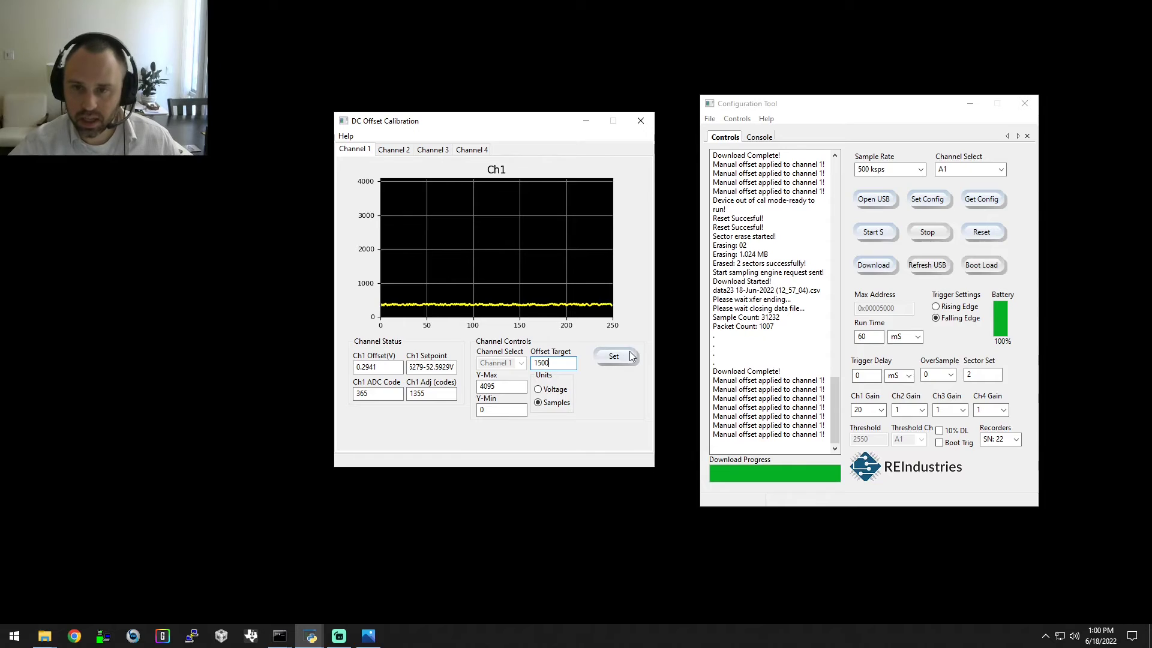
click(626, 358)
click(623, 361)
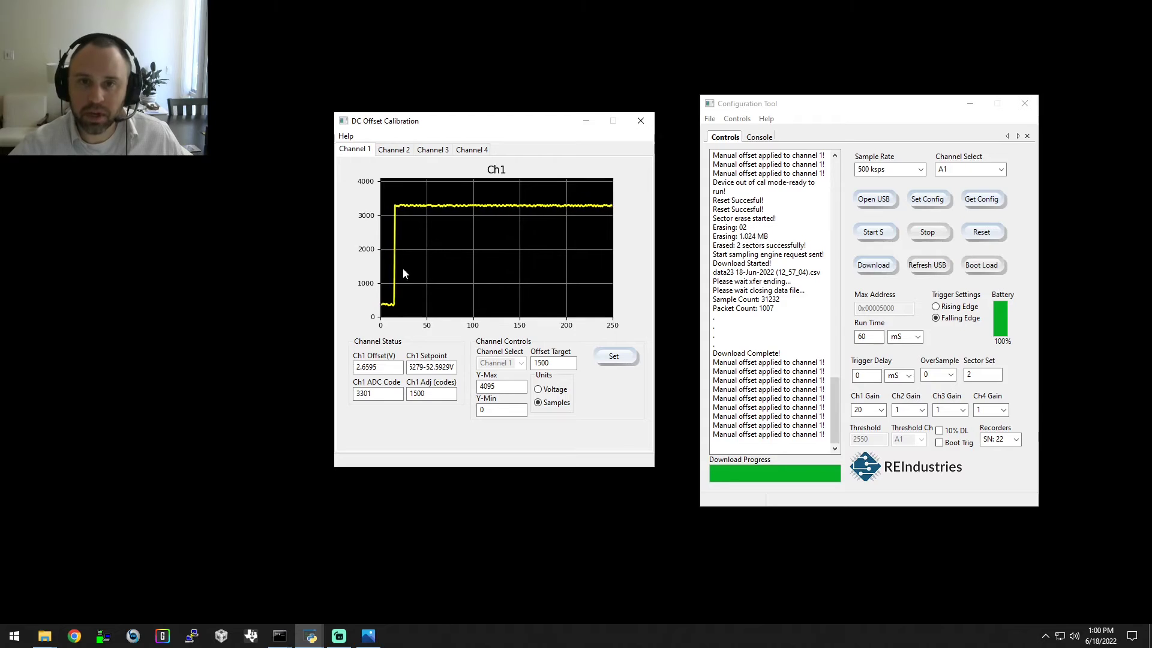
drag(548, 363, 510, 361)
text(14)
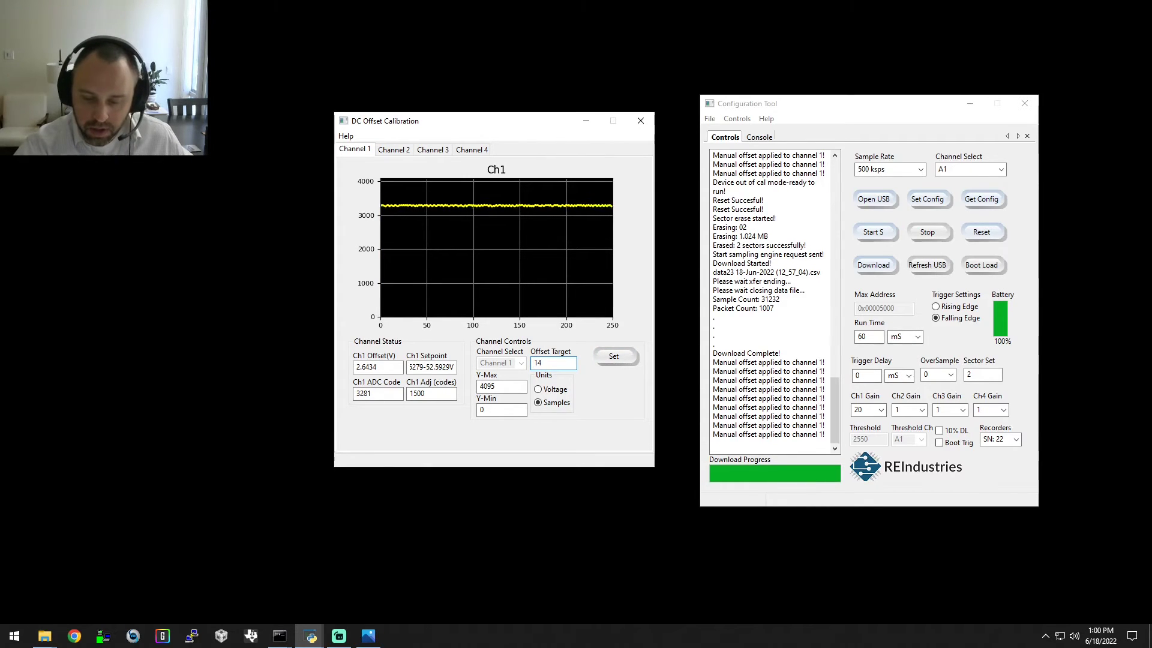
text(45)
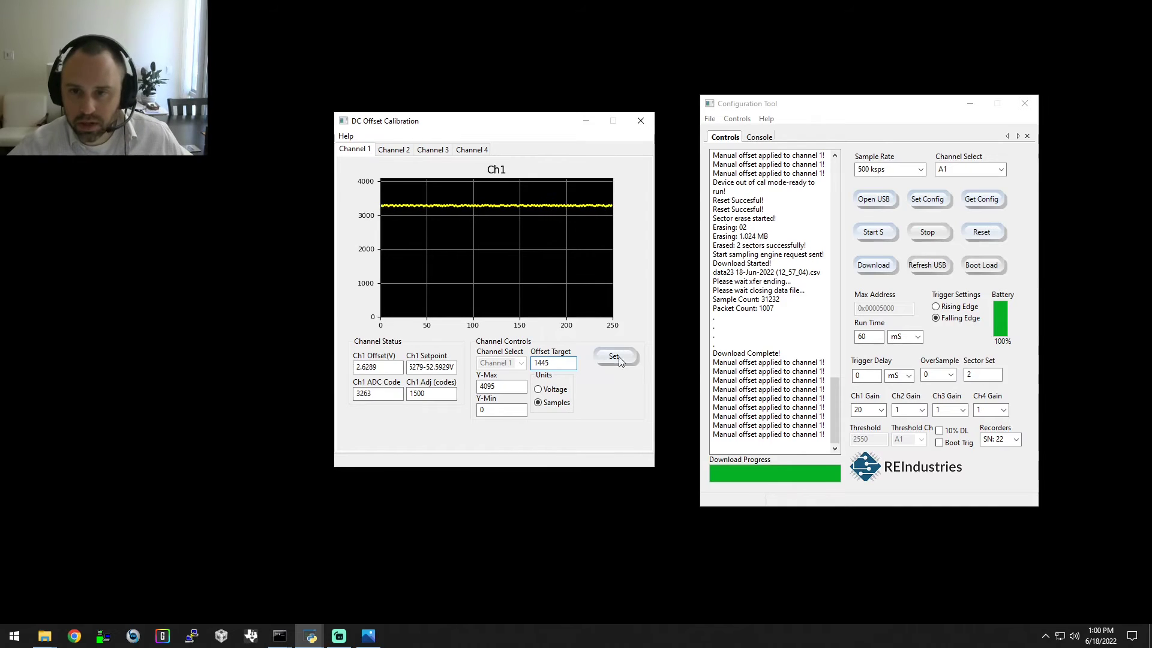
click(613, 357)
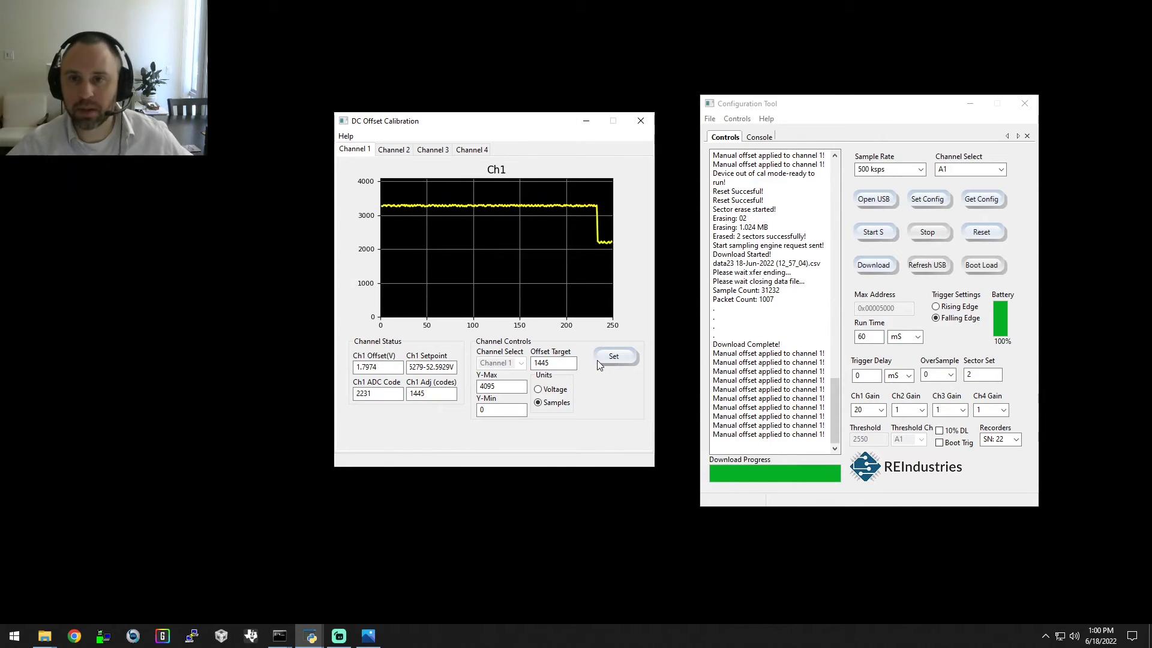
Close the DC Offset Calibration window and sector-erase the recorder's memory
click(641, 123)
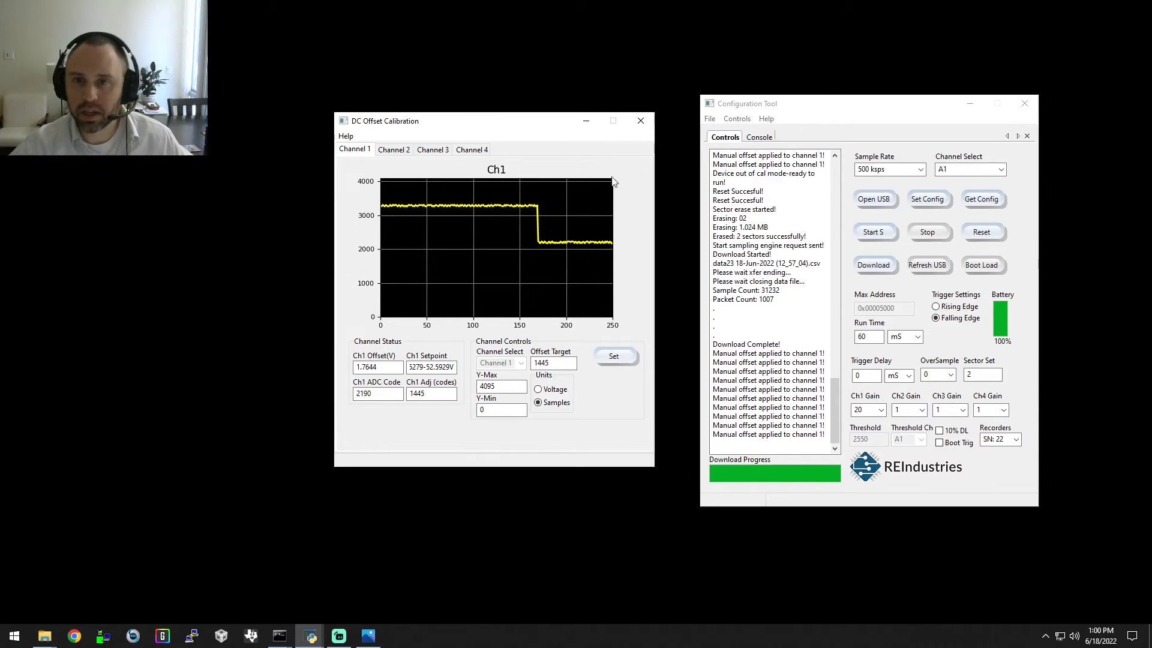
click(739, 119)
mouse_move(774, 146)
click(855, 148)
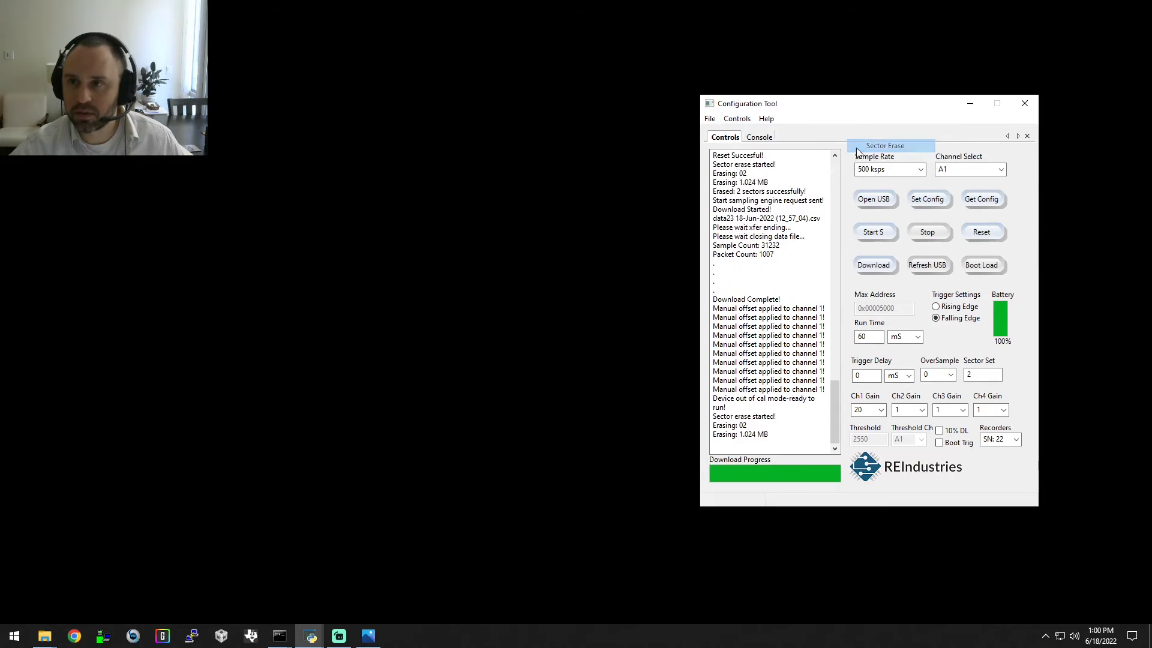
Reset the recorder, record a new run and download it as data24
click(982, 234)
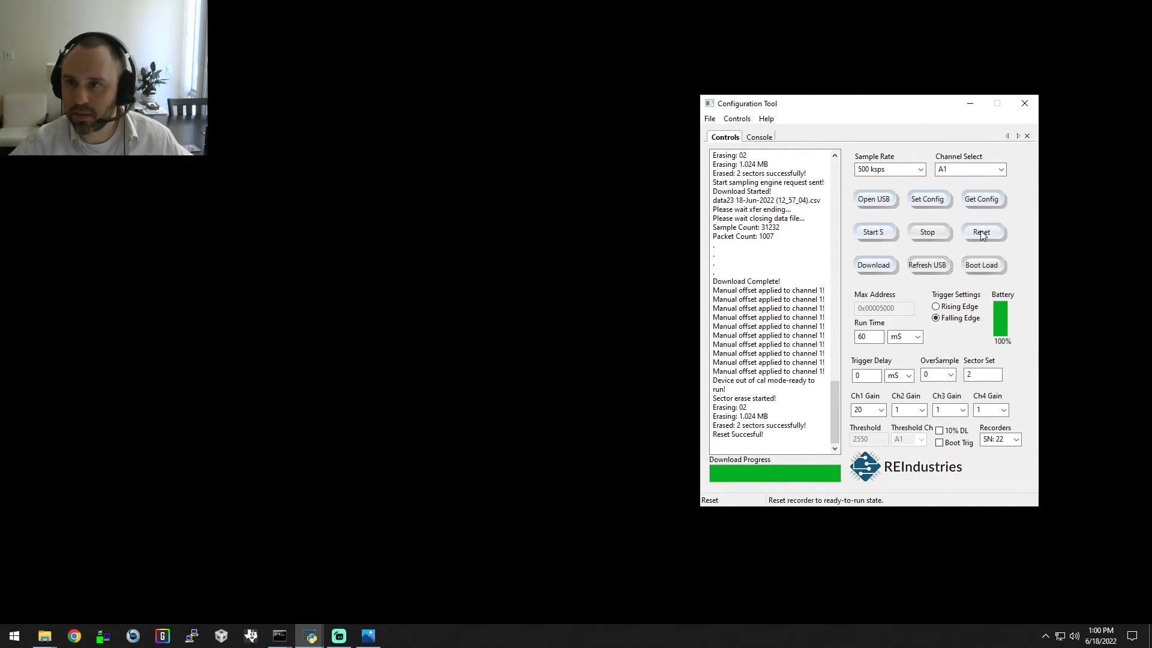
click(864, 237)
click(866, 265)
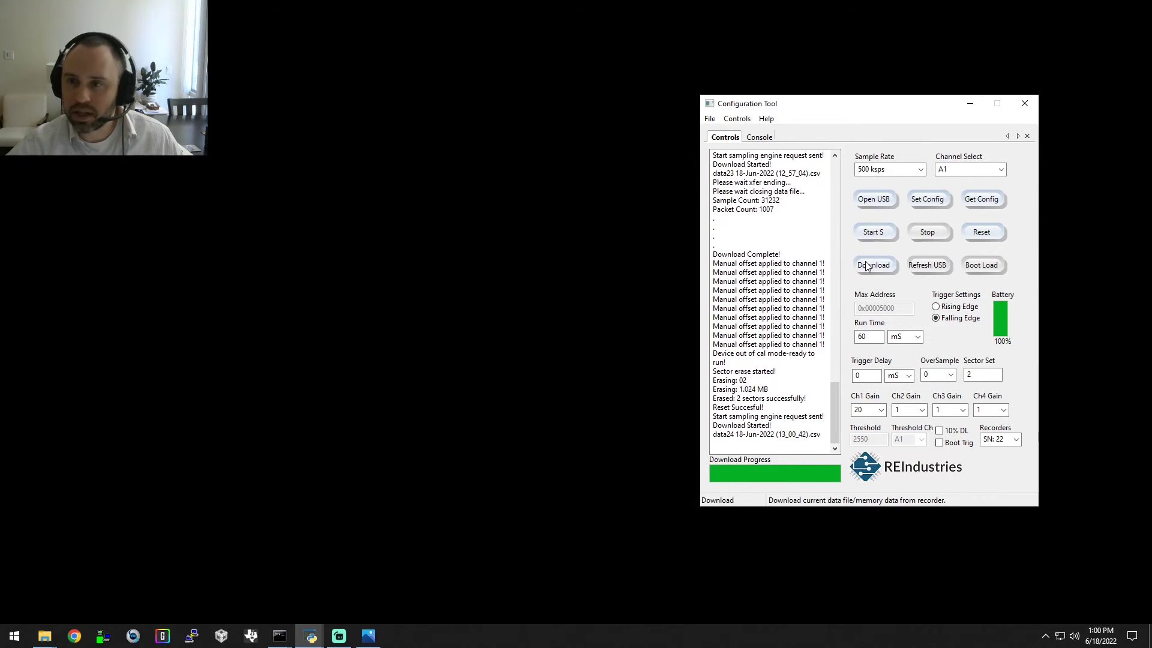
click(310, 636)
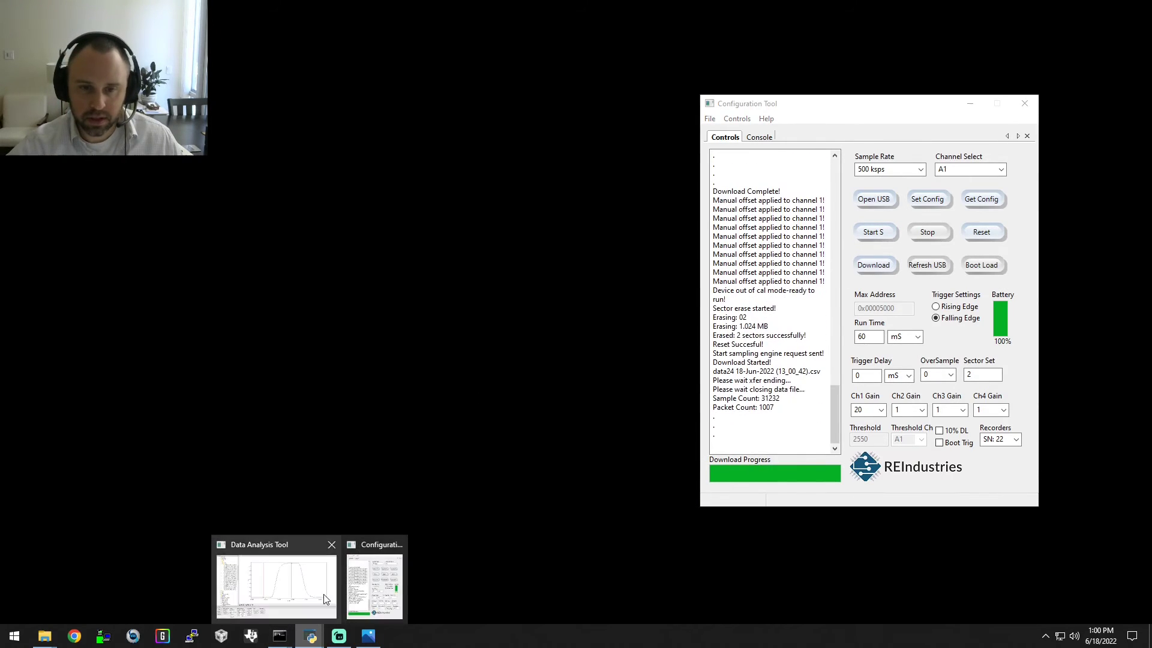
Plot the data24 recording to check the clipping, then minimize the Data Analysis Tool
click(327, 598)
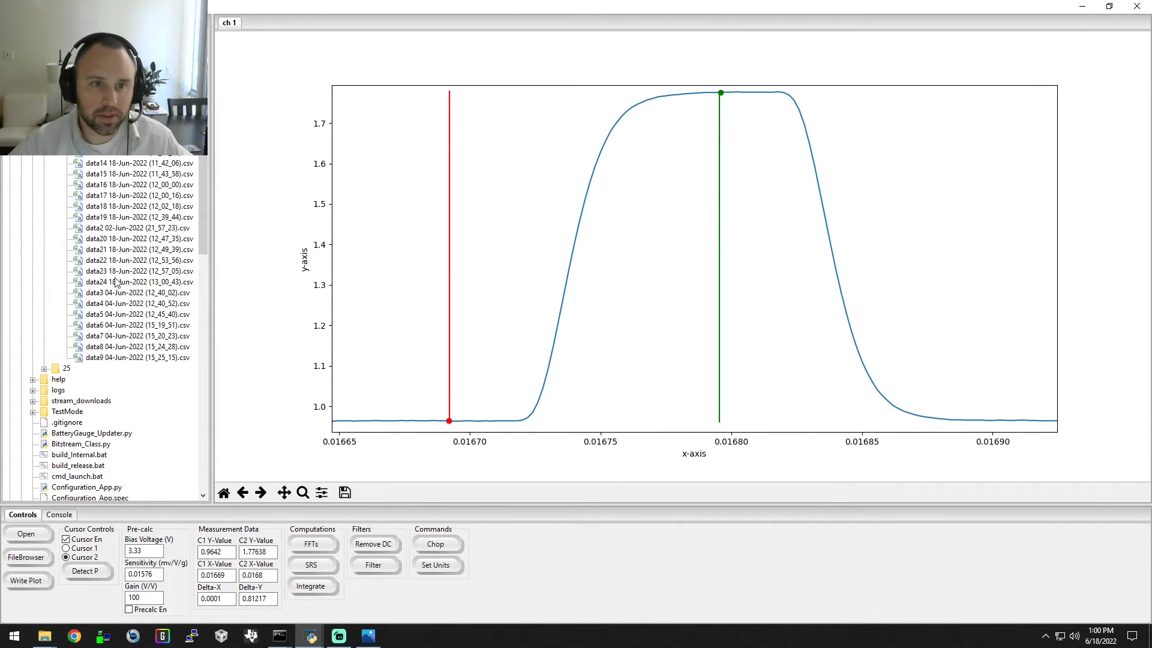
double_click(110, 285)
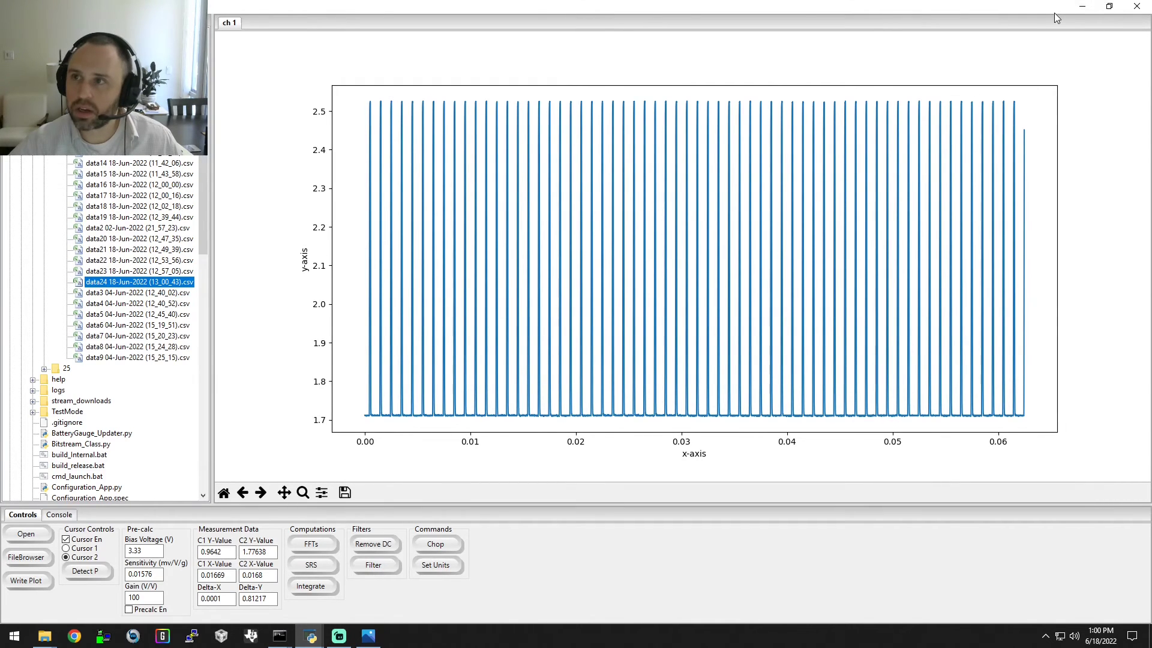
click(1074, 8)
Open the Offset Cal HUD and apply a 1465-code Channel 1 offset target
click(738, 120)
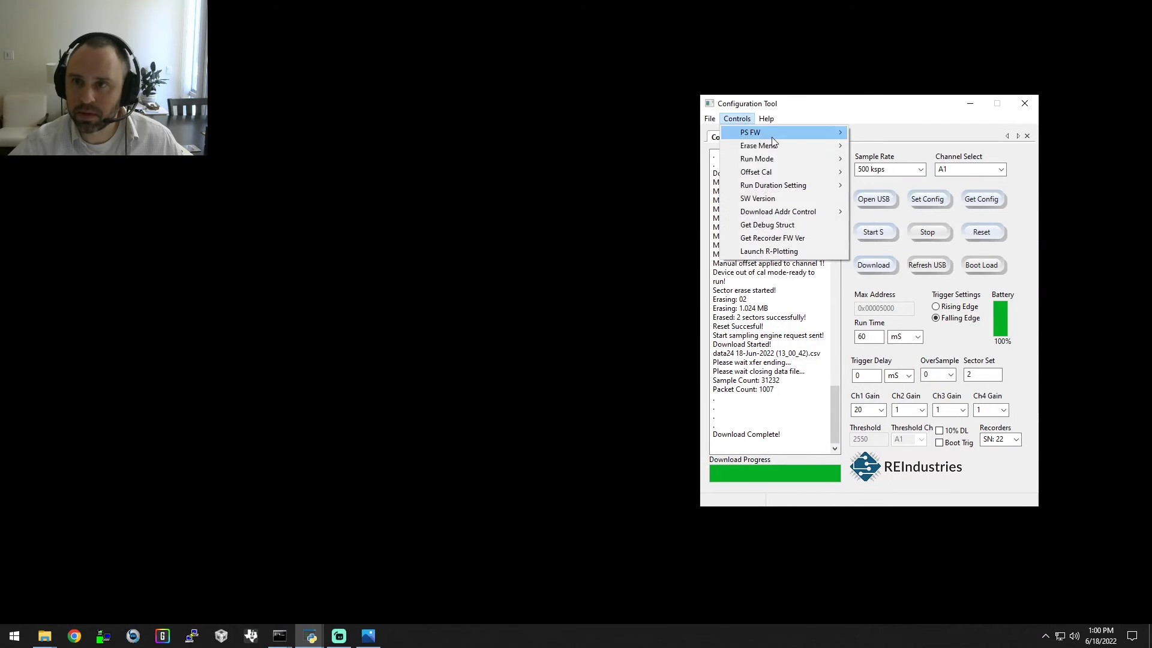
click(853, 172)
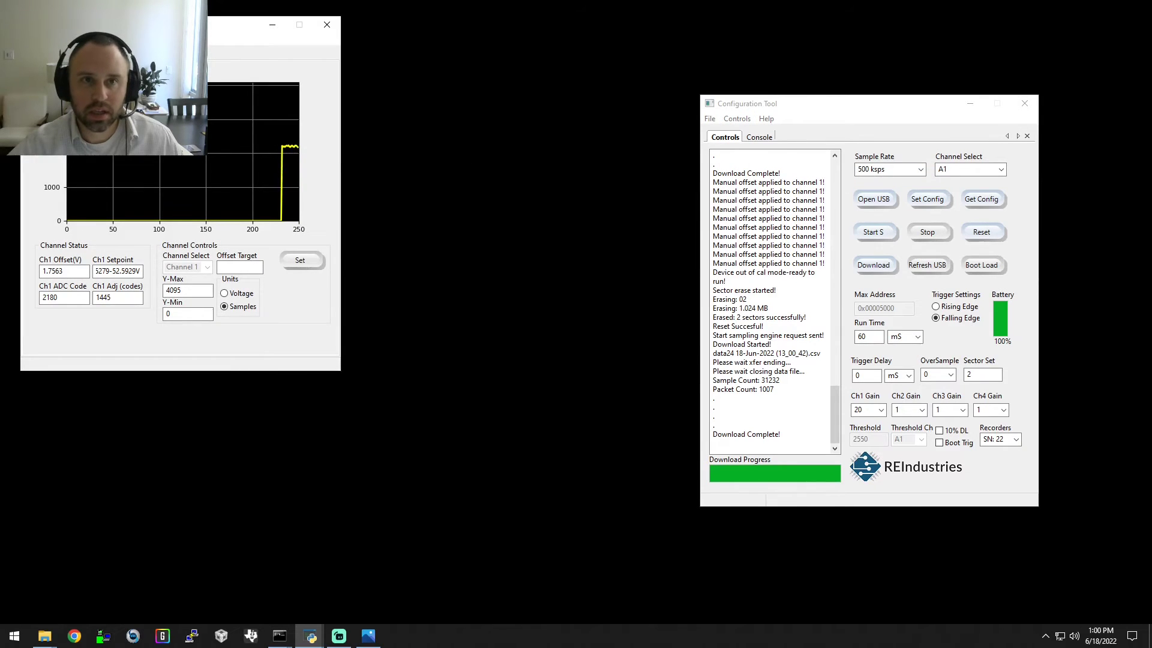
drag(150, 24, 481, 147)
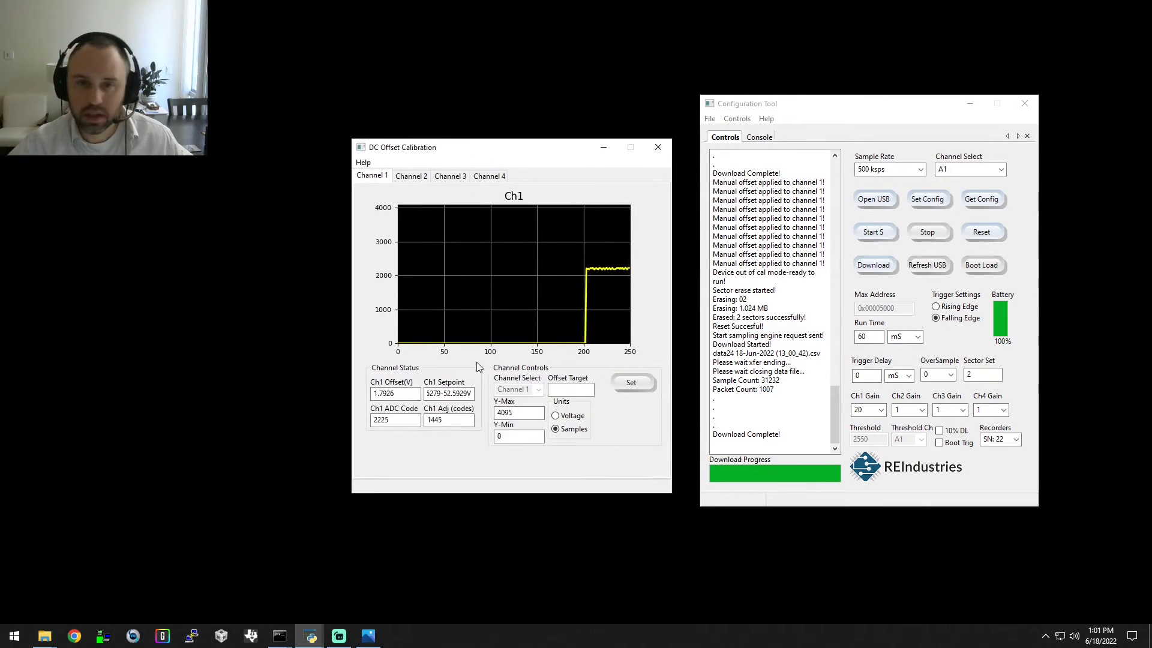
click(575, 389)
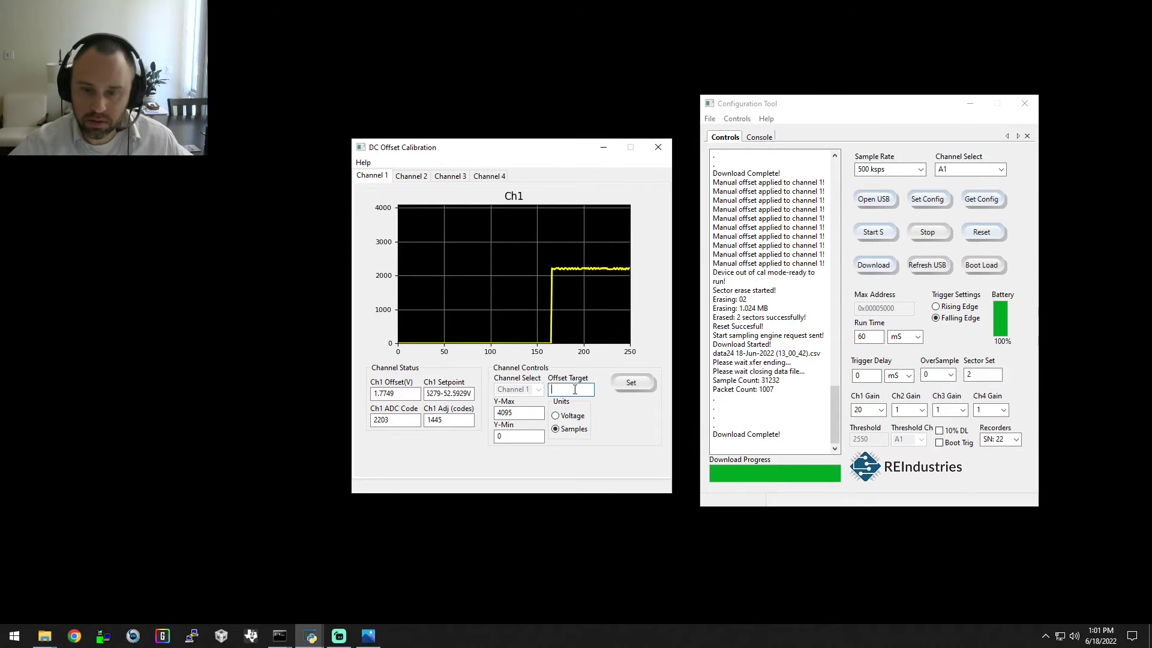
text(1465)
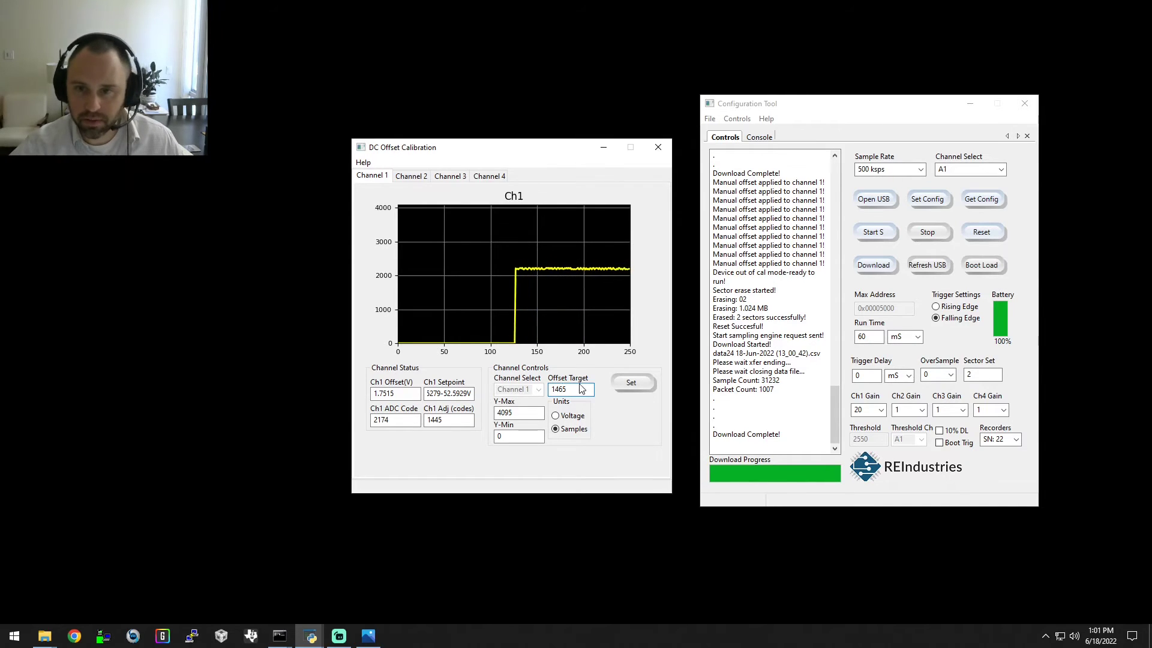
click(621, 383)
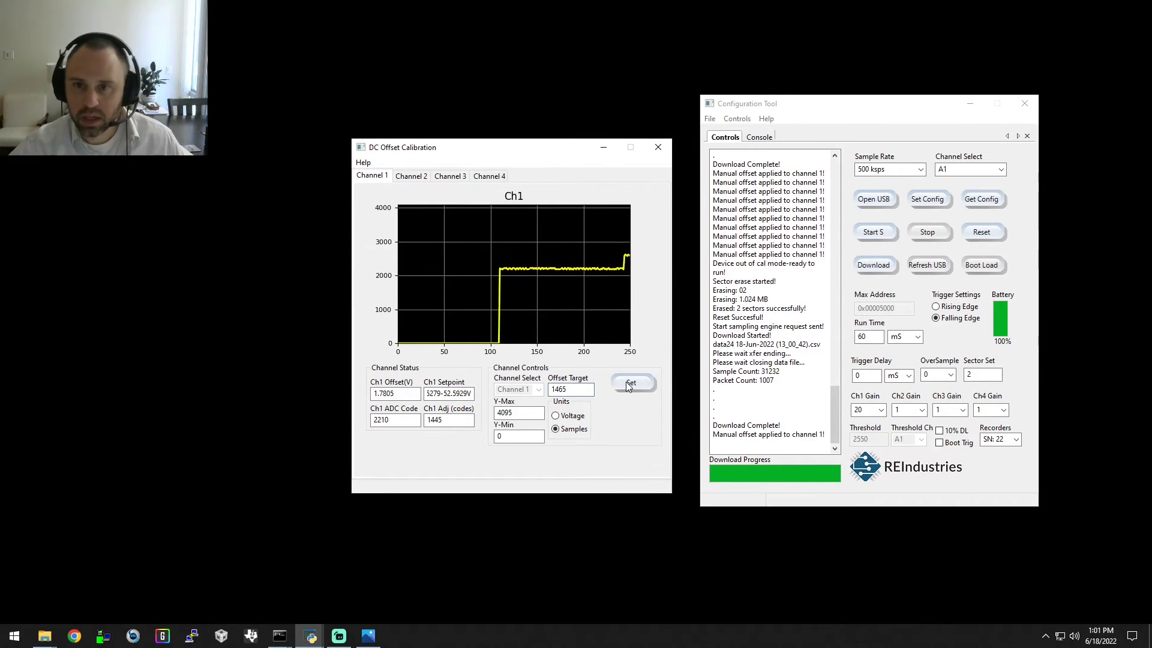
Raise the Channel 1 offset target to 1485 and apply it
click(569, 390)
key(BackSpace)
key(BackSpace)
text(85)
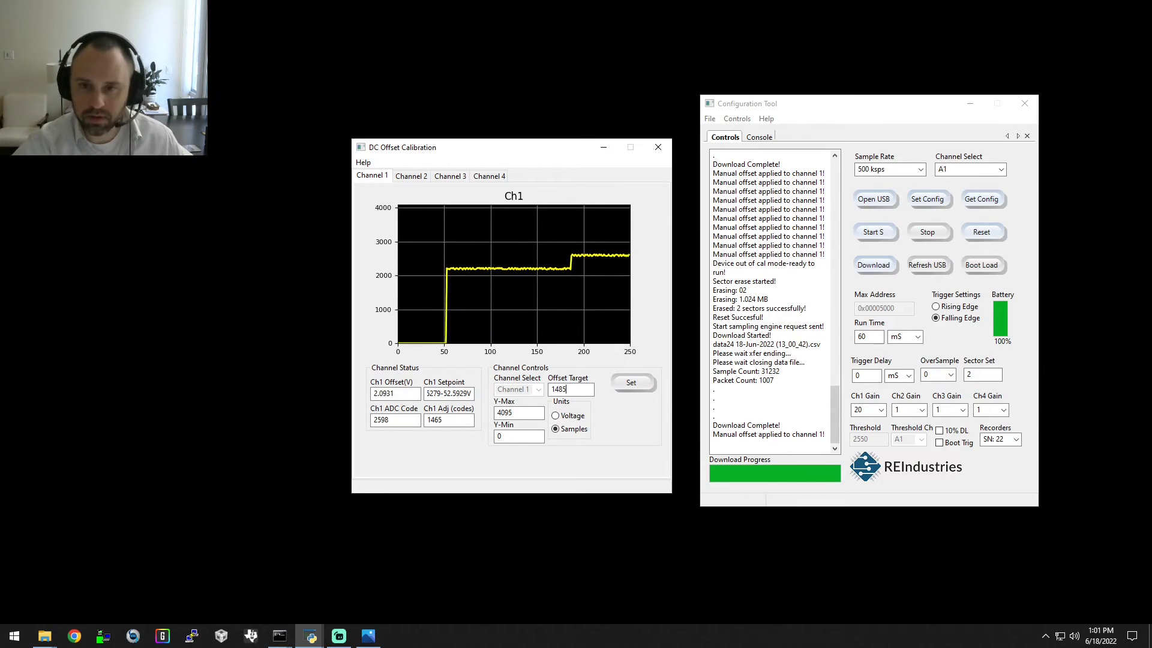
click(639, 387)
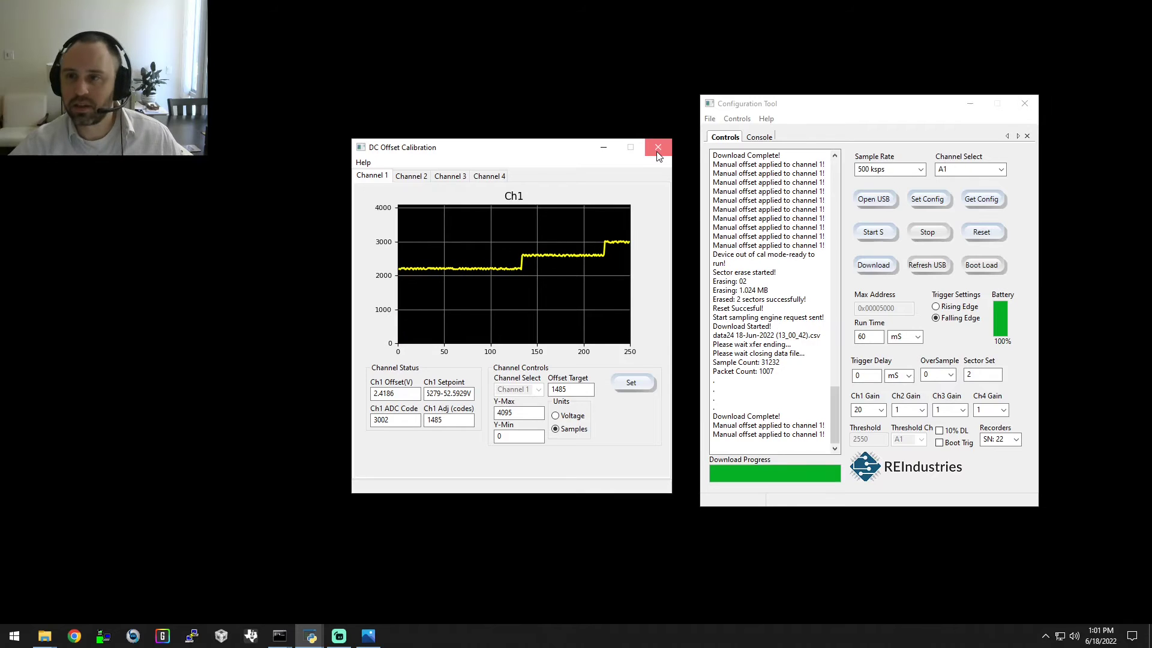
Close the offset calibration window, then erase and reset the recorder
click(737, 119)
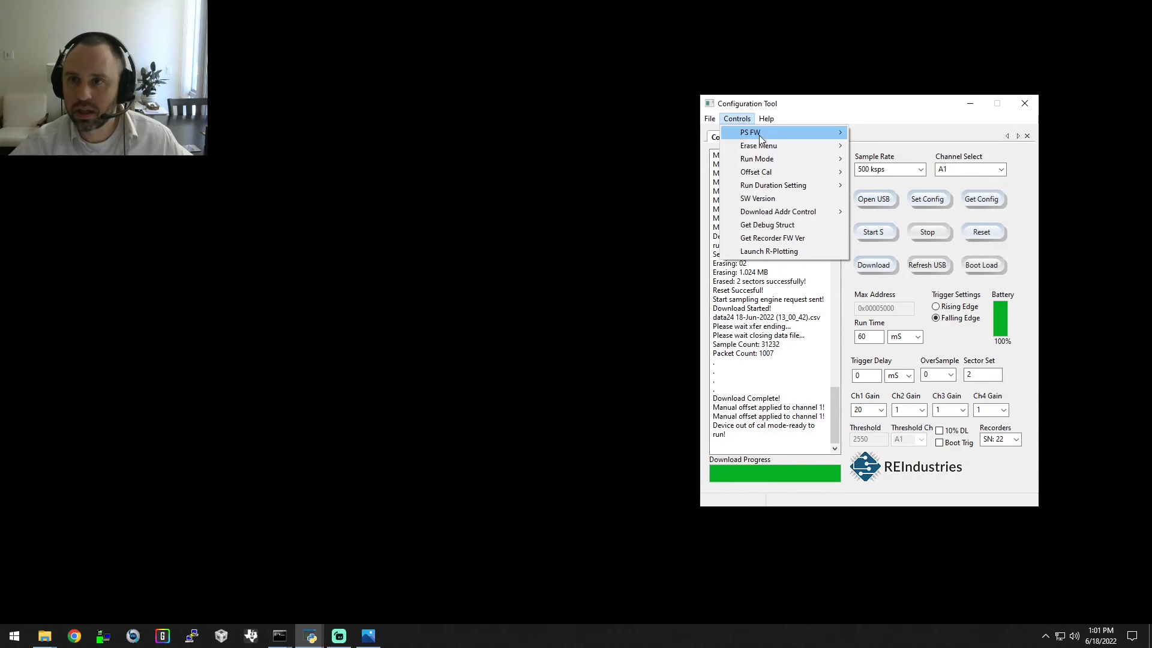
click(855, 146)
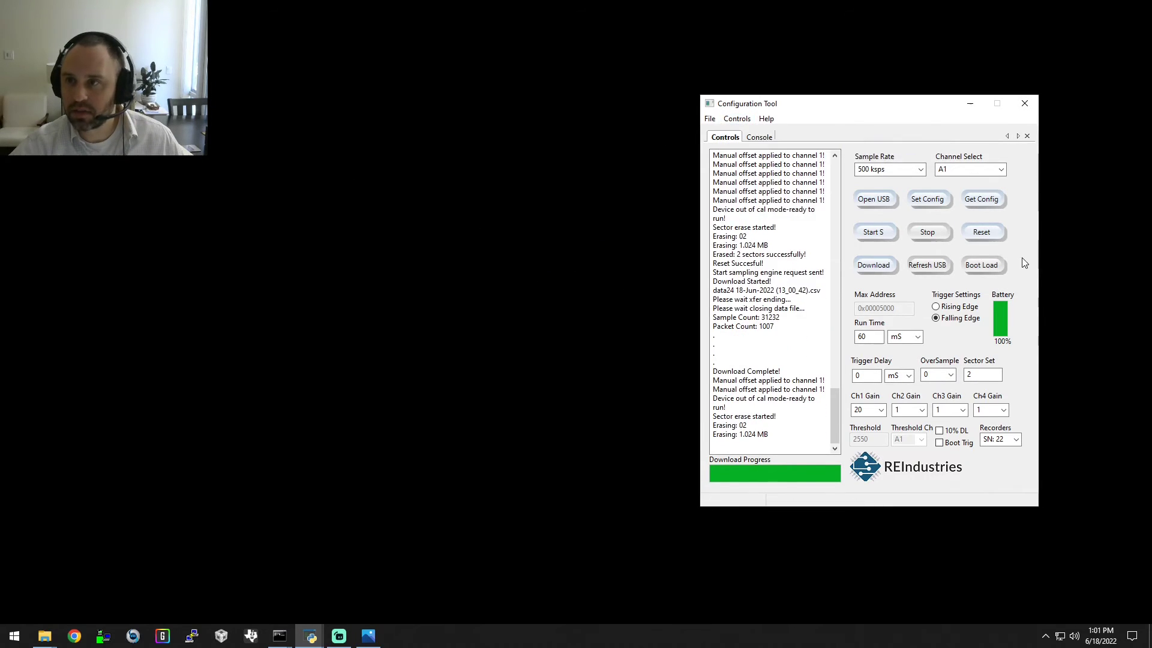
click(971, 234)
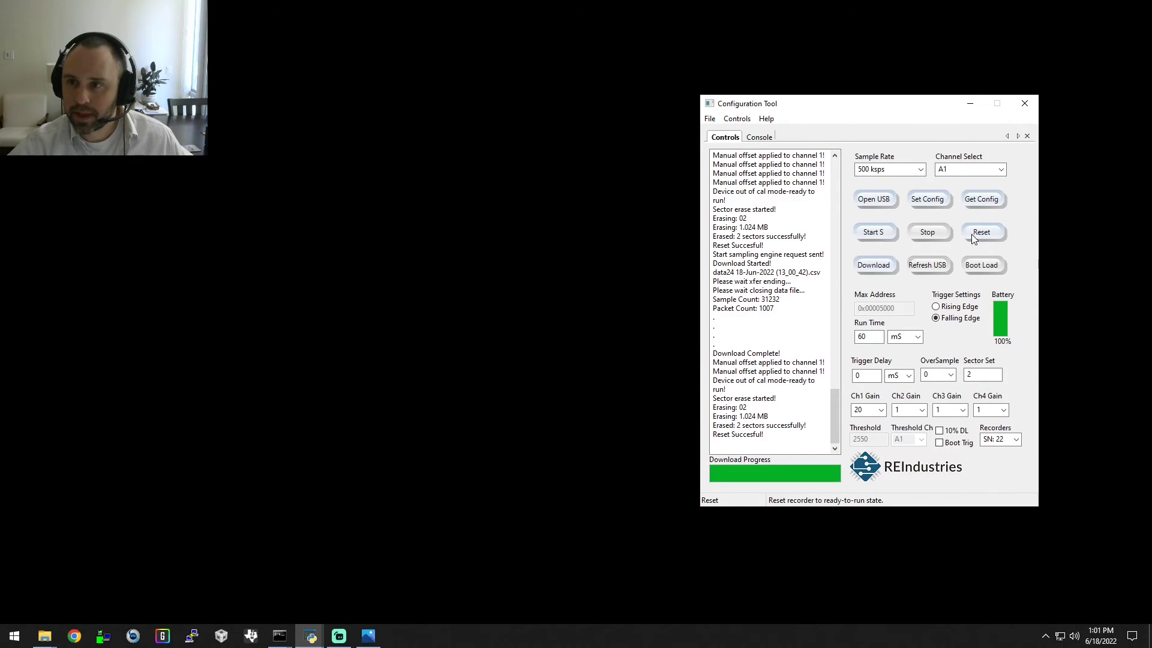
Record a new sampling run, download it as data25, and bring up the Data Analysis Tool
click(862, 238)
click(874, 265)
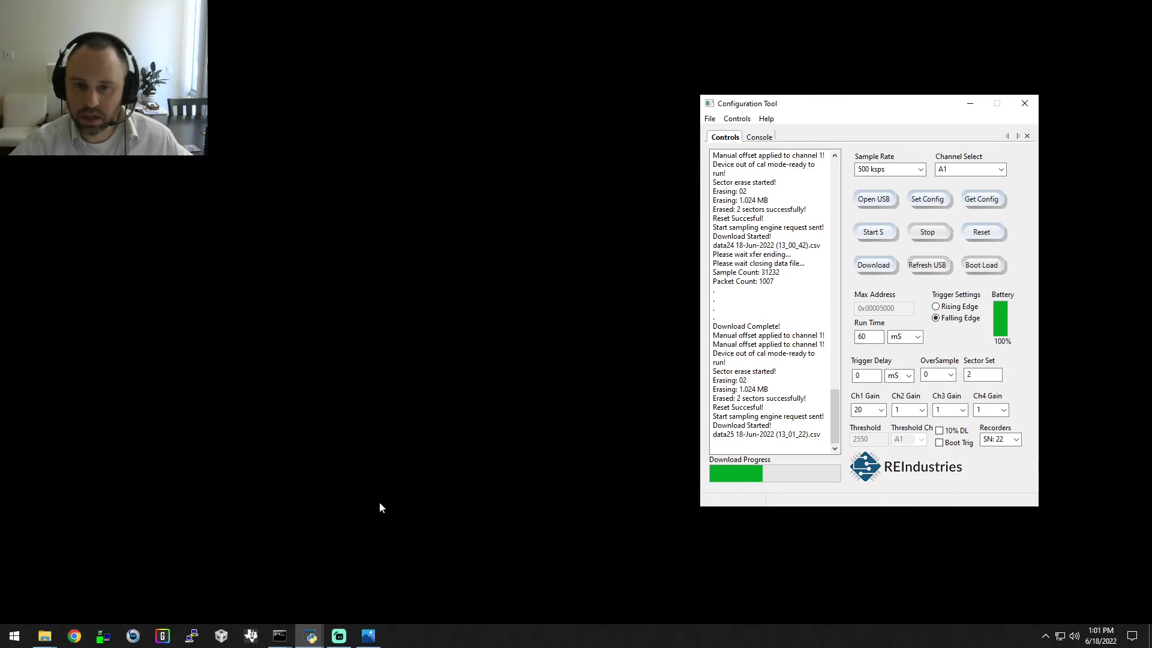
click(310, 637)
click(282, 583)
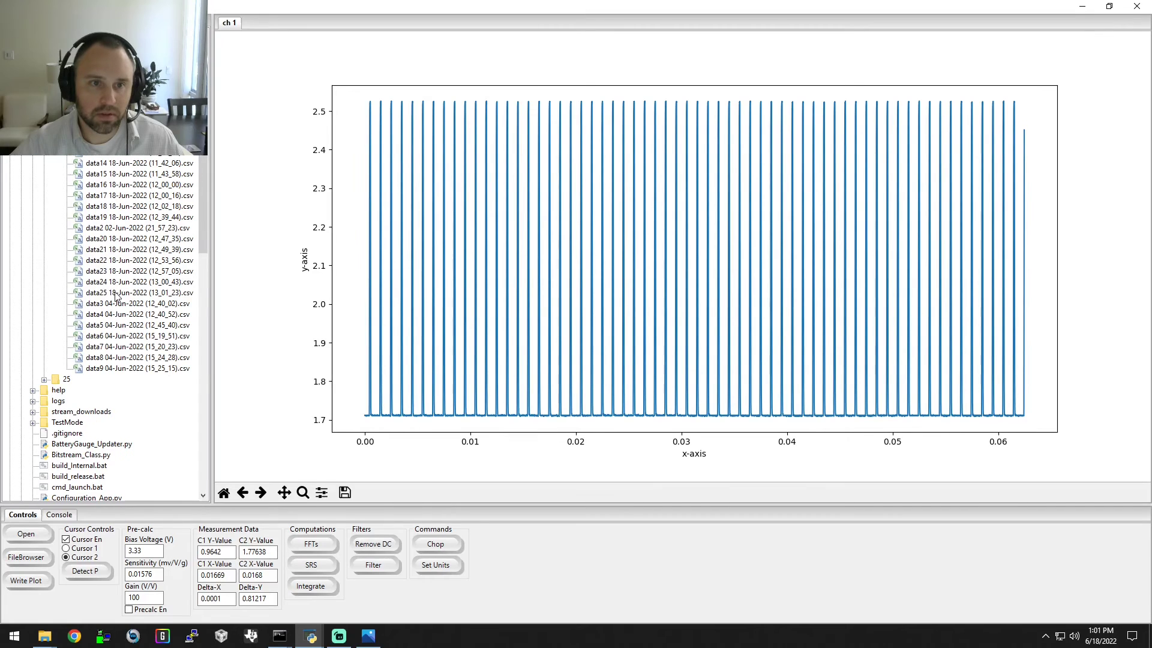
Plot the data25 file, whose pulses now run from about 2.35 to 3.16
click(116, 293)
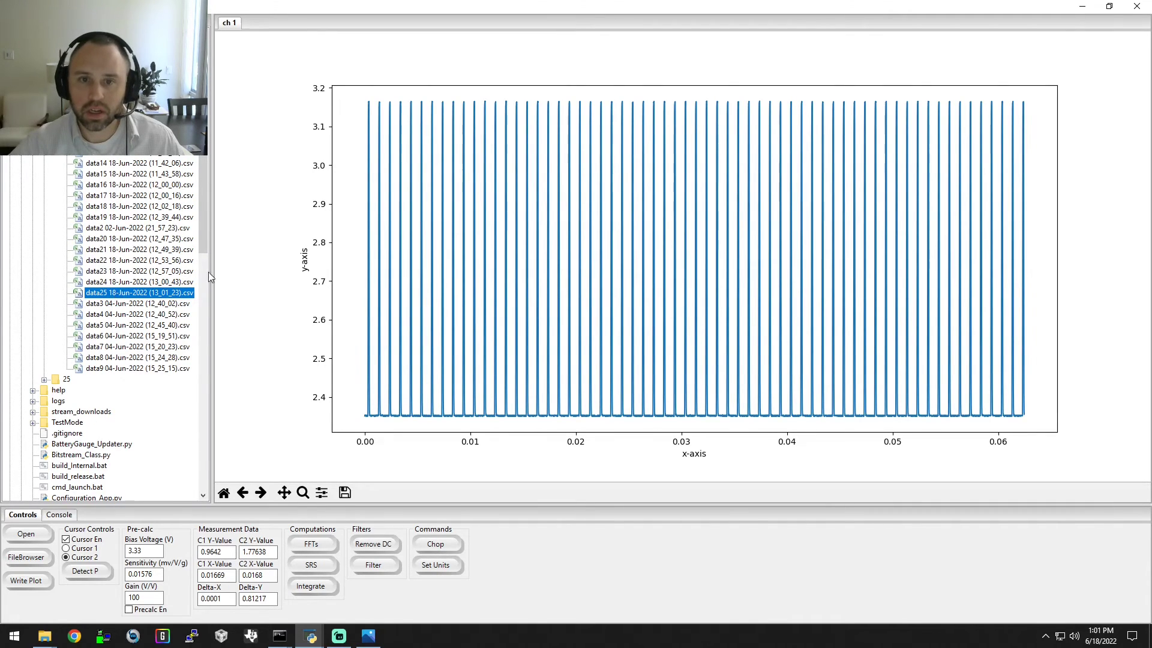
Back in the Configuration Tool, open the Offset Cal HUD and apply a 1498-code offset target
click(1083, 7)
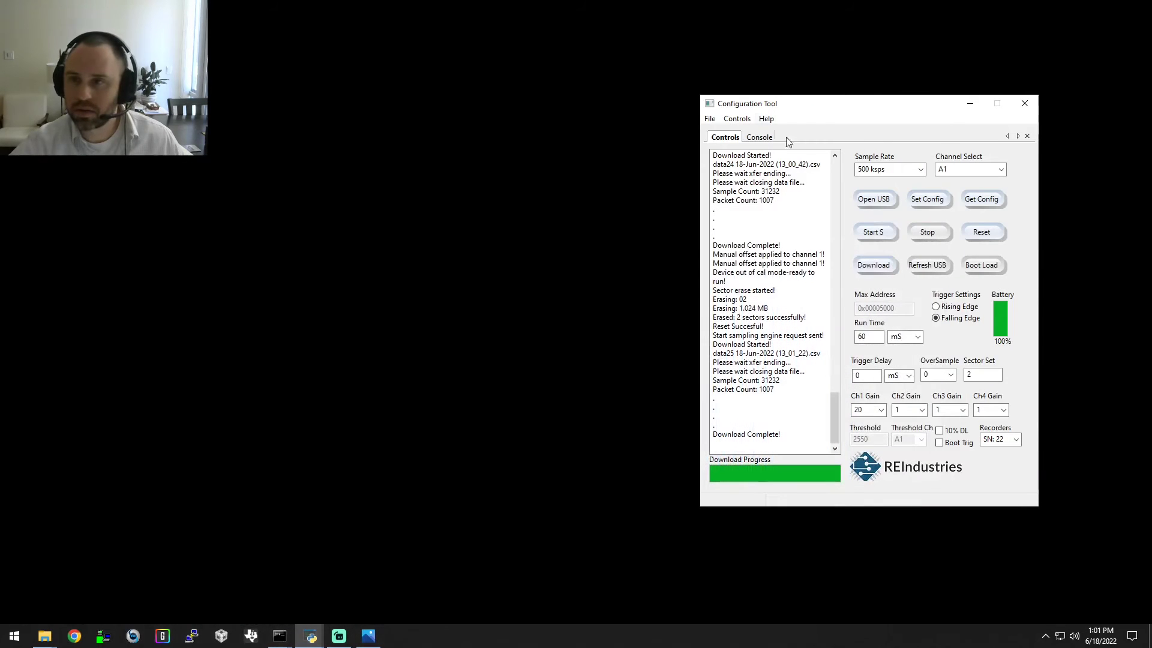
click(748, 120)
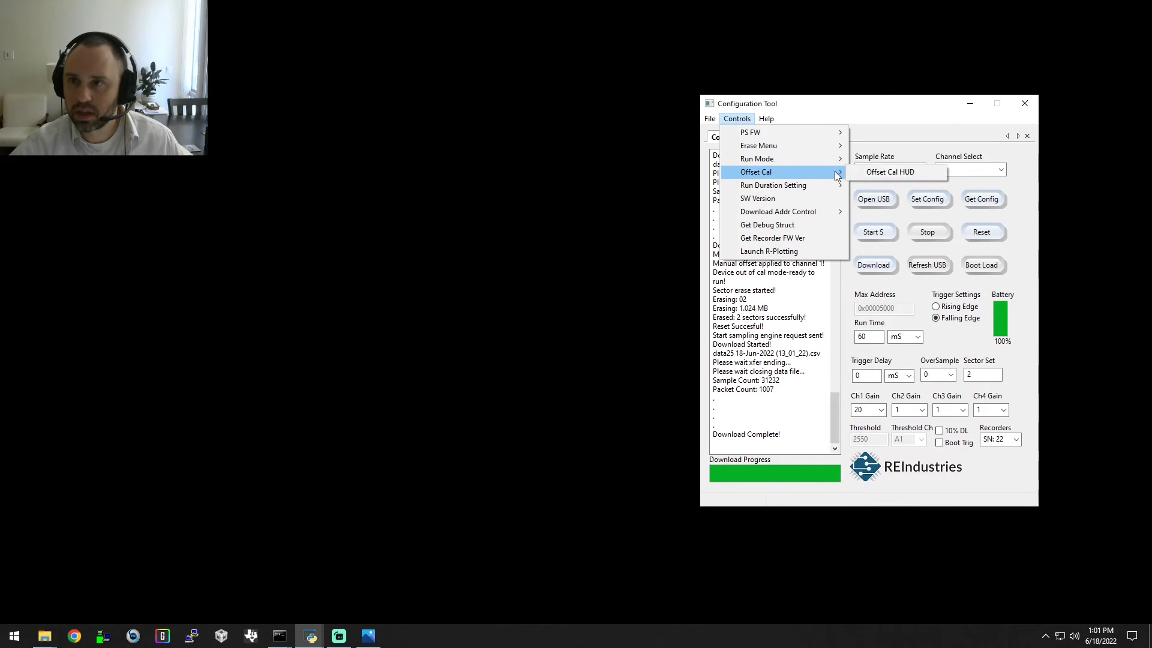
click(865, 173)
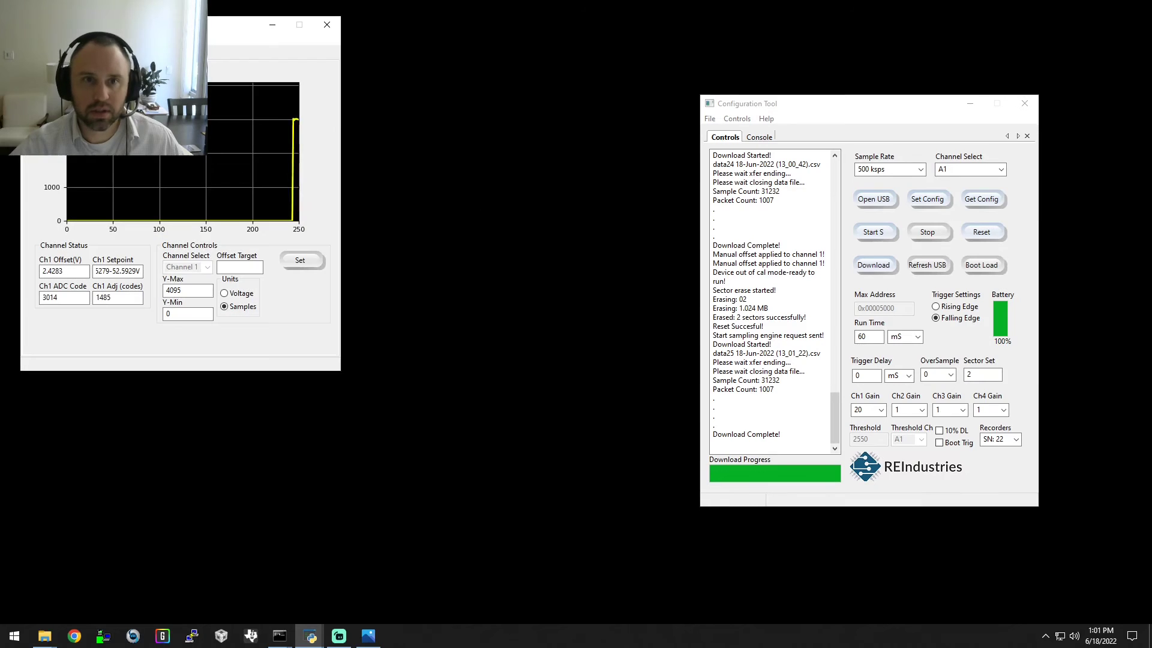
drag(170, 22, 407, 161)
click(488, 405)
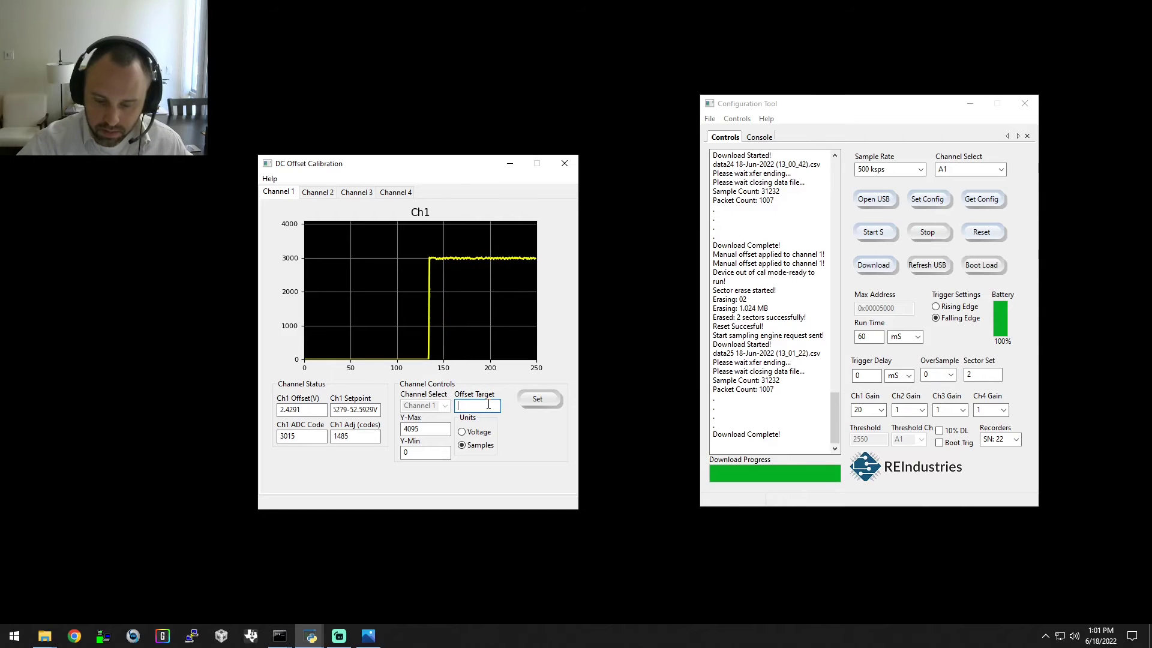
text(15)
key(BackSpace)
key(BackSpace)
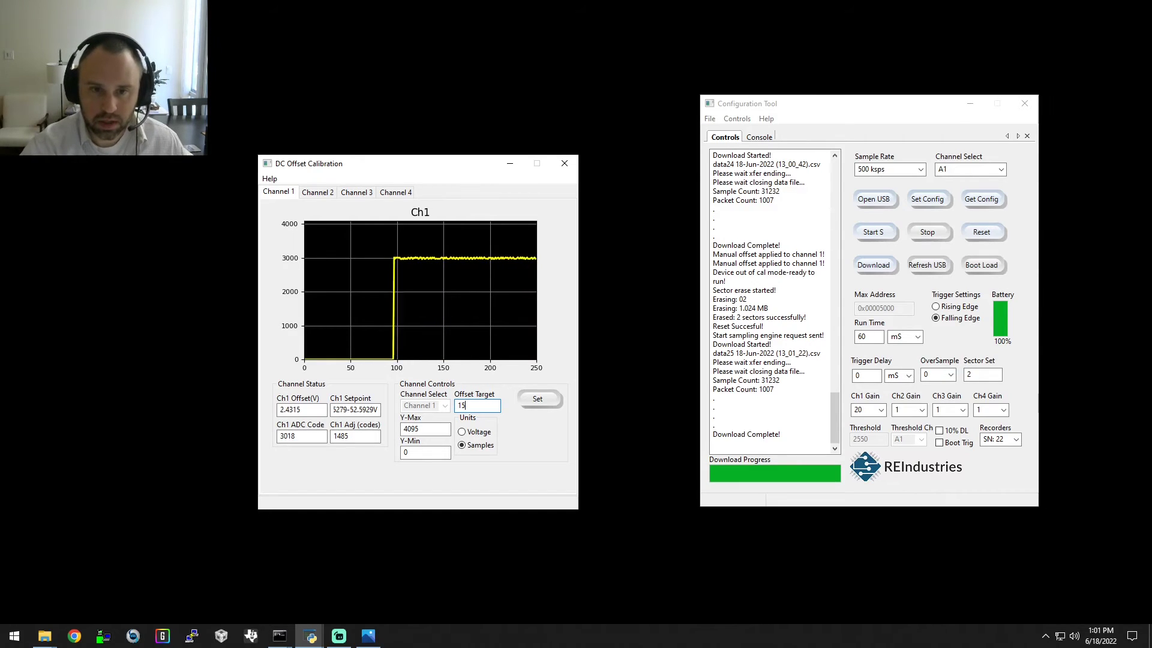
text(1)
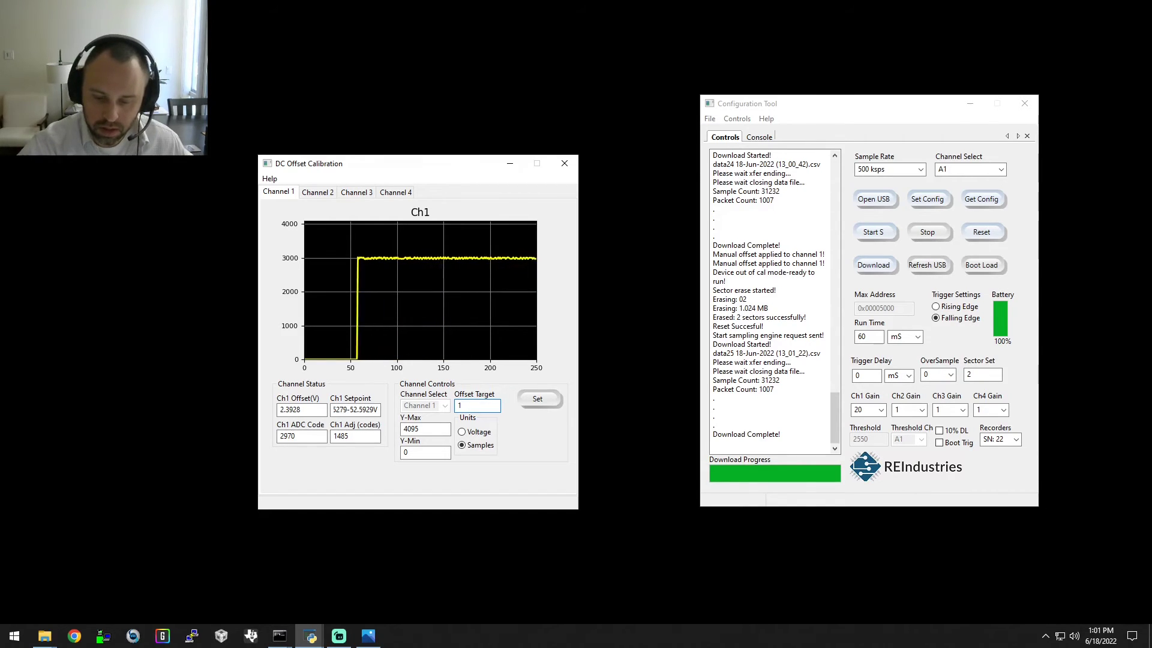
text(498)
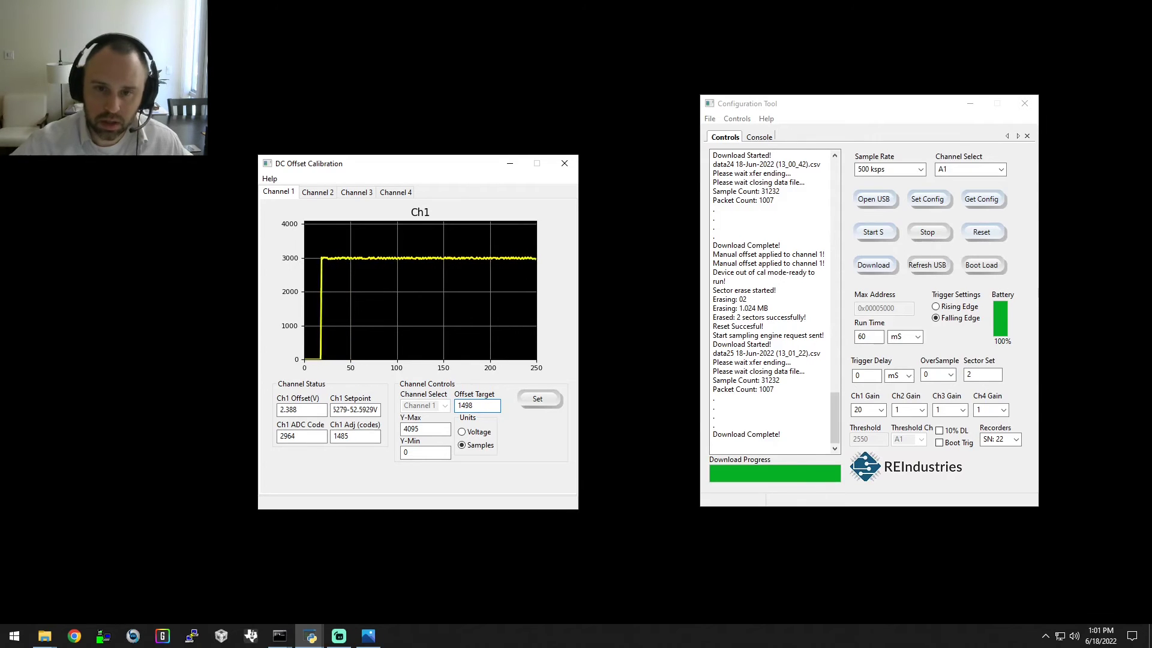
click(537, 402)
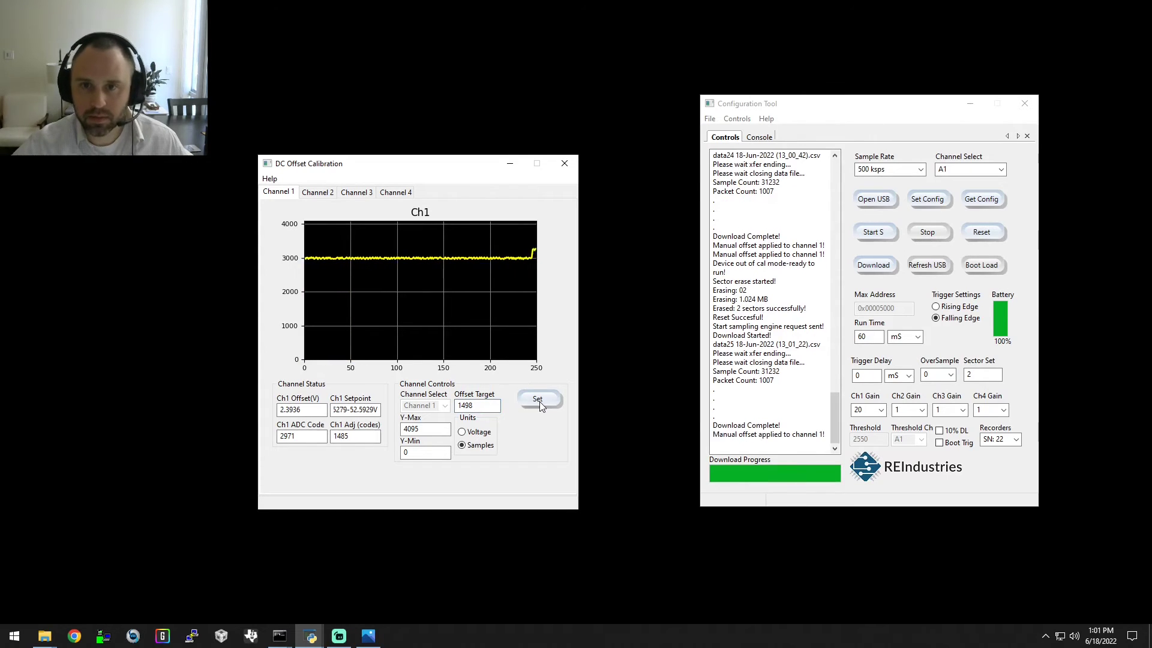
Change the Channel 1 offset target to 1510 and apply it
drag(483, 406, 451, 406)
text(152)
key(BackSpace)
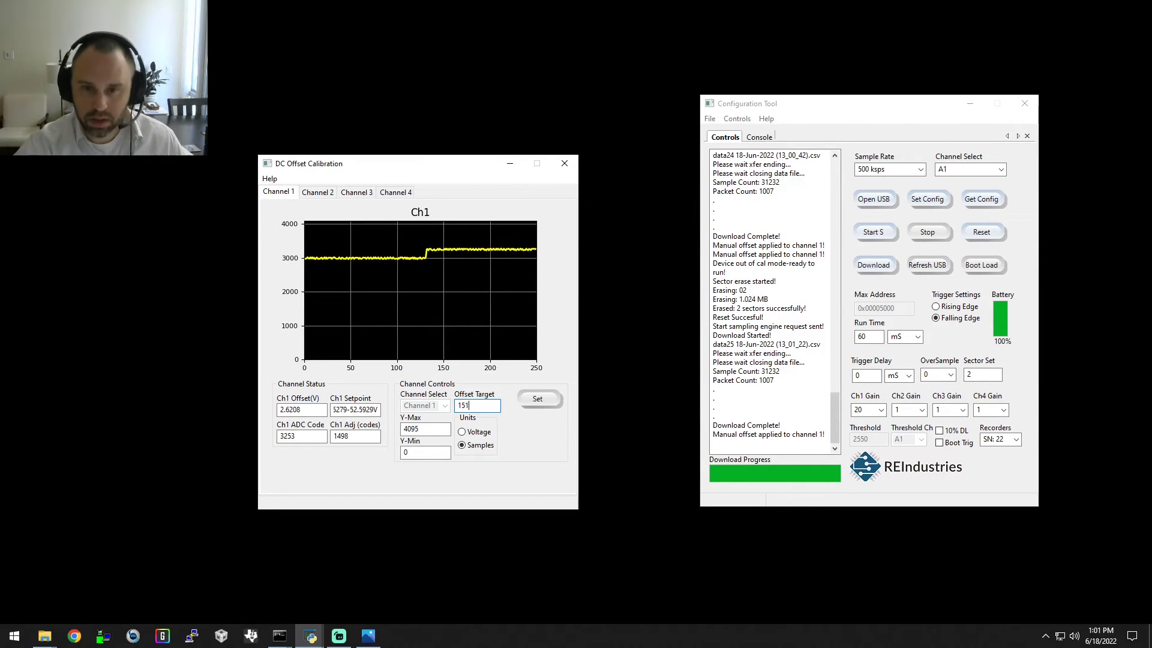
text(10)
click(545, 402)
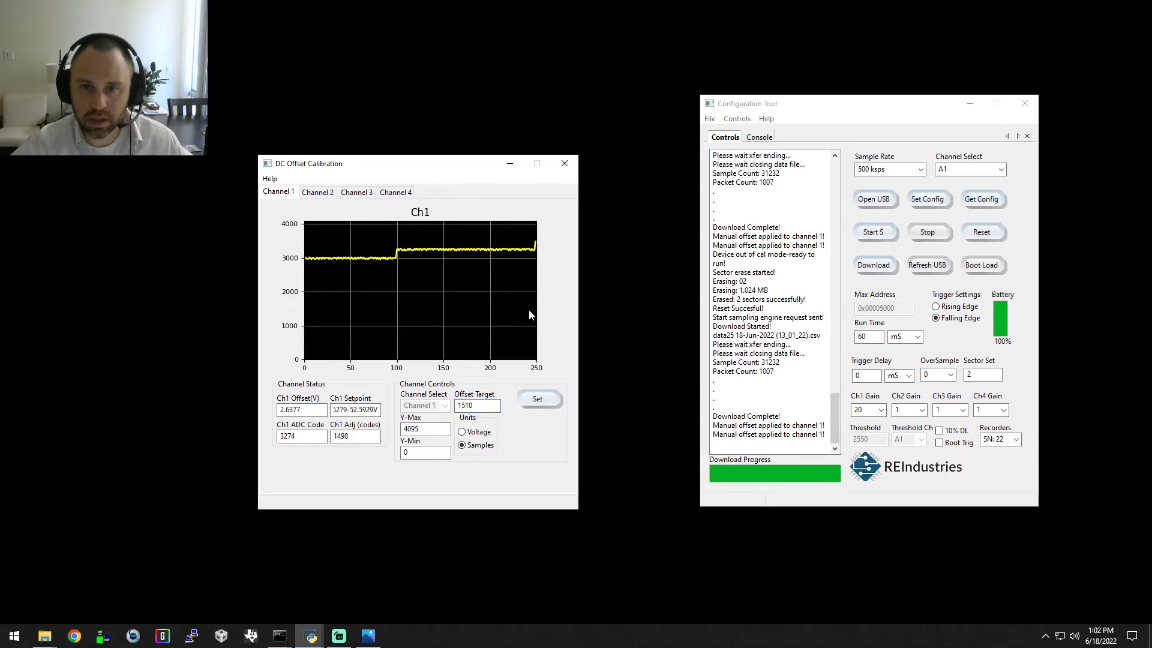
Close the offset calibration window, reset the recorder and sector-erase its memory
click(567, 166)
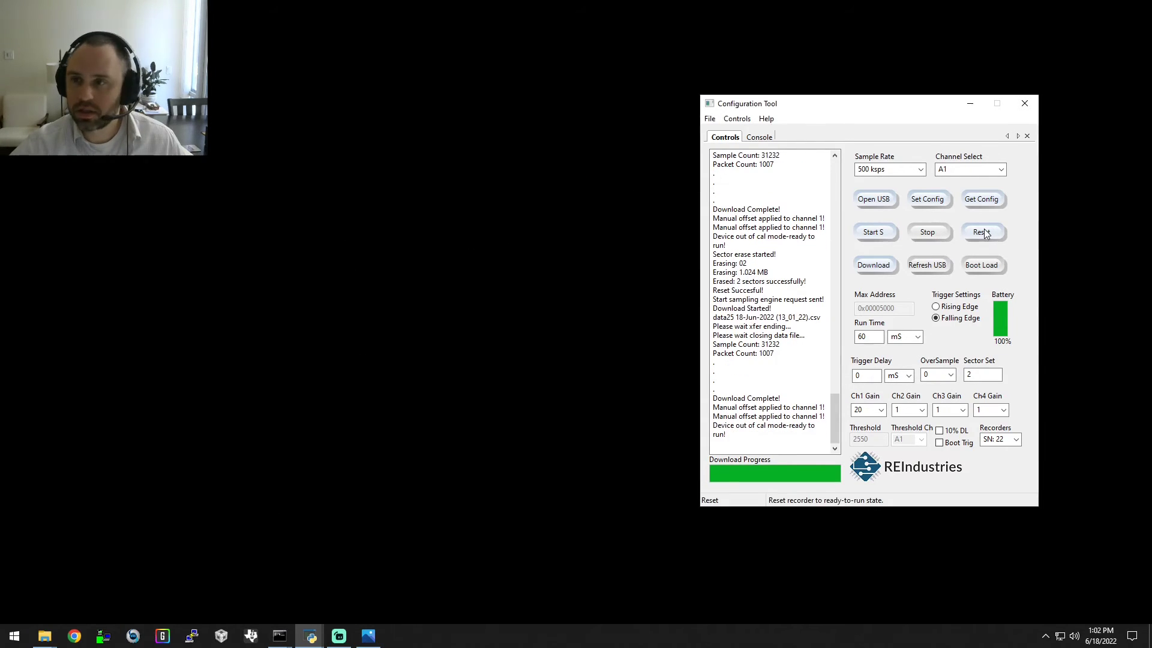
click(984, 231)
click(984, 232)
click(984, 232)
click(738, 120)
mouse_move(837, 147)
click(900, 146)
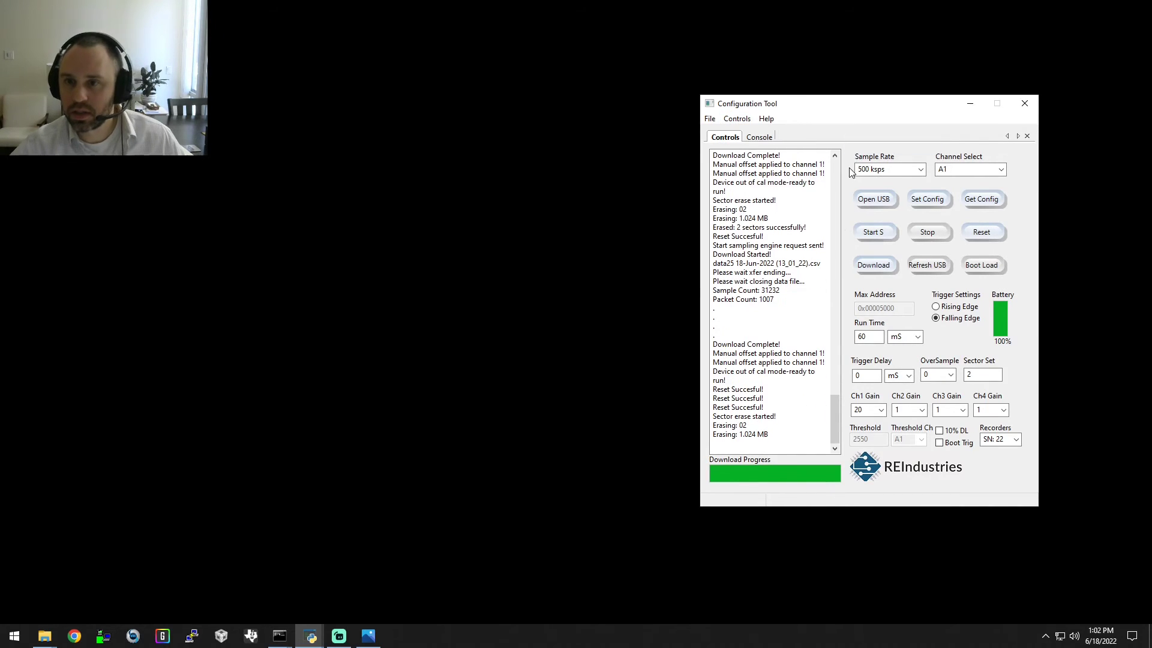
Record a new run, download it as data26, and switch to the Data Analysis Tool
click(875, 235)
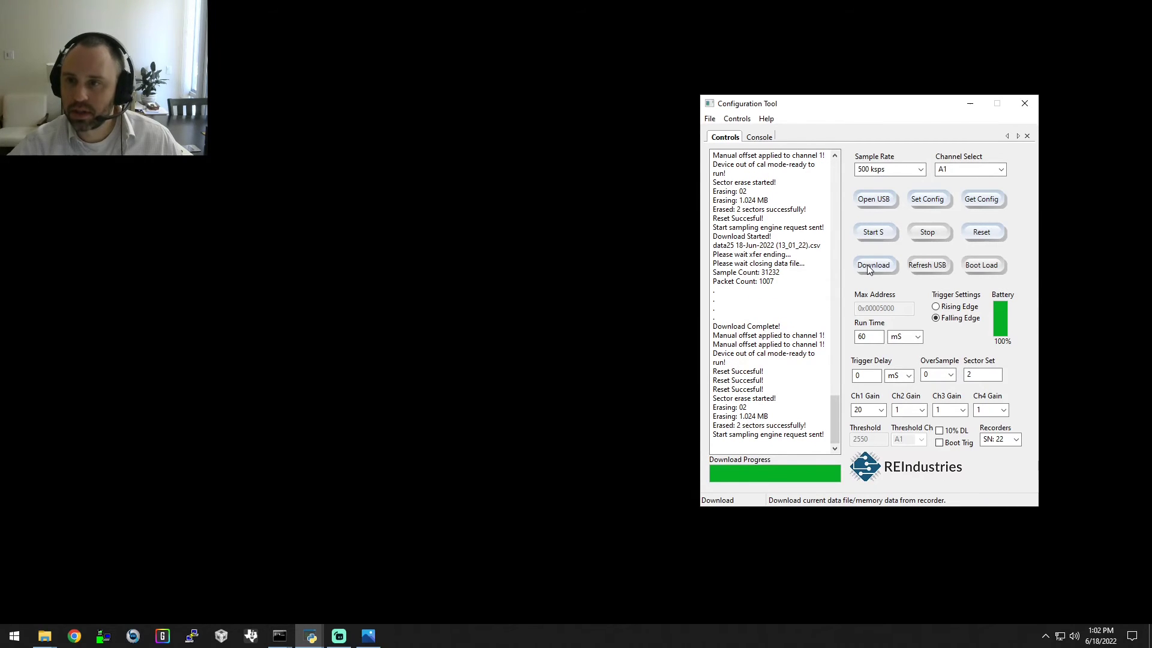
click(870, 266)
mouse_move(307, 641)
click(286, 594)
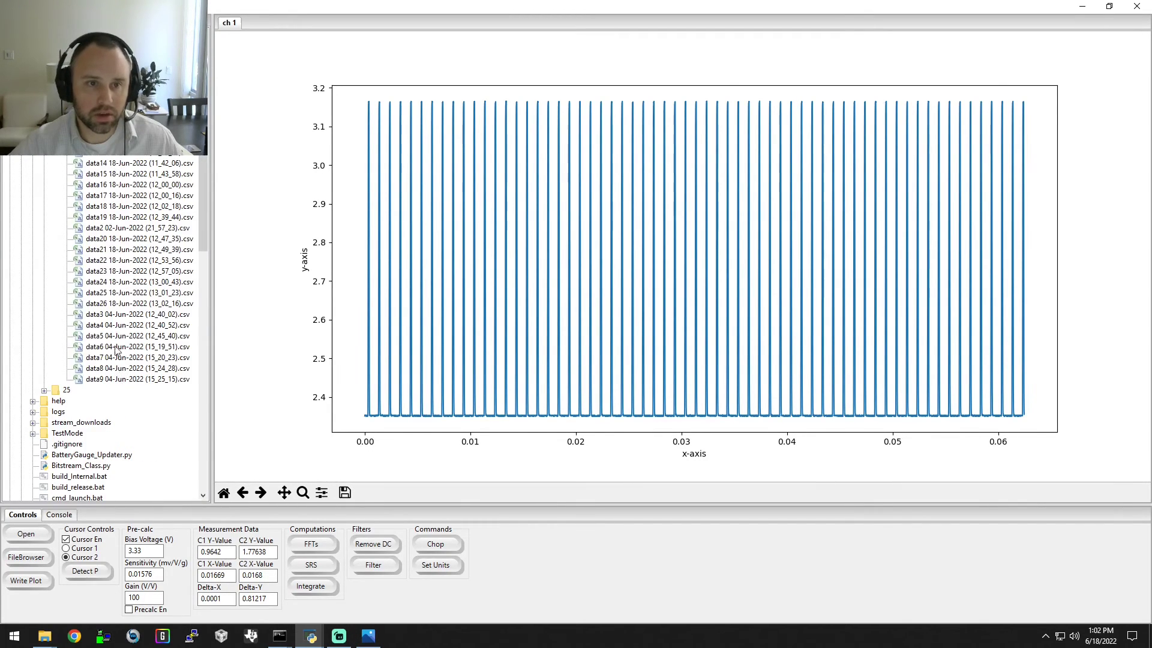
Plot data26 and zoom in on a single pulse near x 0.0124
double_click(113, 305)
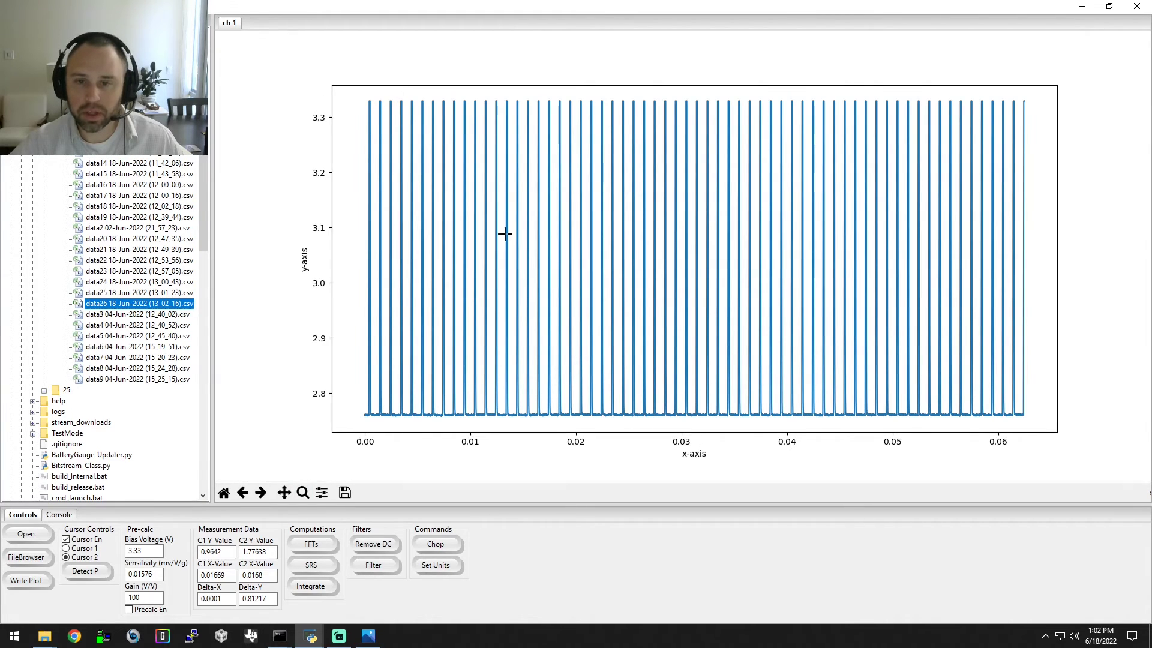
drag(487, 421, 509, 95)
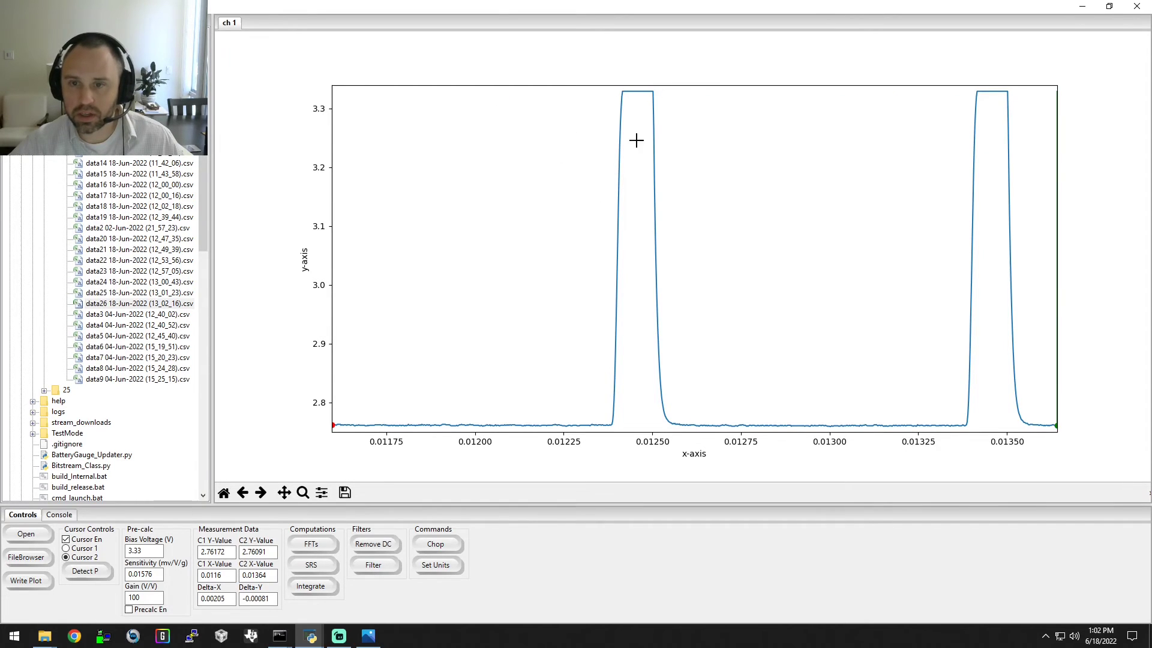
drag(573, 429, 695, 86)
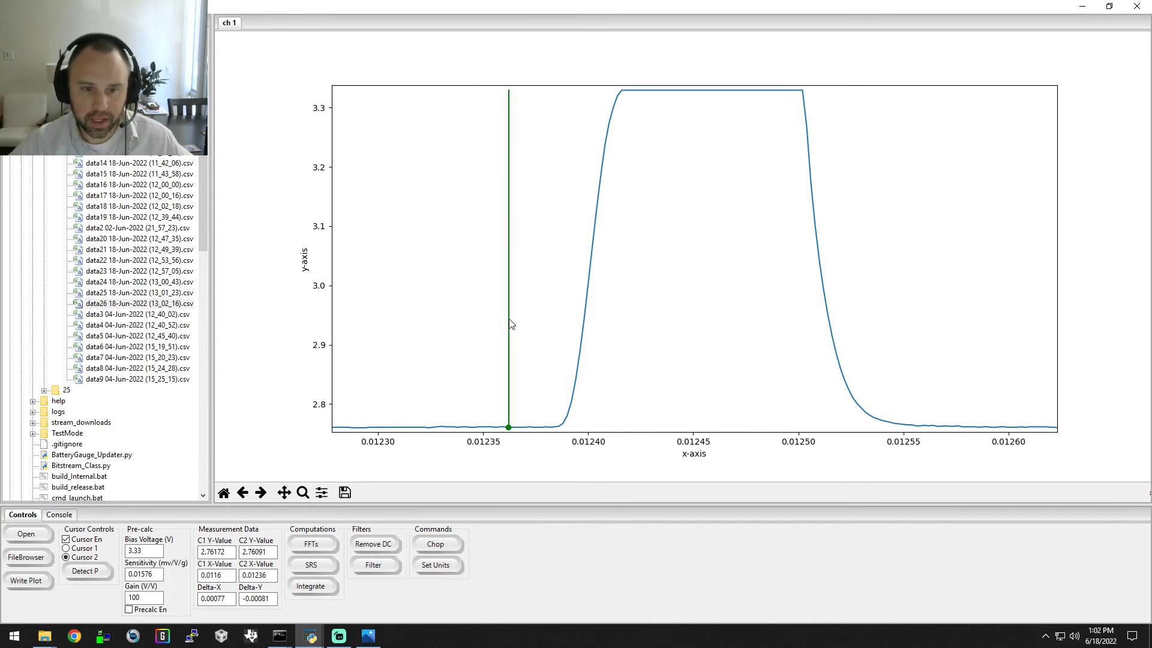
Place Cursor 2 just before the pulse and Cursor 1 on the trace
drag(511, 324, 720, 267)
click(66, 549)
drag(378, 410, 503, 380)
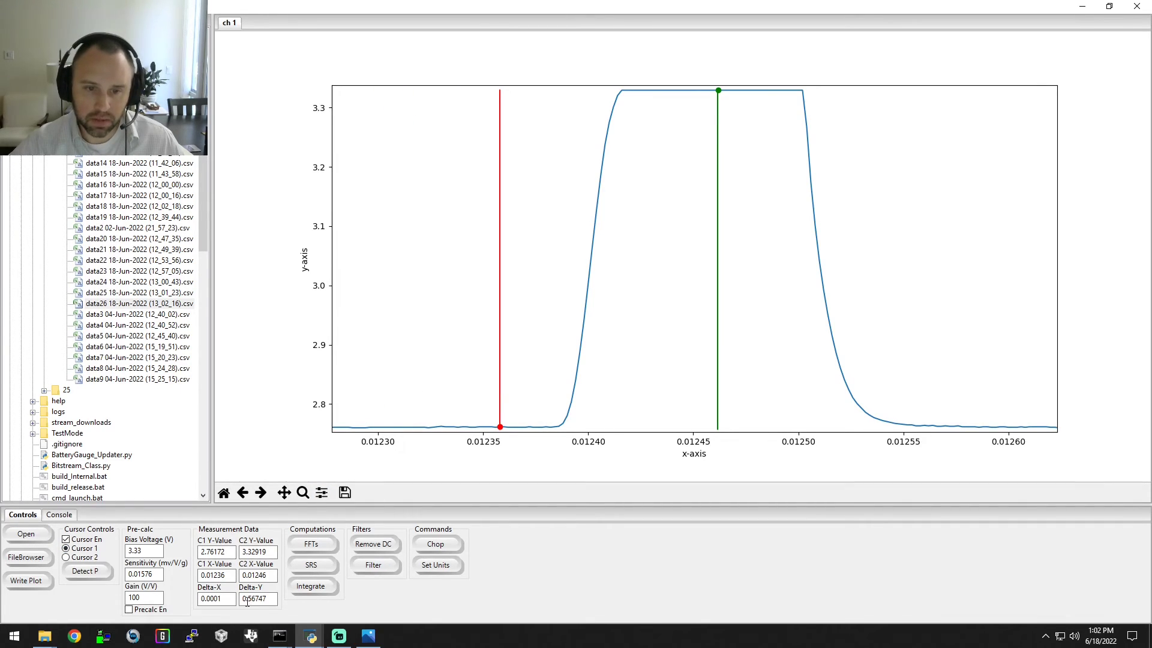
Move Cursor 1 onto the 2.76091 baseline so Delta-Y reads 0.56828 to the clipped top
drag(247, 601, 273, 597)
click(272, 598)
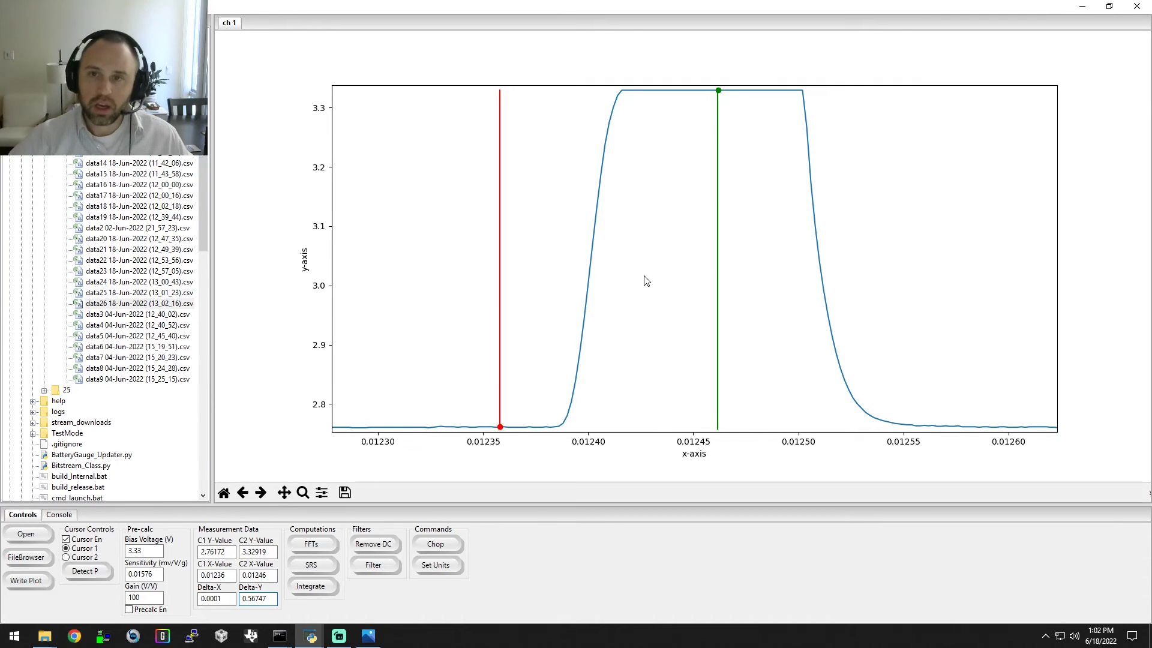
drag(249, 602, 271, 597)
click(271, 597)
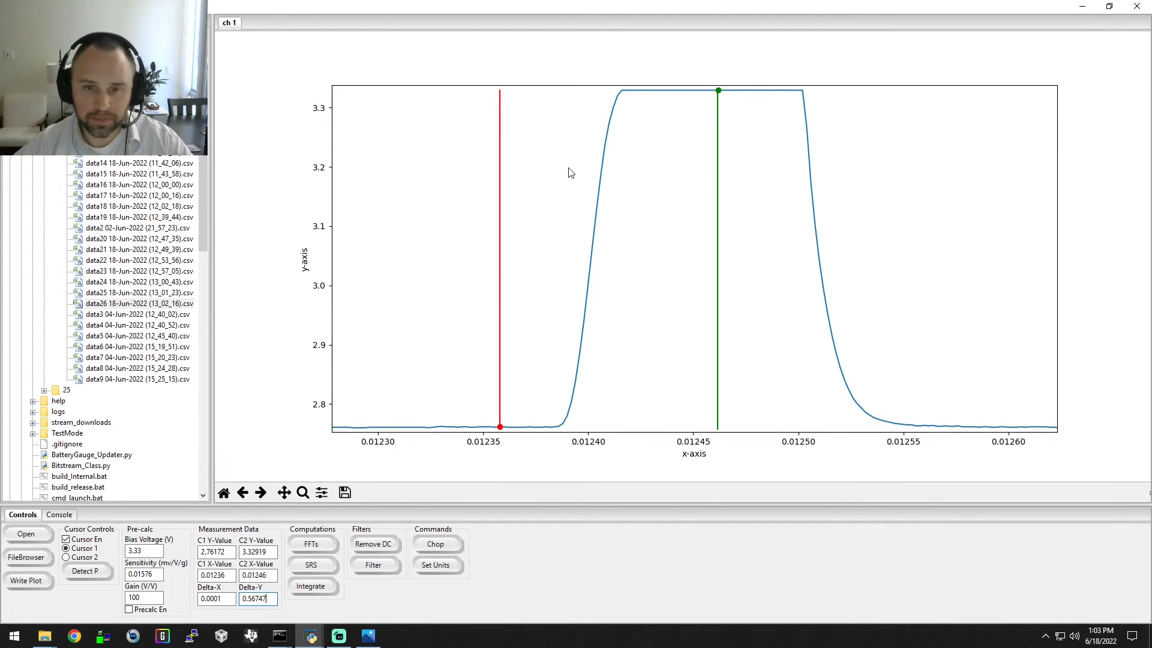
drag(696, 190, 496, 262)
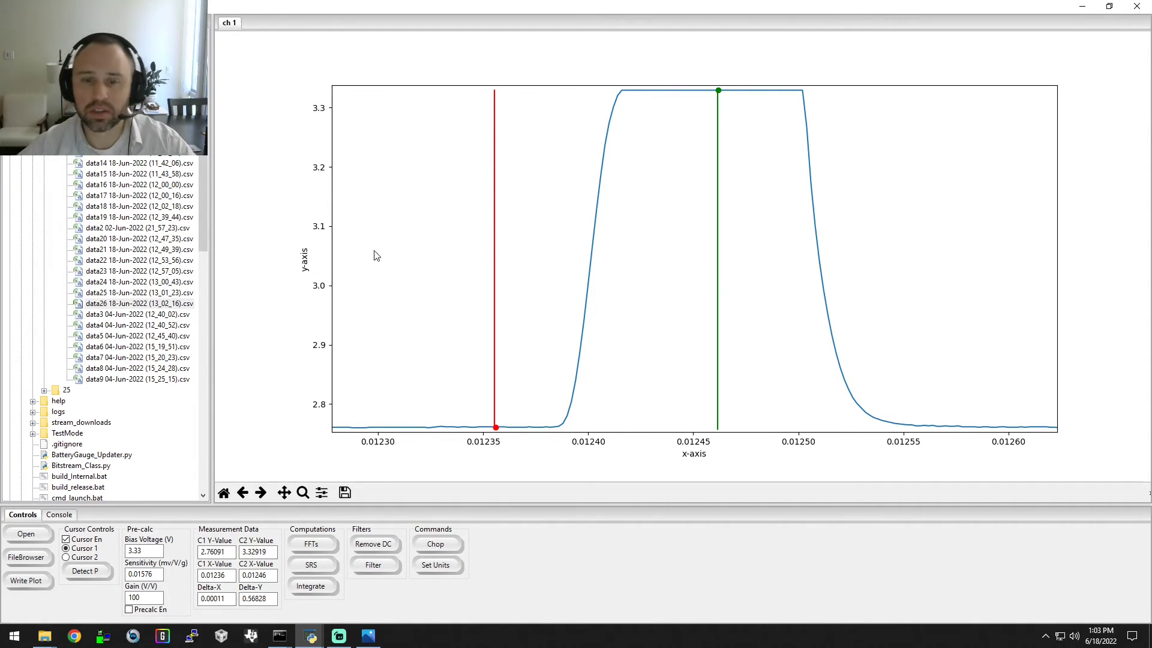
Minimize the plot and bring up the Offset Cal HUD, centred on screen
click(1075, 11)
click(739, 120)
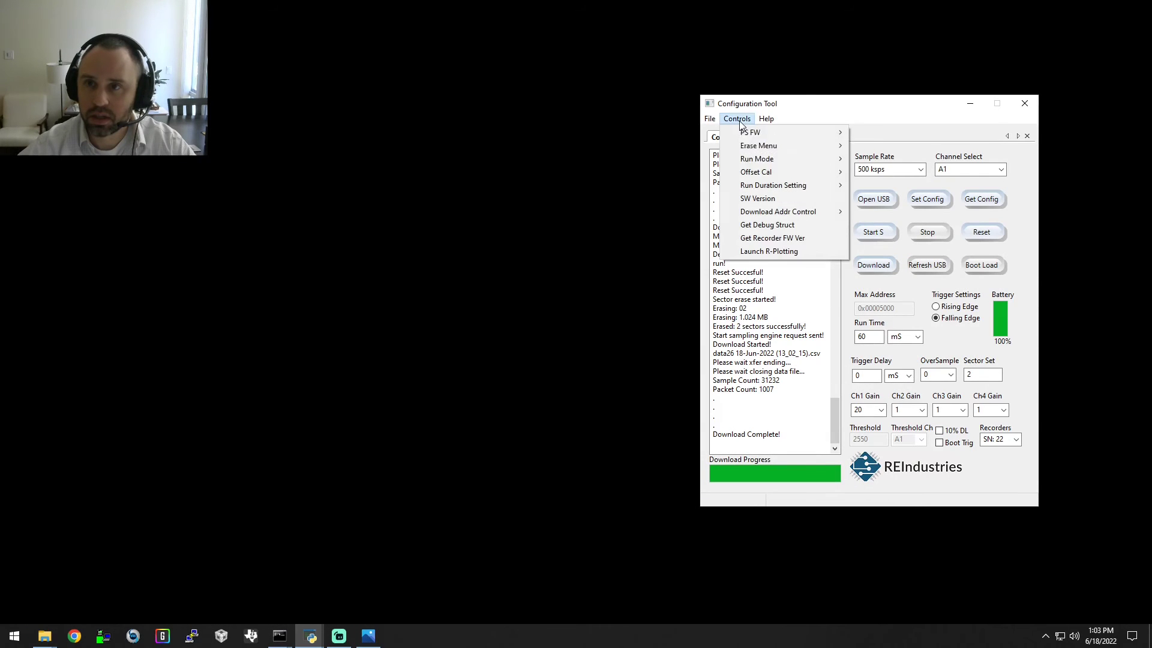
mouse_move(779, 172)
click(890, 172)
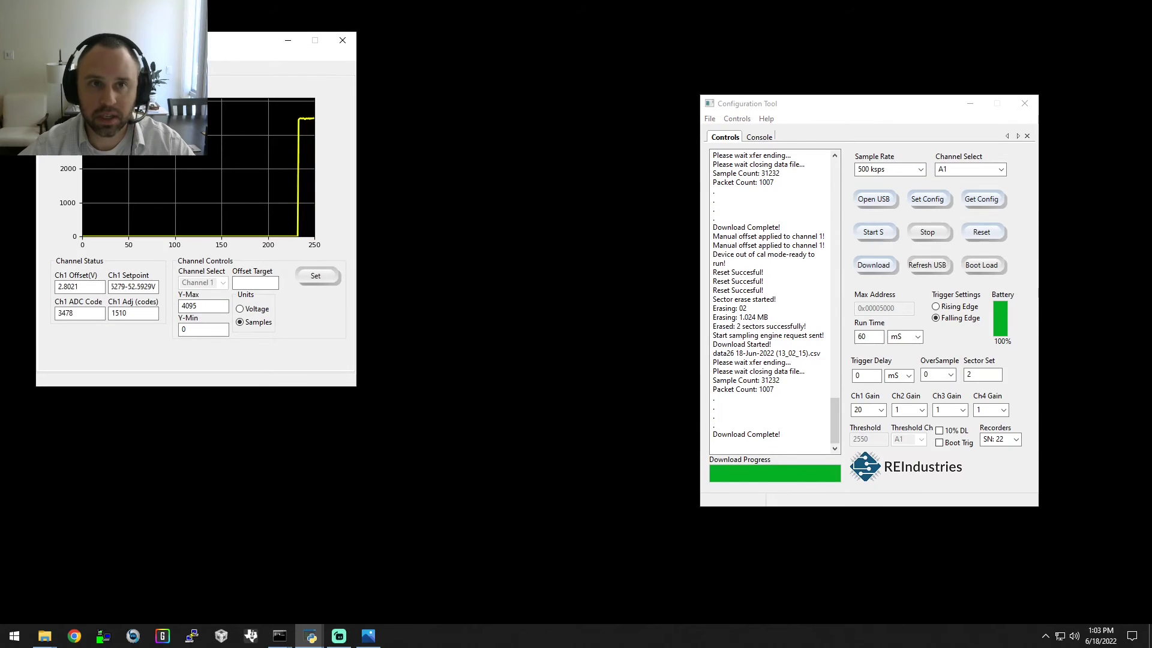
drag(174, 48, 508, 148)
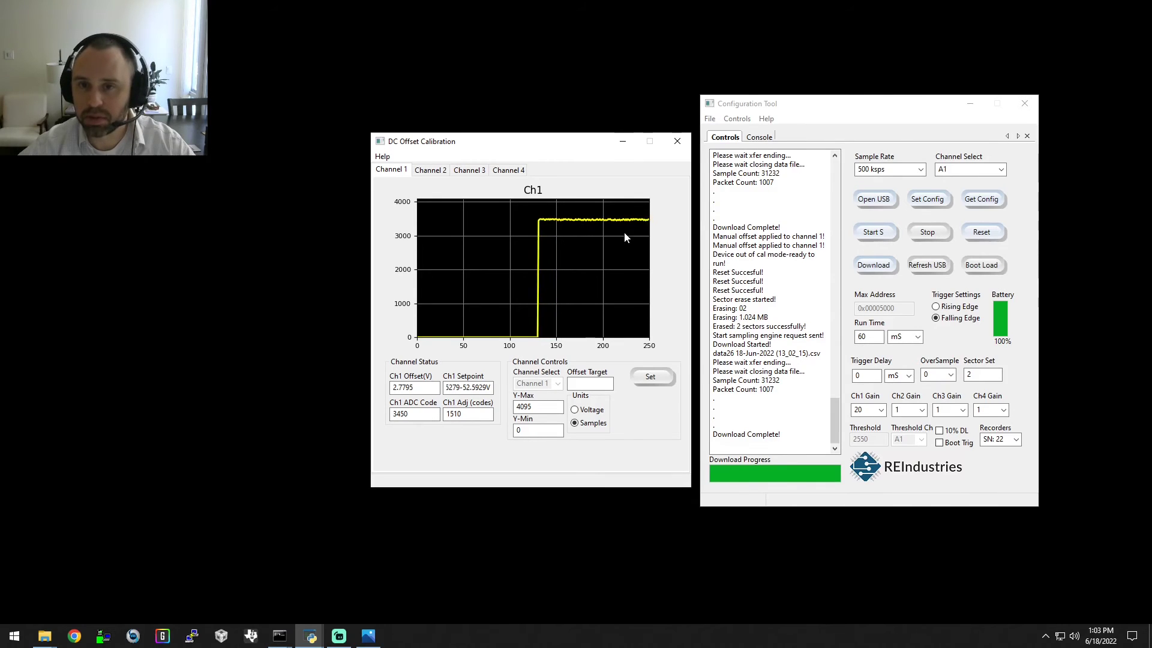
Apply an Offset Target of 1400 to Channel 1
click(589, 383)
text(100)
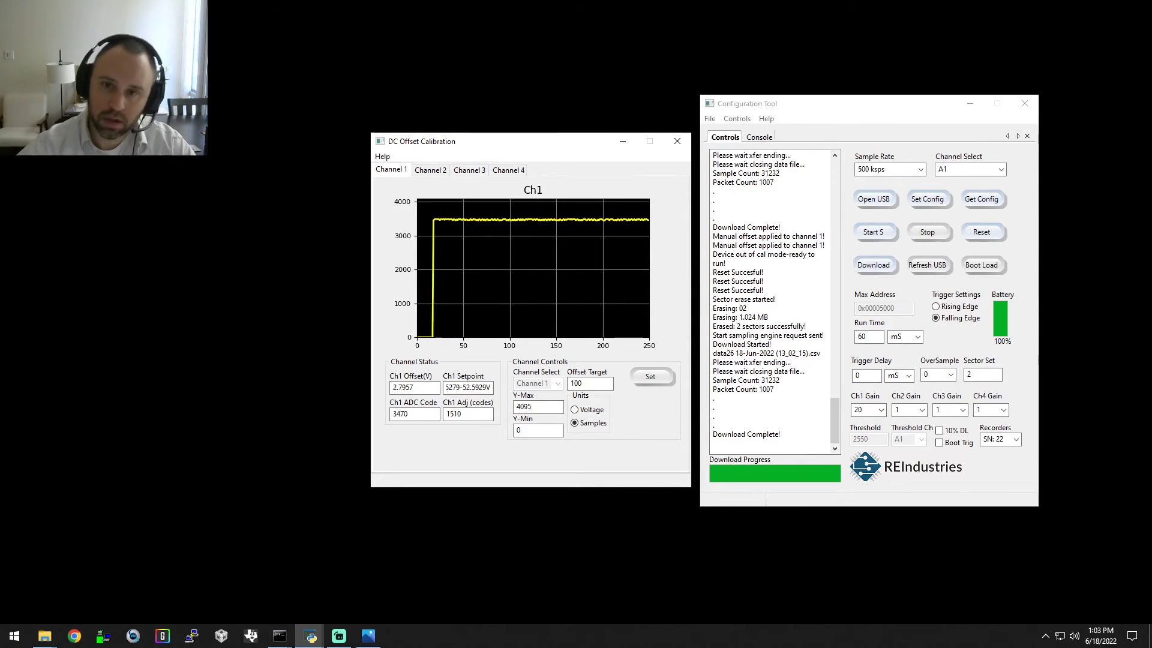
key(BackSpace)
key(BackSpace)
text(400)
click(649, 377)
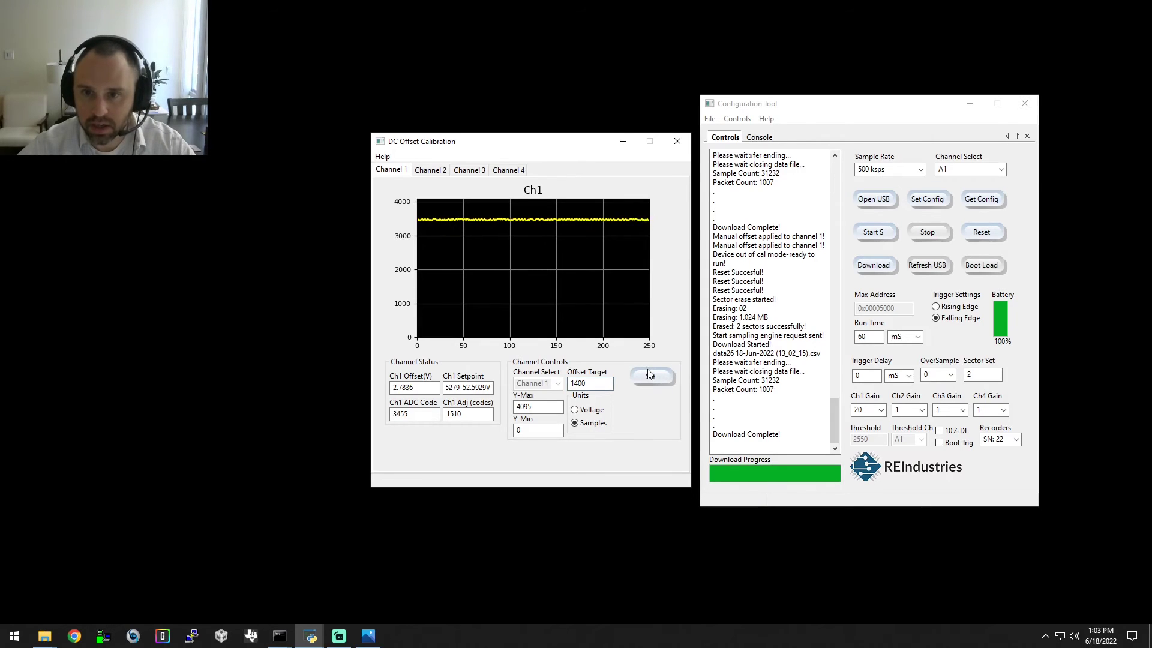
Apply Offset Targets 1325 then 1350 to Channel 1, then reset out of calibration
double_click(590, 382)
text(1325)
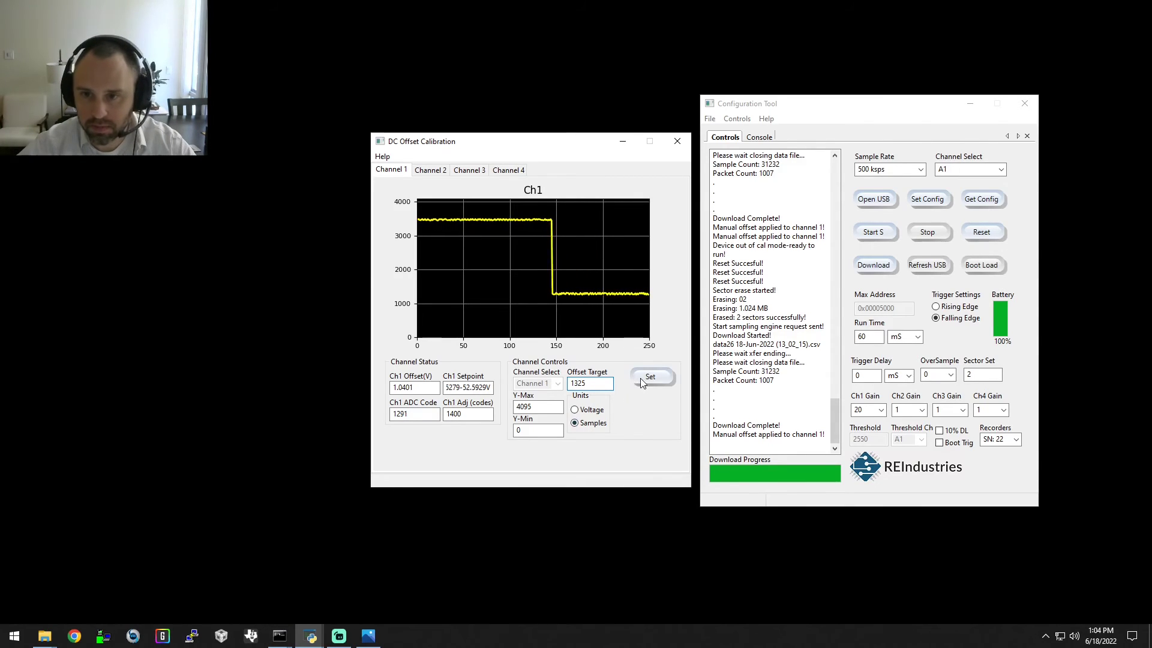
click(640, 378)
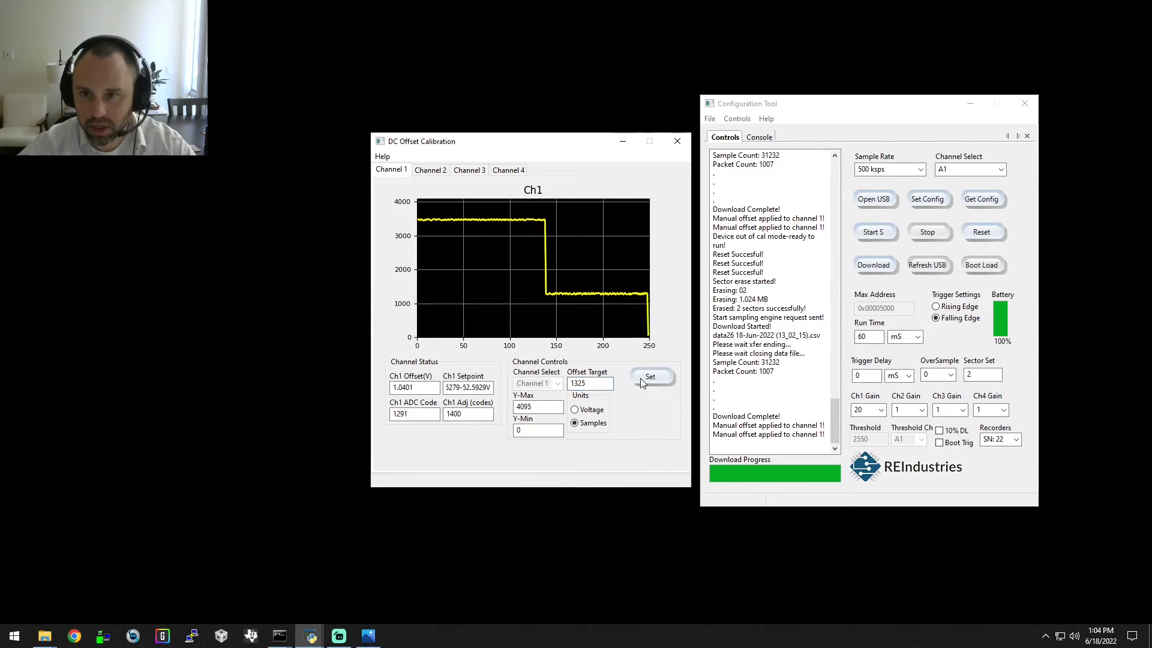
double_click(587, 383)
text(1350)
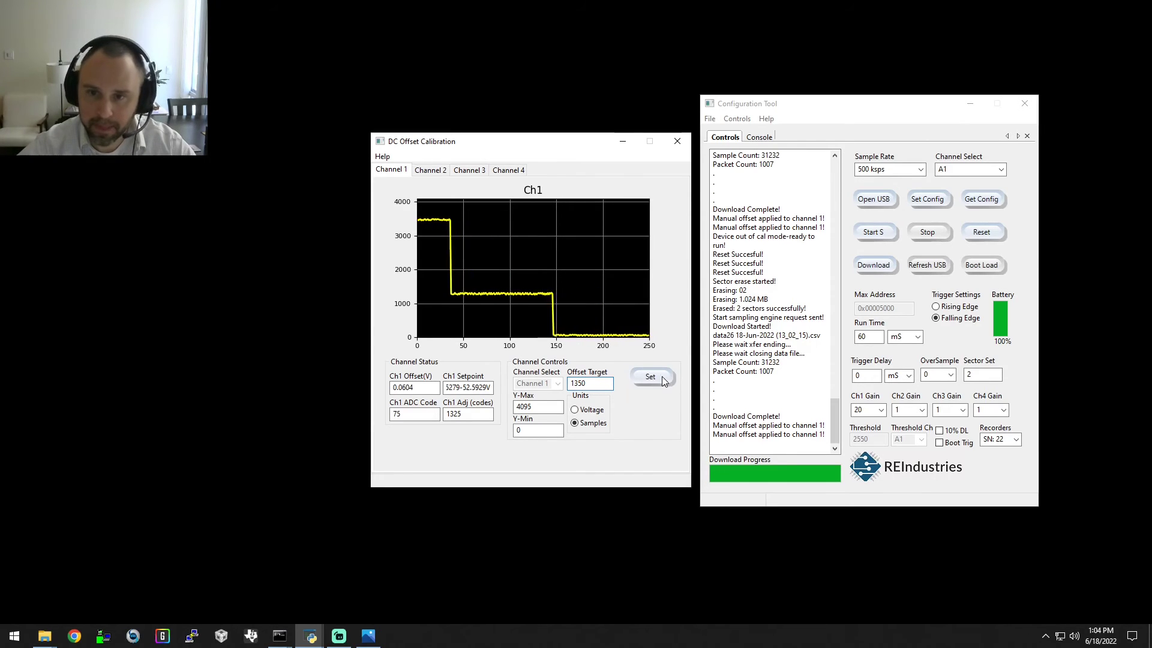
click(660, 376)
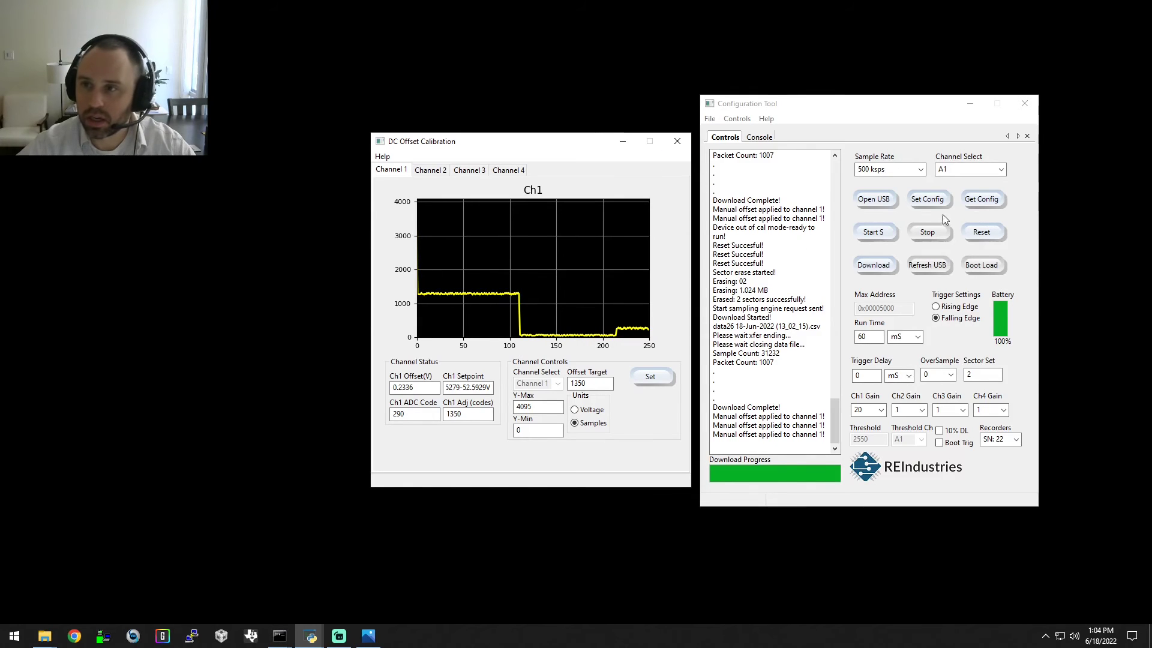
click(972, 231)
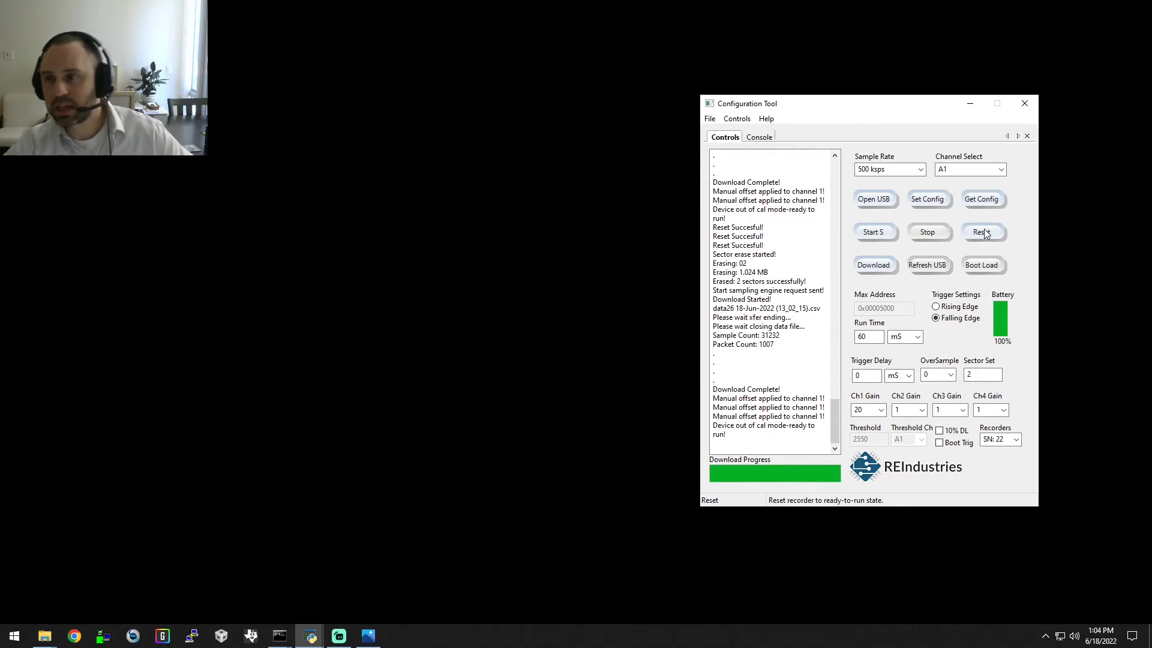
Sector-erase the recorder, reset, start a new capture and download it as data27
click(736, 119)
mouse_move(822, 155)
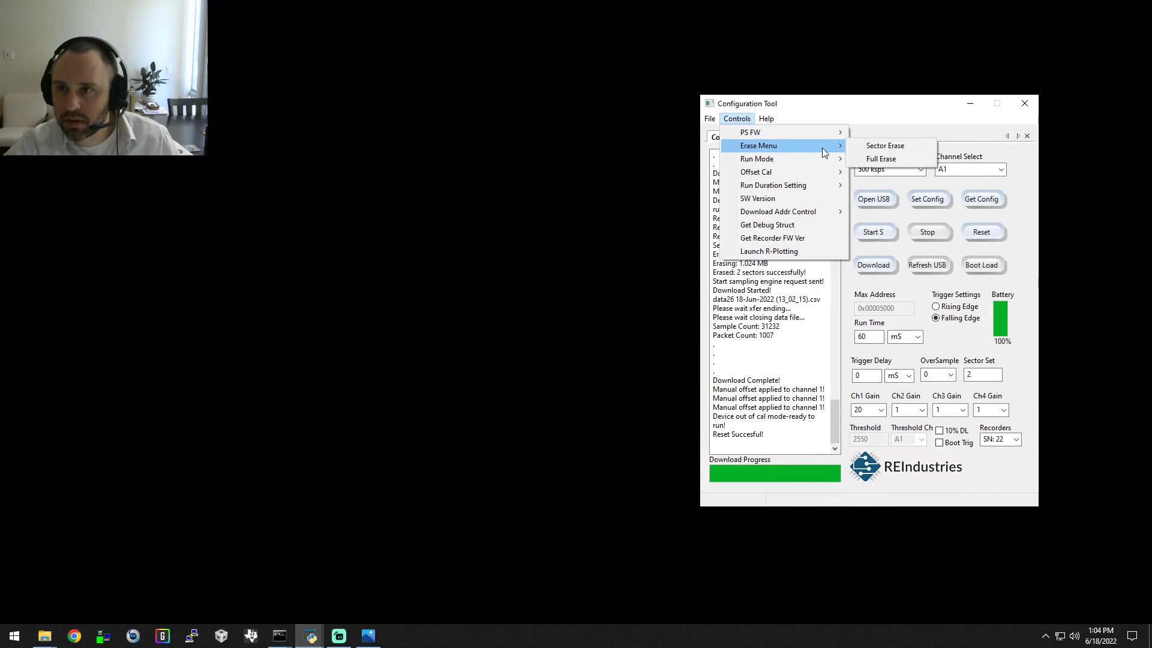
click(864, 149)
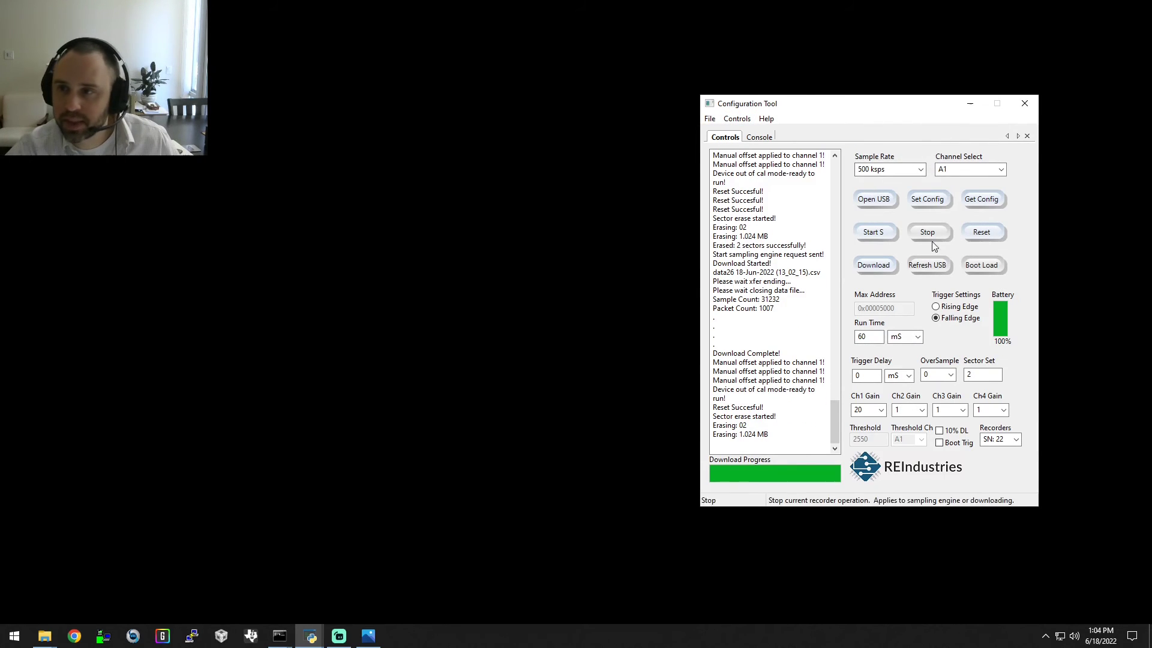
click(987, 239)
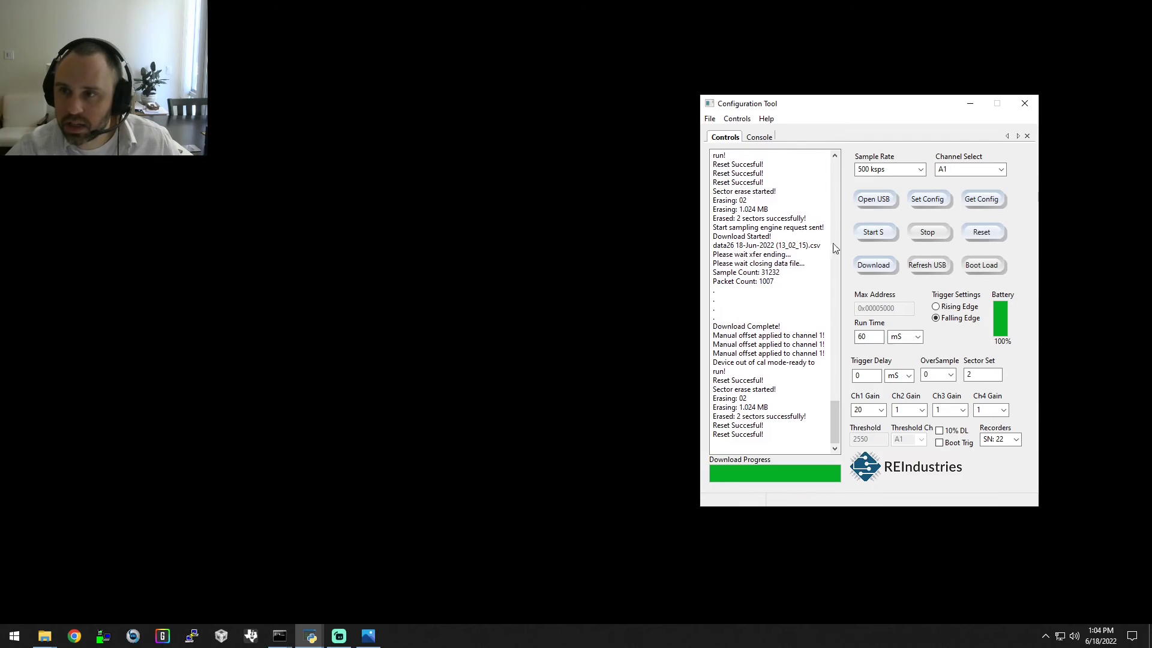
click(883, 234)
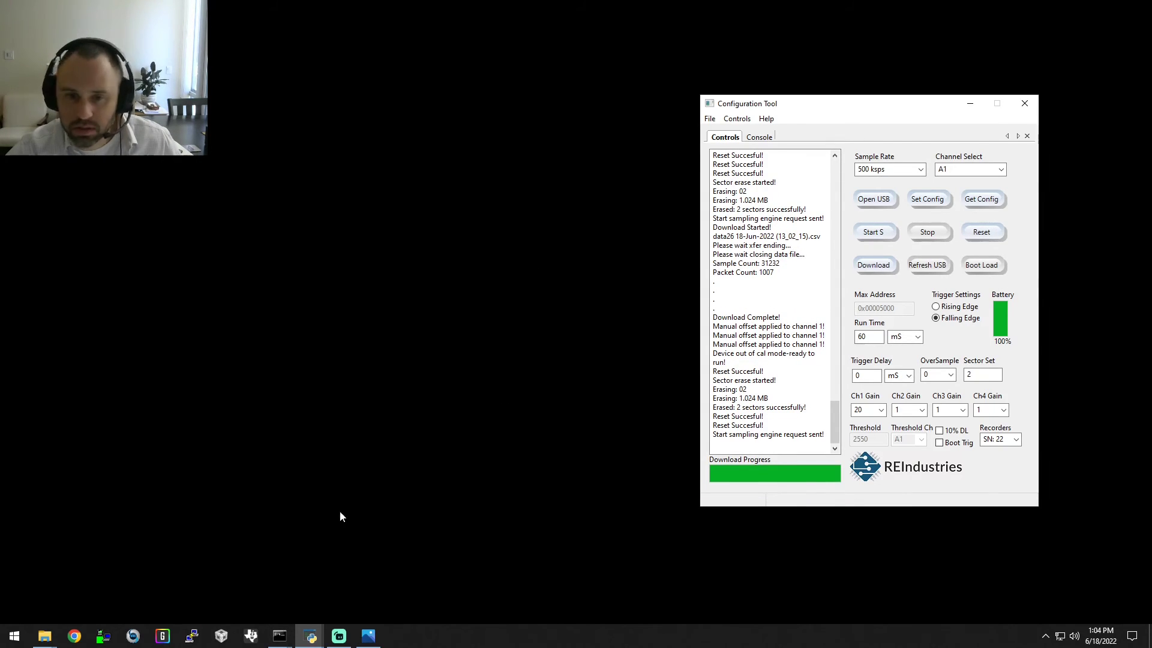
click(858, 265)
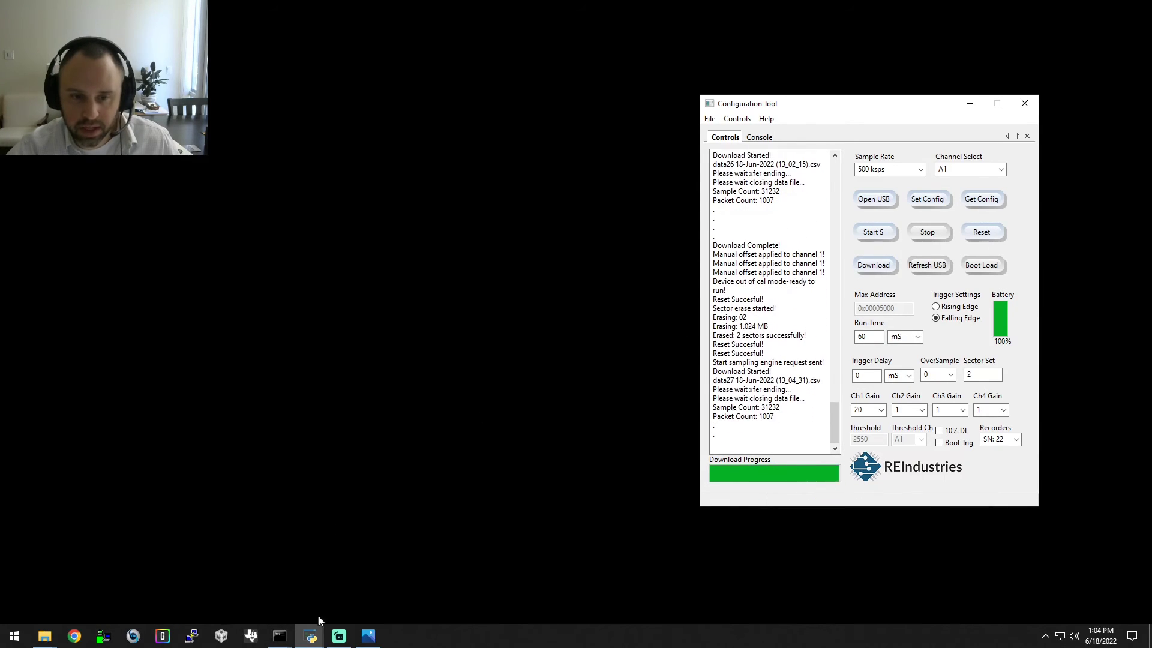
Plot data27 18-Jun-2022 (13_04_31).csv, check pulses peak below 1 V, then minimize the plot
click(252, 576)
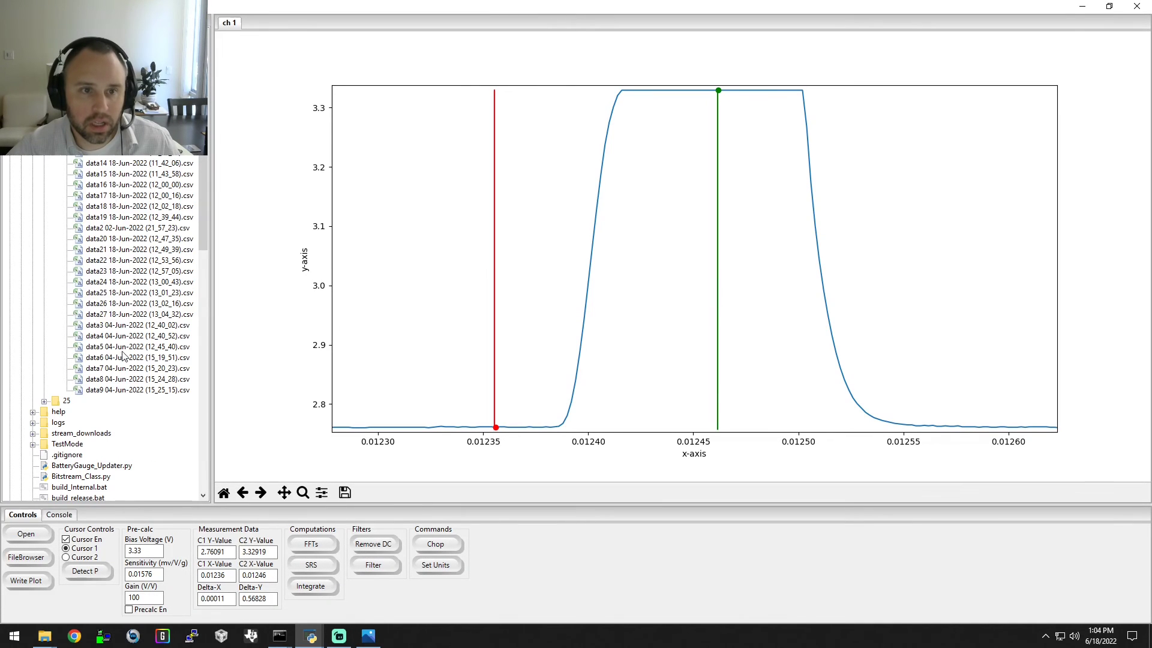
double_click(117, 315)
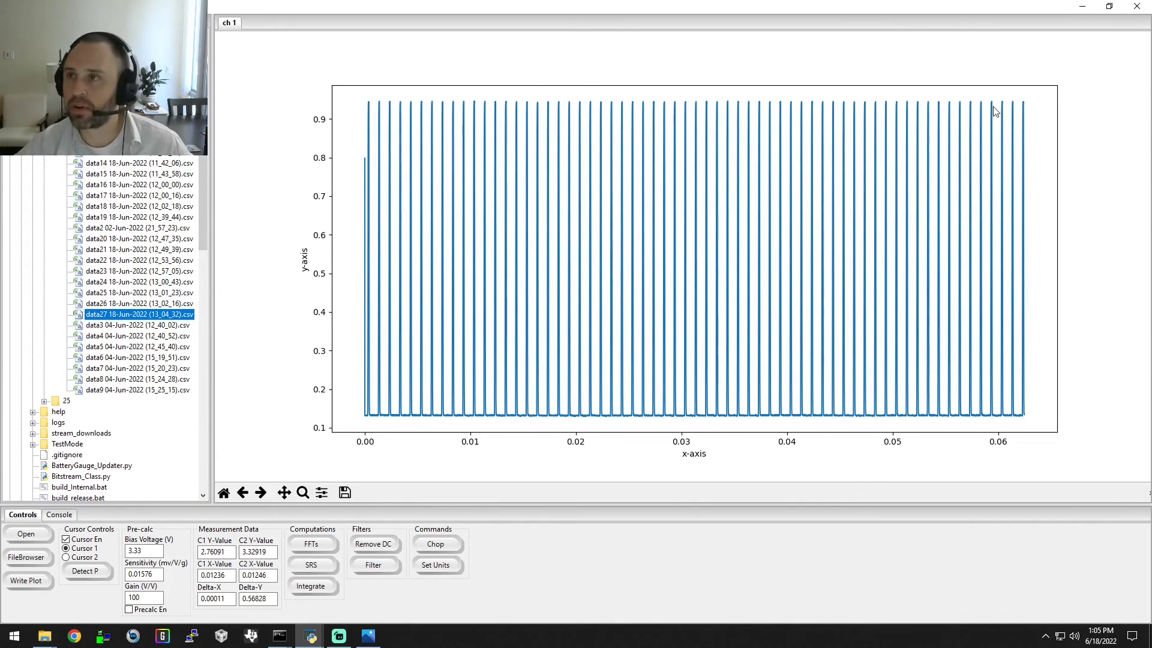
click(1081, 10)
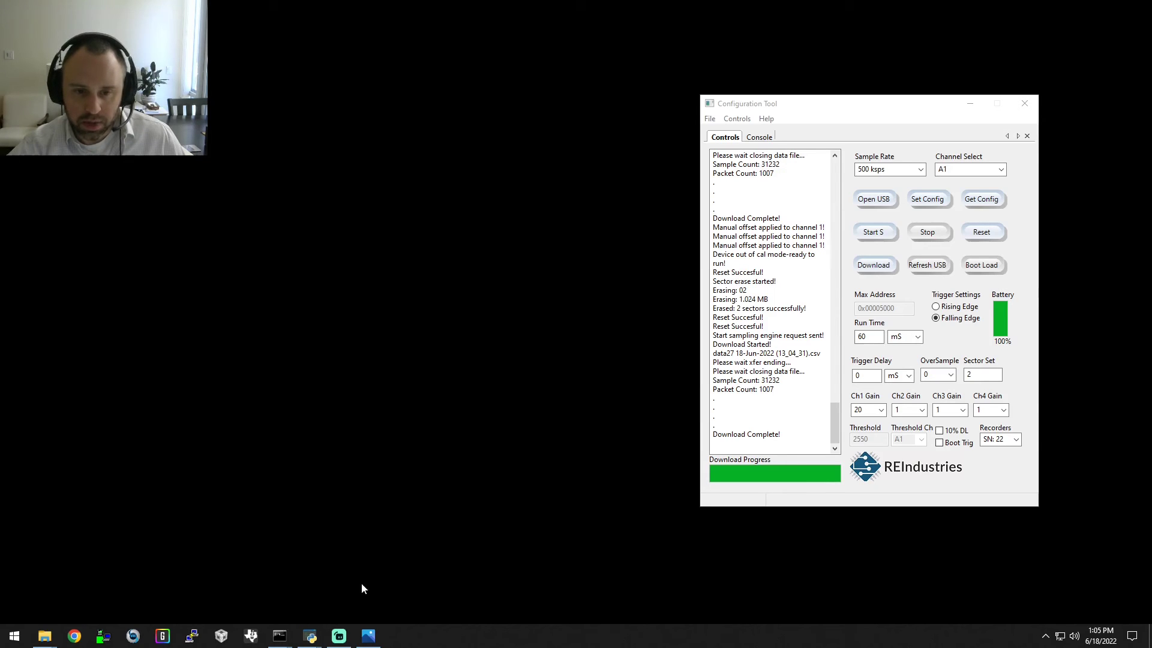
click(369, 637)
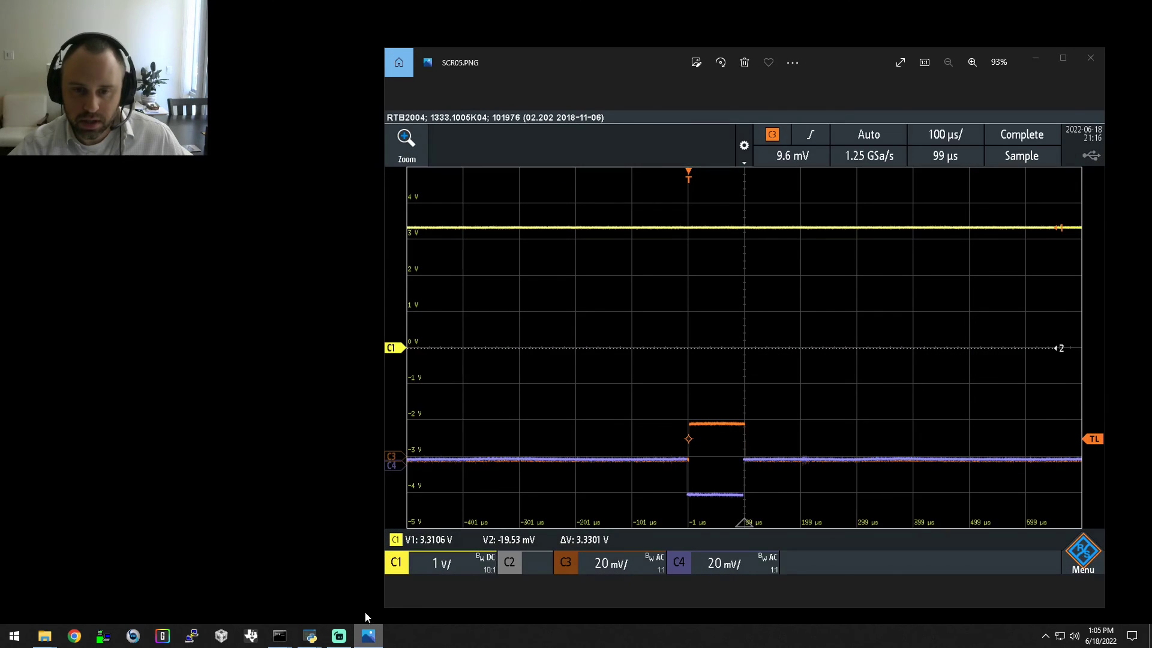
right_click(363, 644)
click(356, 609)
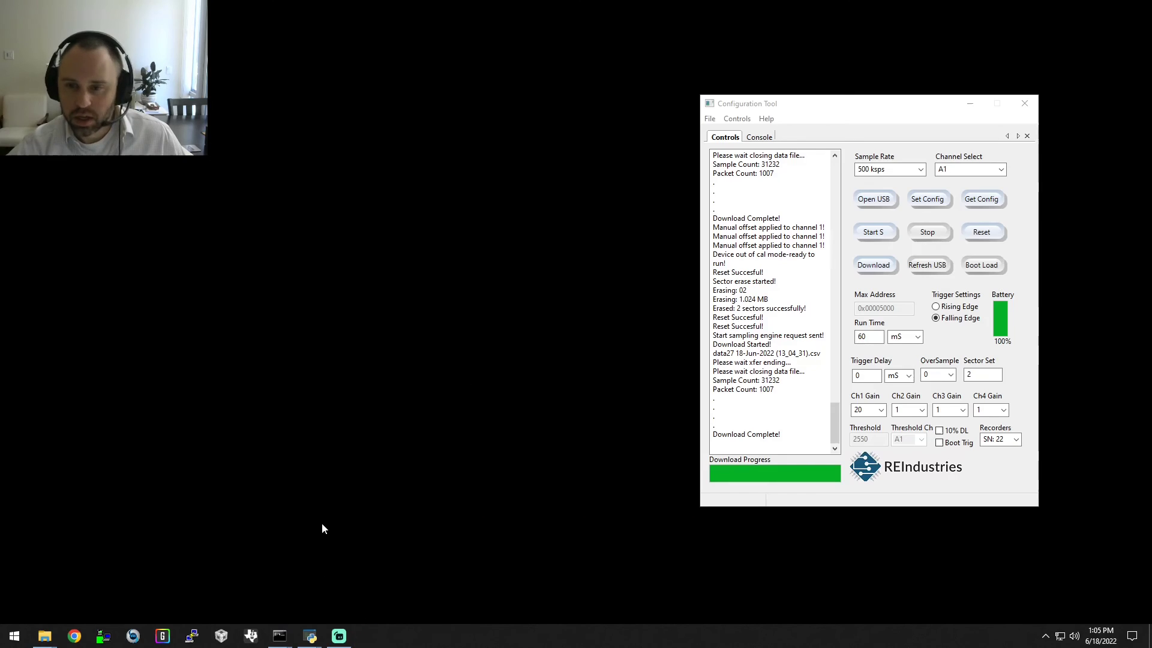
mouse_move(45, 636)
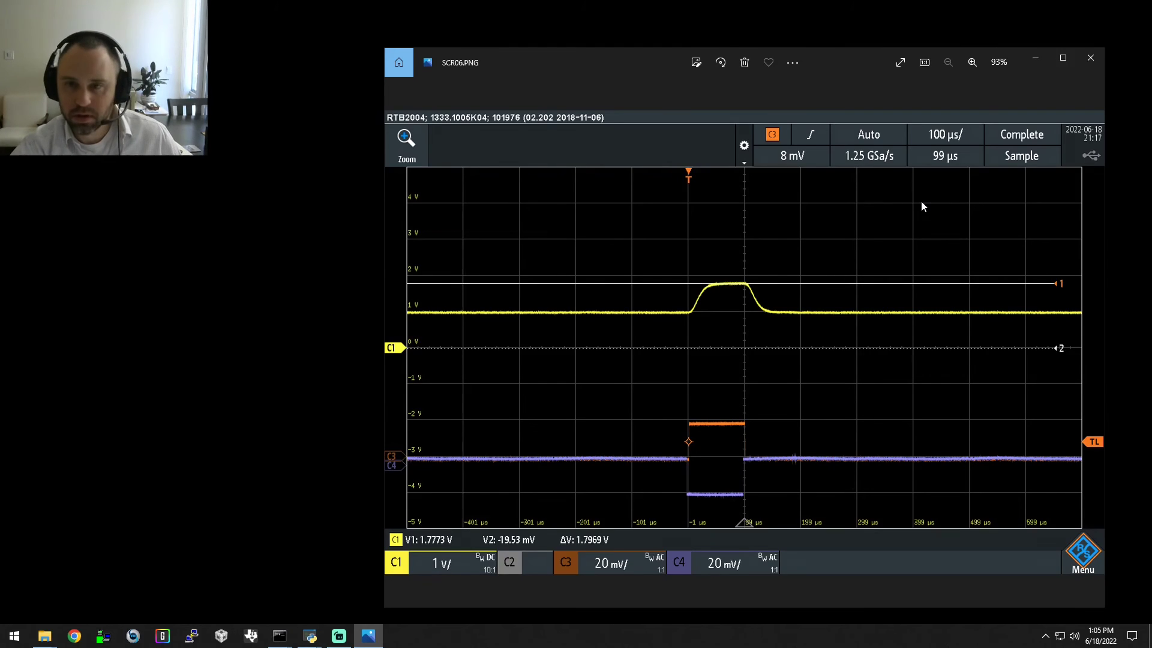
key(Left)
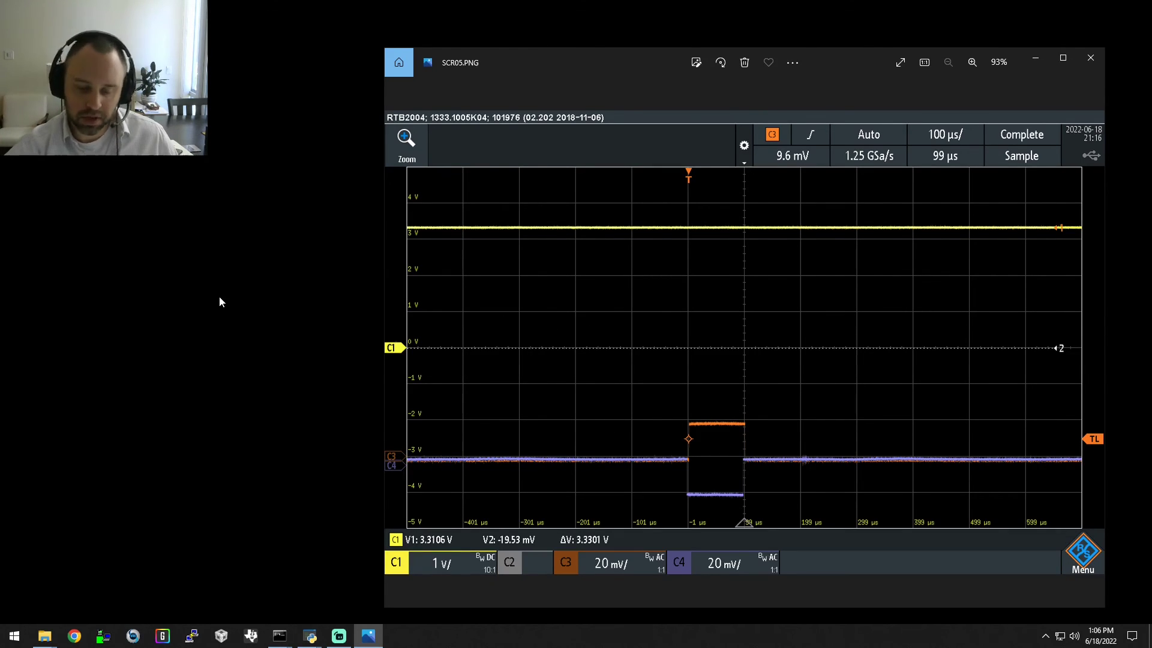
key(Right)
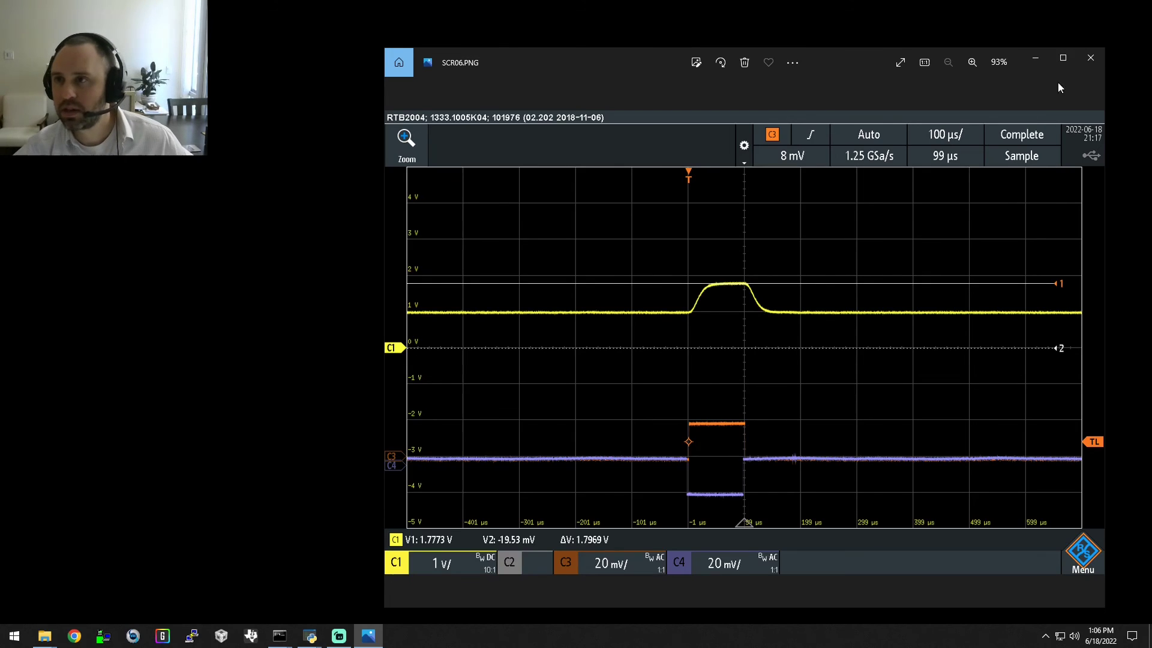
click(1088, 60)
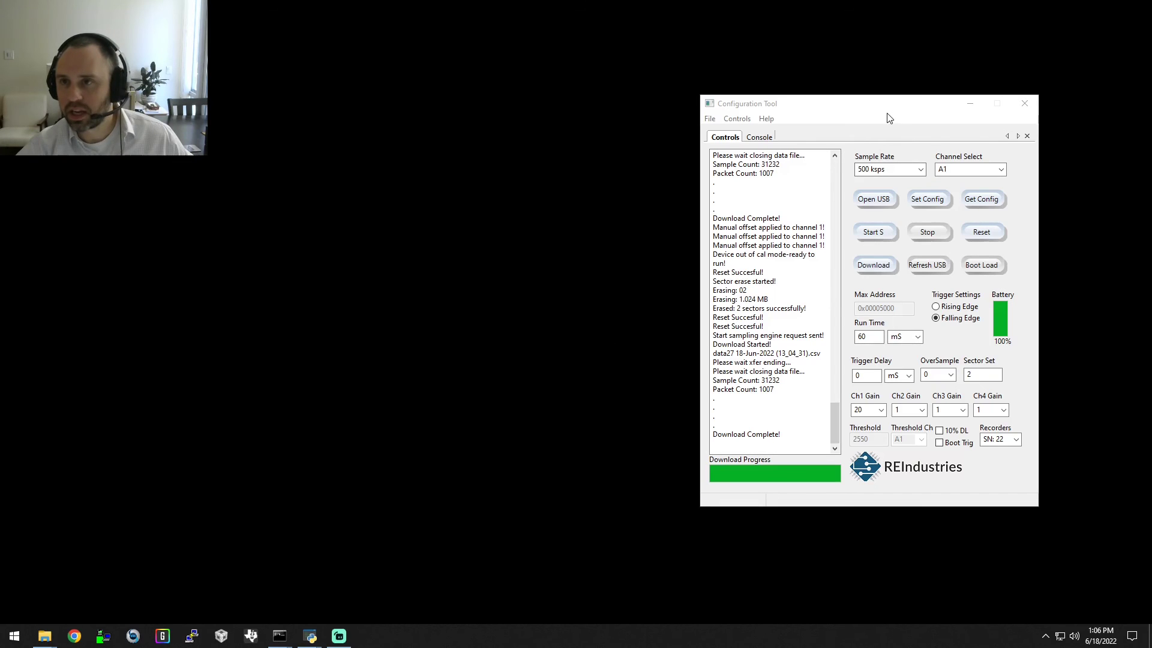
click(877, 101)
mouse_move(871, 102)
mouse_down()
mouse_move(883, 109)
mouse_move(855, 115)
mouse_move(880, 116)
mouse_up()
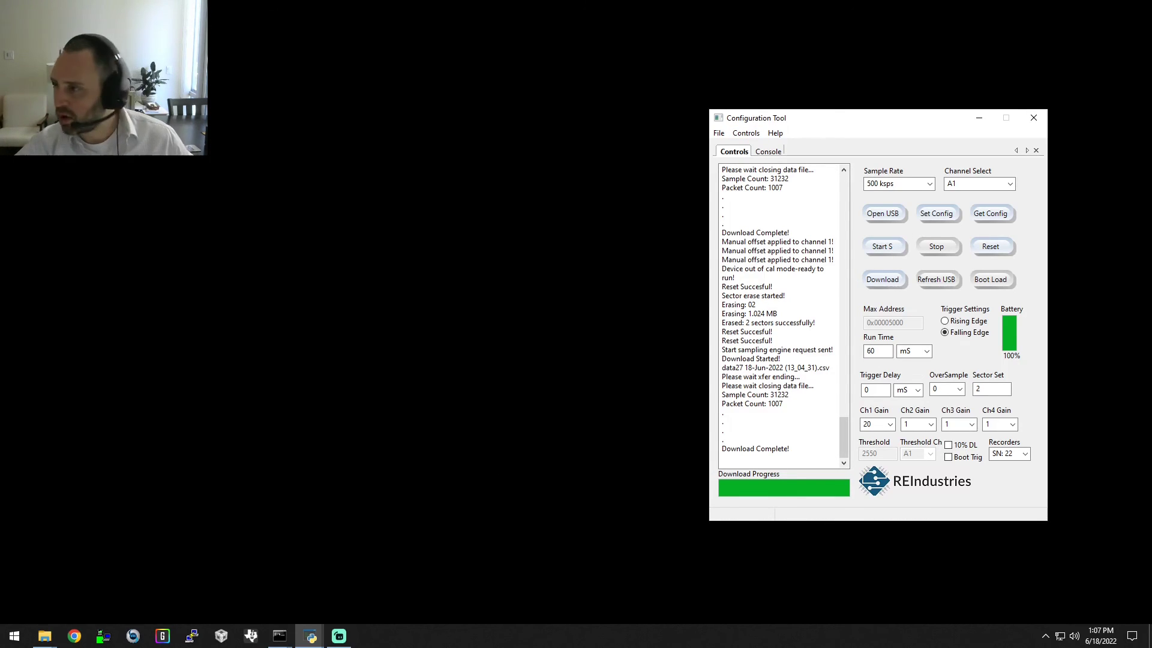
key(alt+Tab)
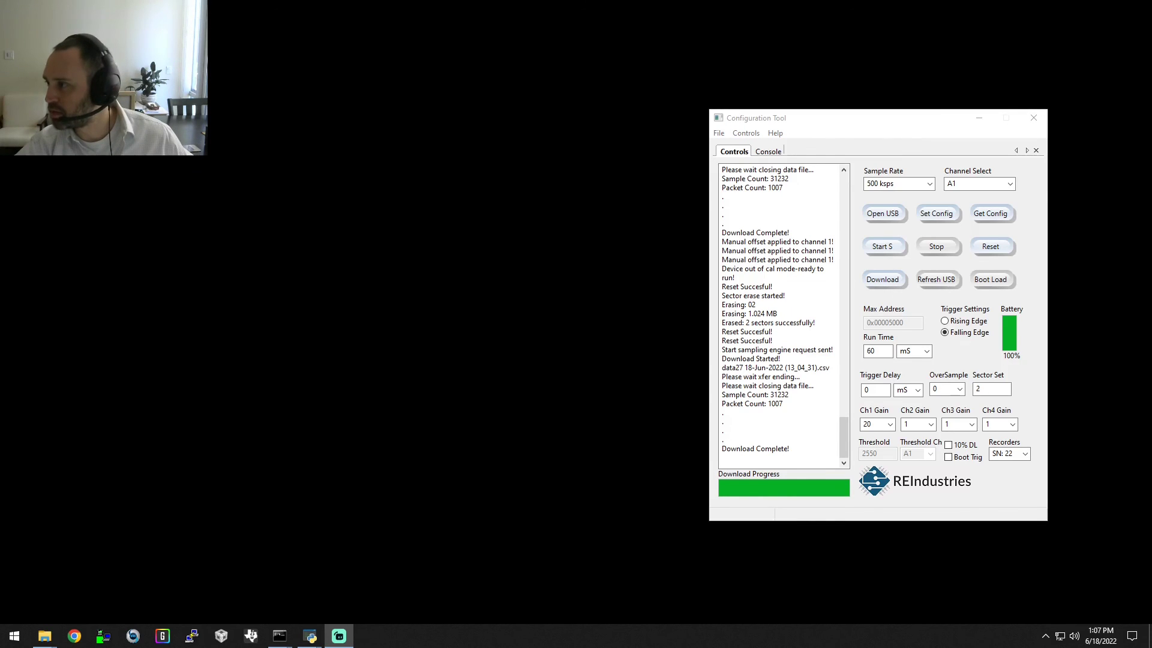